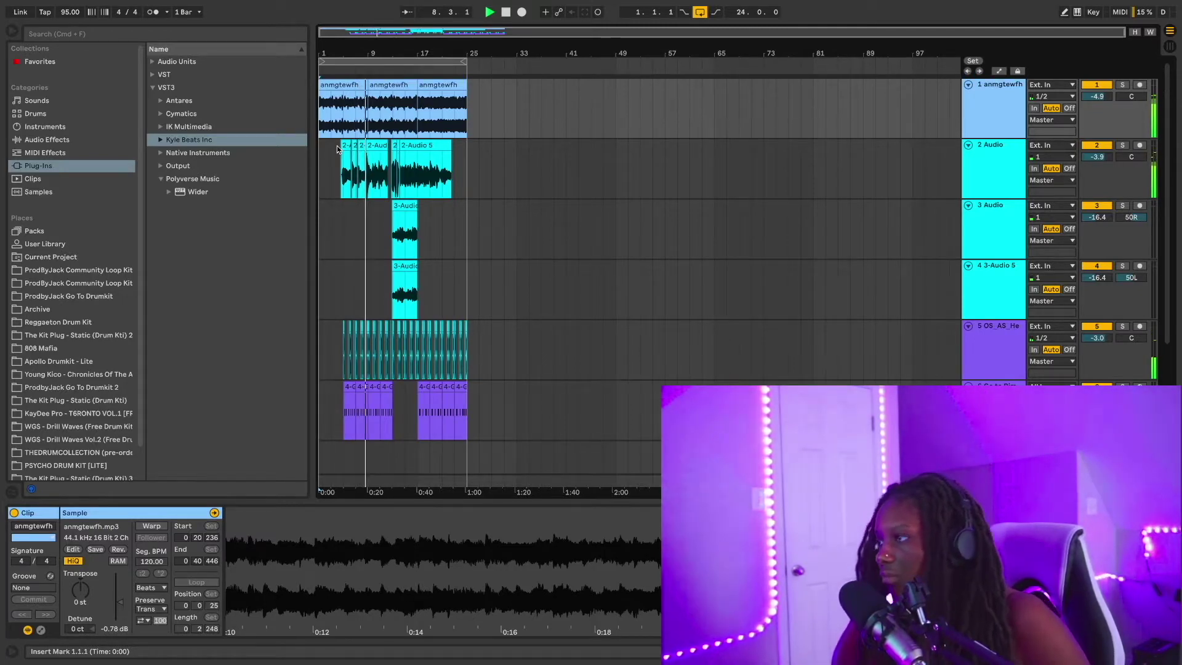
Step: Switch to OBS to check its audio mixer levels, and return to the arrangement in full-screen Ableton Live
scroll(337, 145, down, 2)
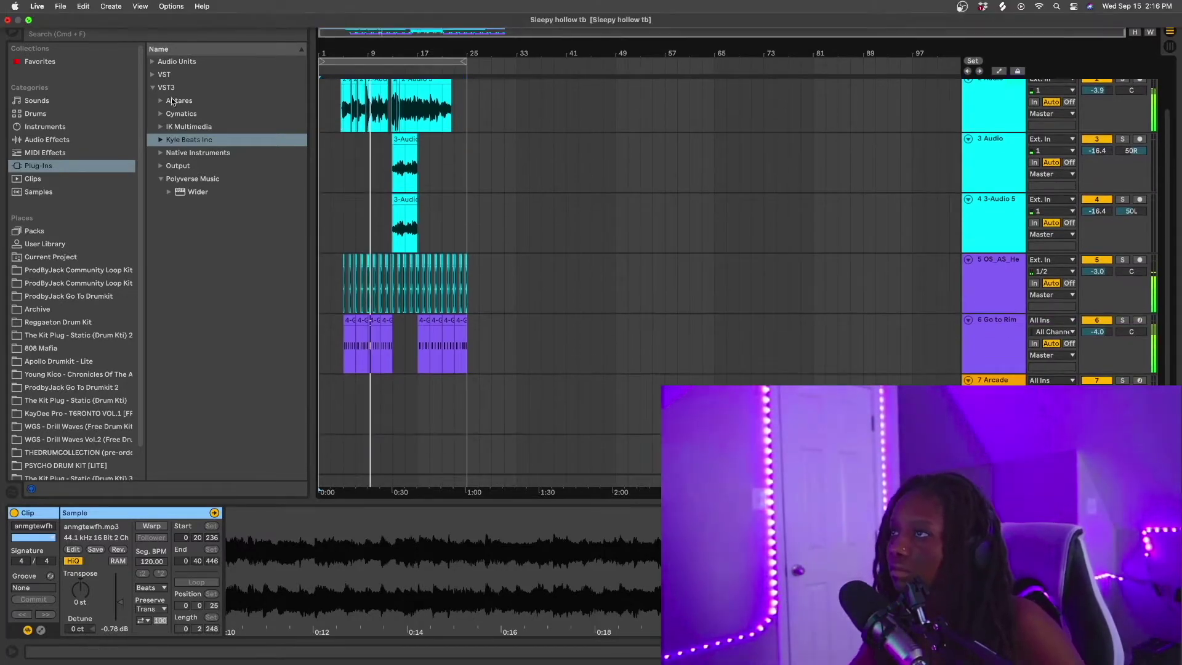
click(28, 20)
click(359, 573)
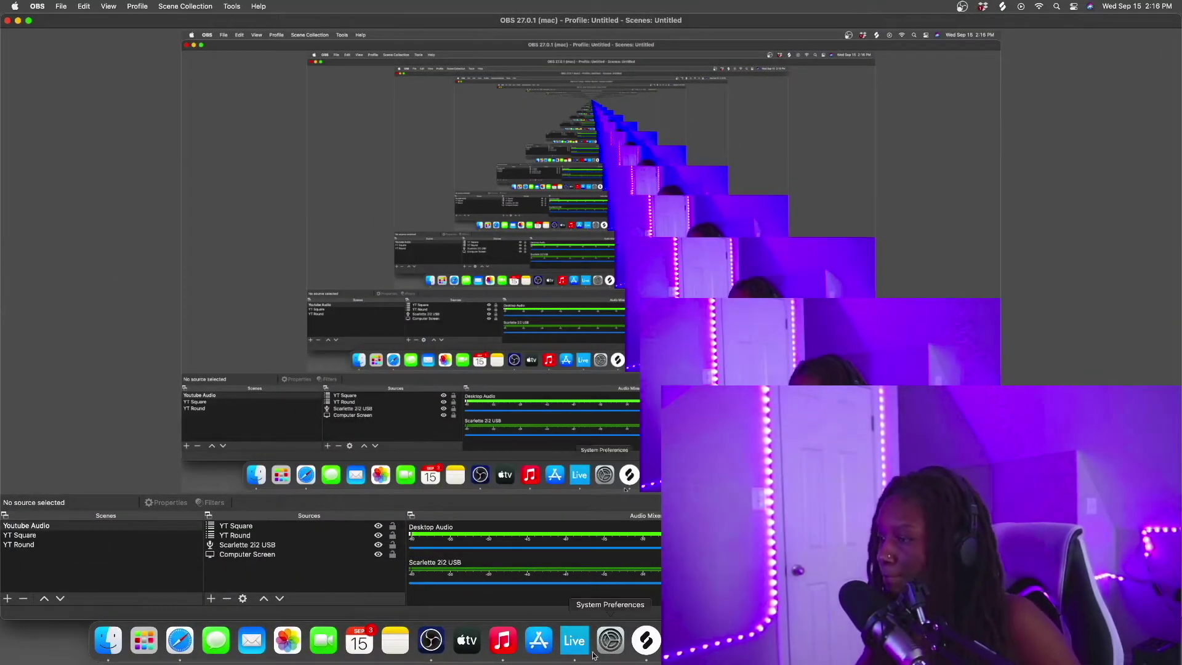
click(574, 642)
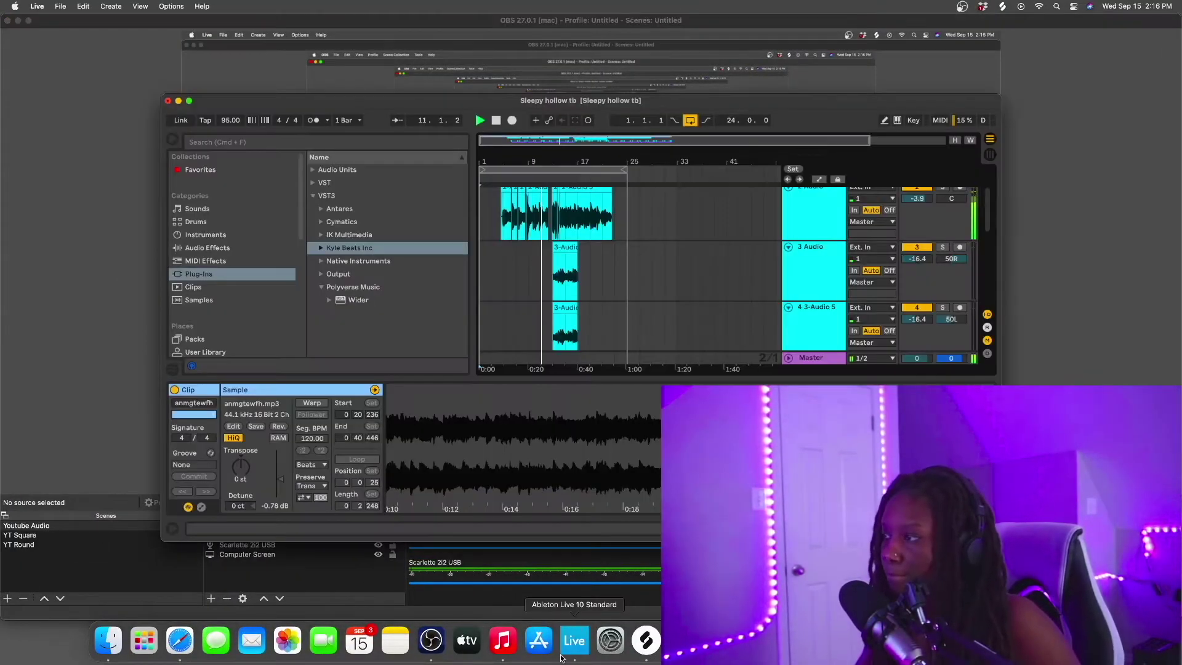
click(189, 103)
scroll(358, 187, up, 2)
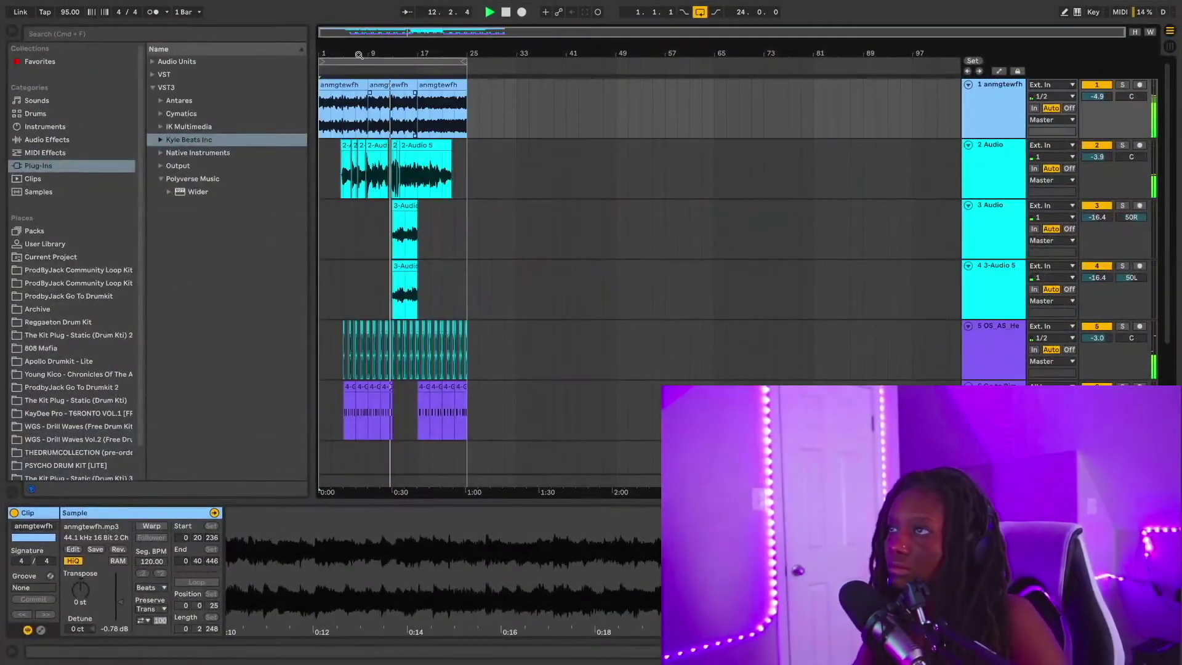
Step: Review and play back the lead vocal on the 2 Audio track across bars 12 to 17
drag(359, 55, 737, 298)
scroll(698, 222, right, 7)
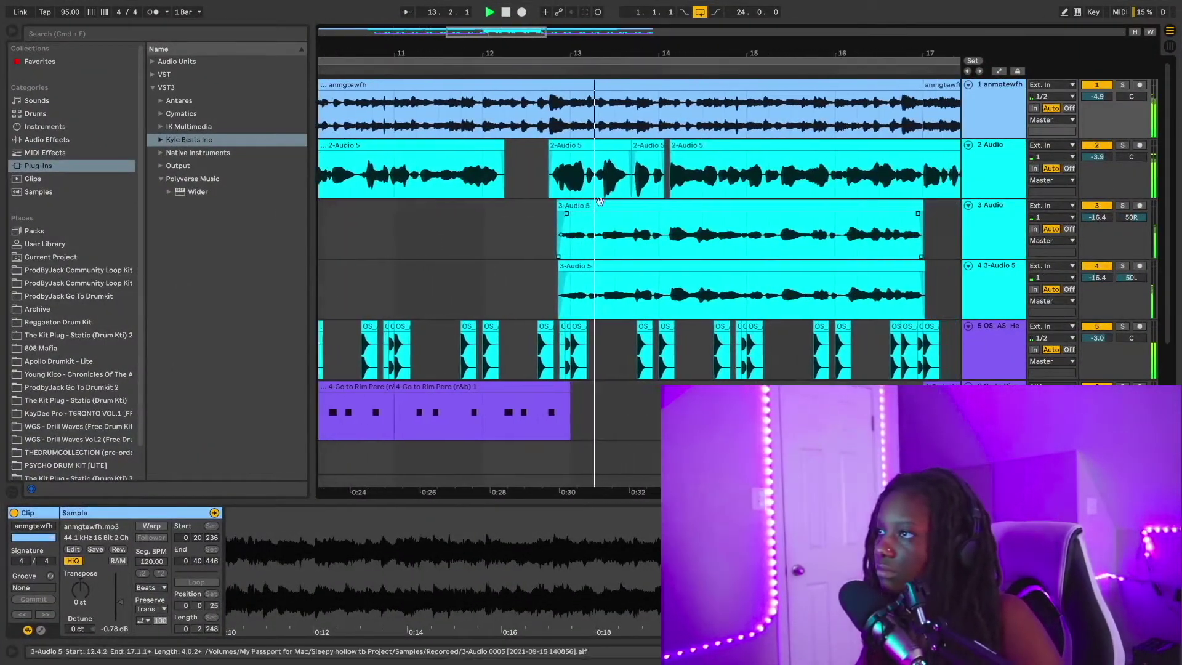
scroll(600, 202, right, 5)
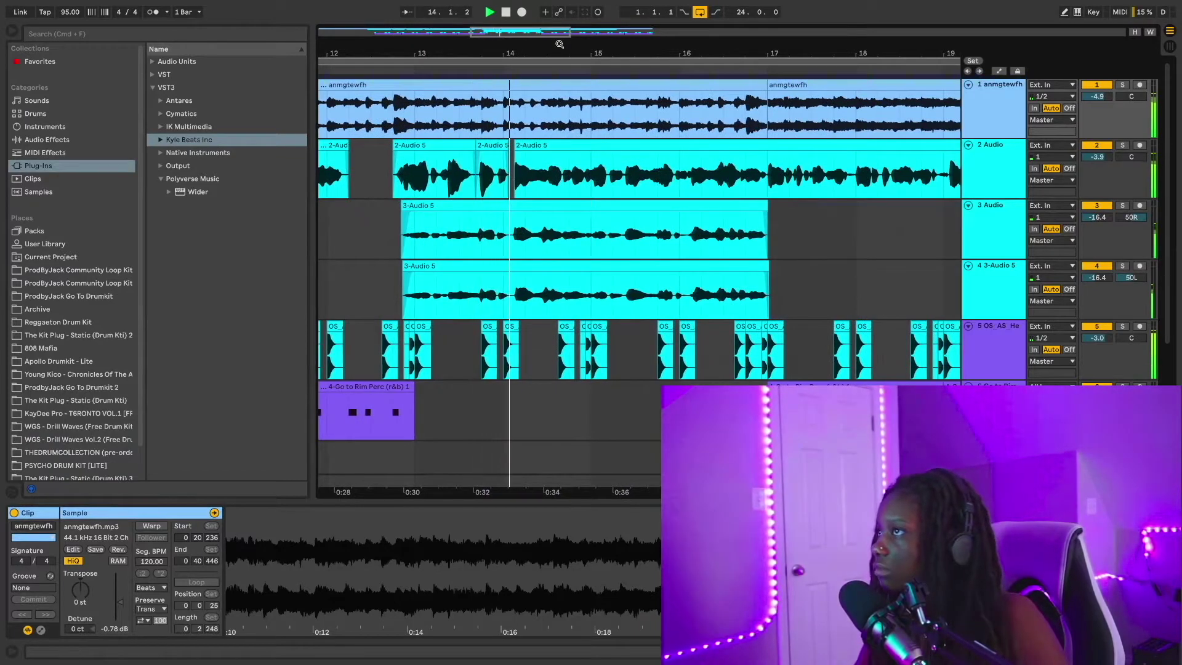
drag(559, 43, 558, 25)
scroll(627, 167, right, 3)
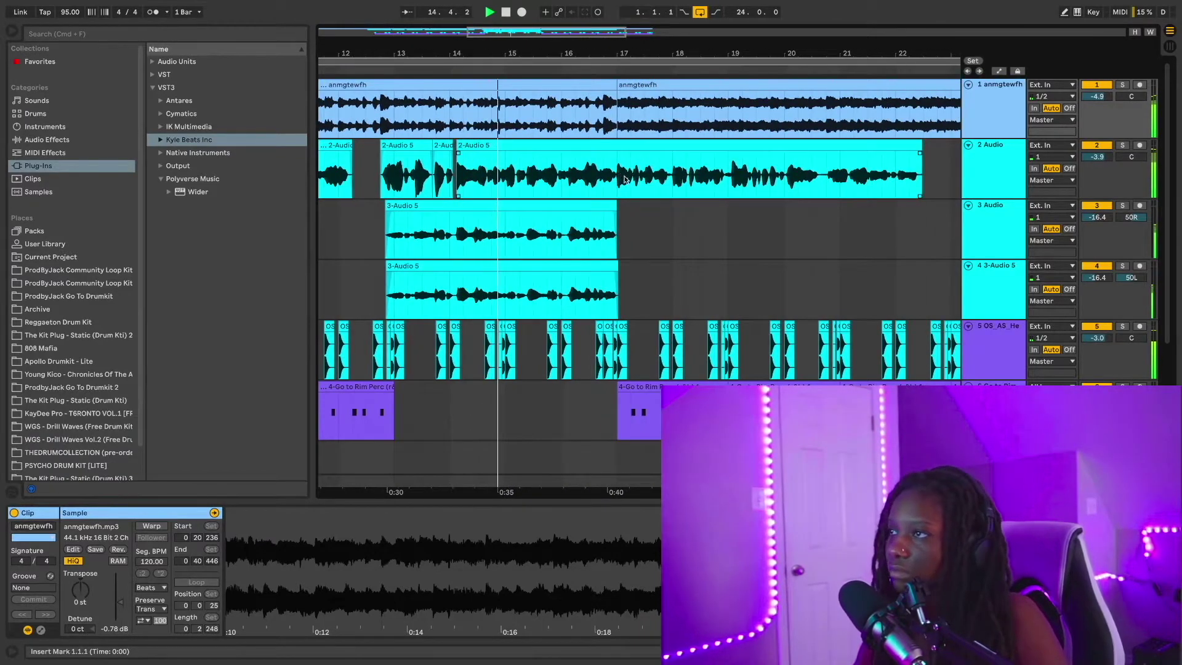
scroll(429, 184, left, 3)
drag(408, 183, 660, 188)
click(414, 180)
key(space)
key(space)
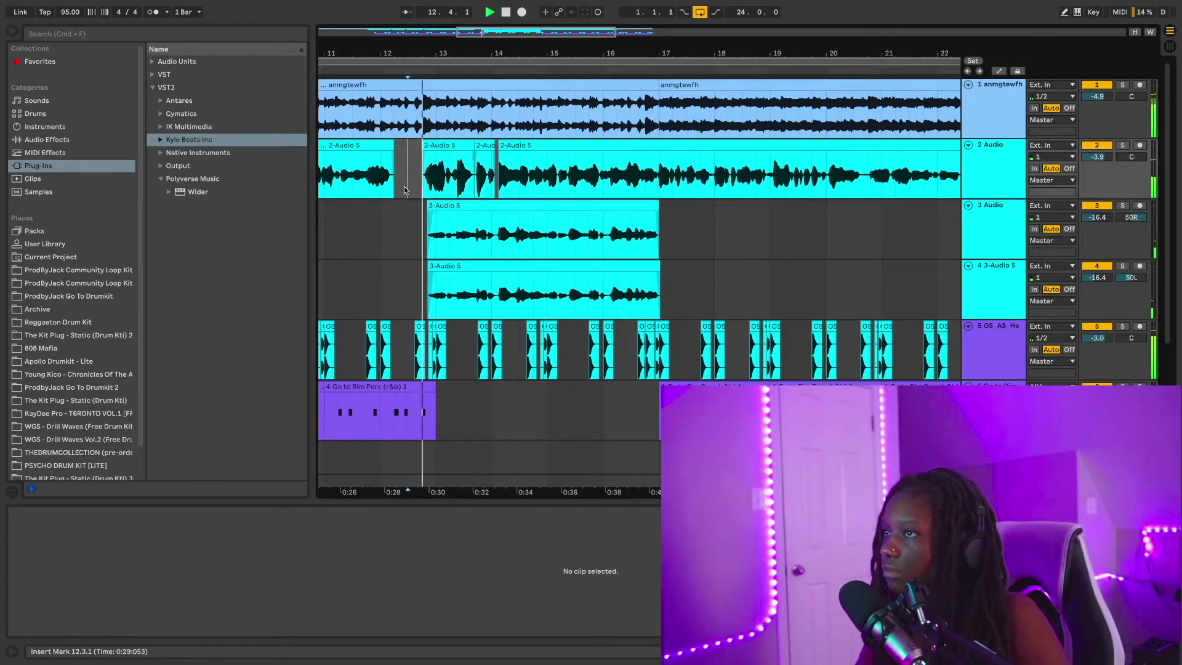
Step: Delete the vocal on the 2 Audio track from 12.3.1 to 17.1.1
drag(408, 185, 561, 184)
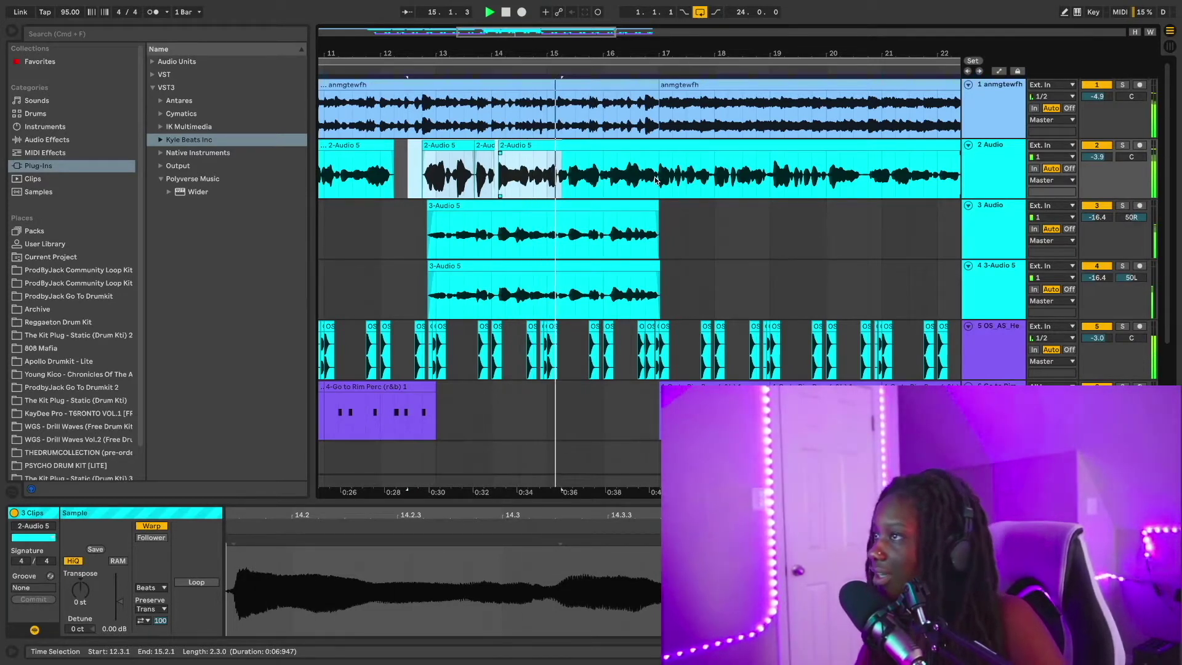
drag(656, 180, 406, 187)
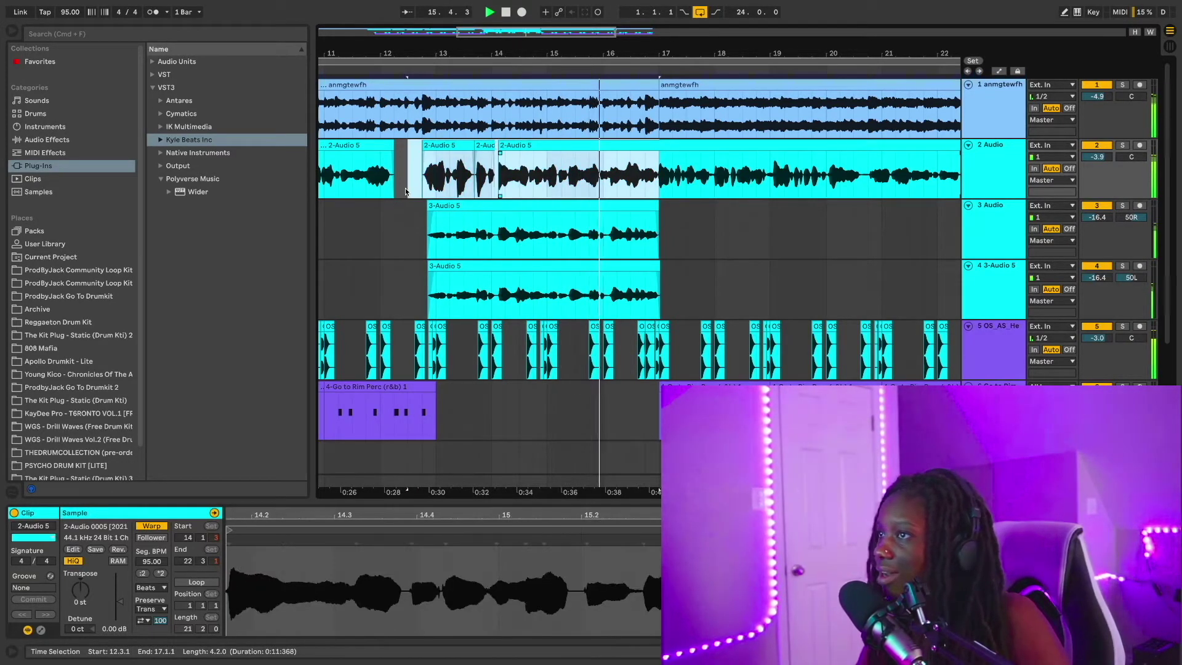
key(Delete)
Step: Deactivate and record-arm the 2 Audio track, and try a vocal take into the gap after playing from bar 12
click(380, 228)
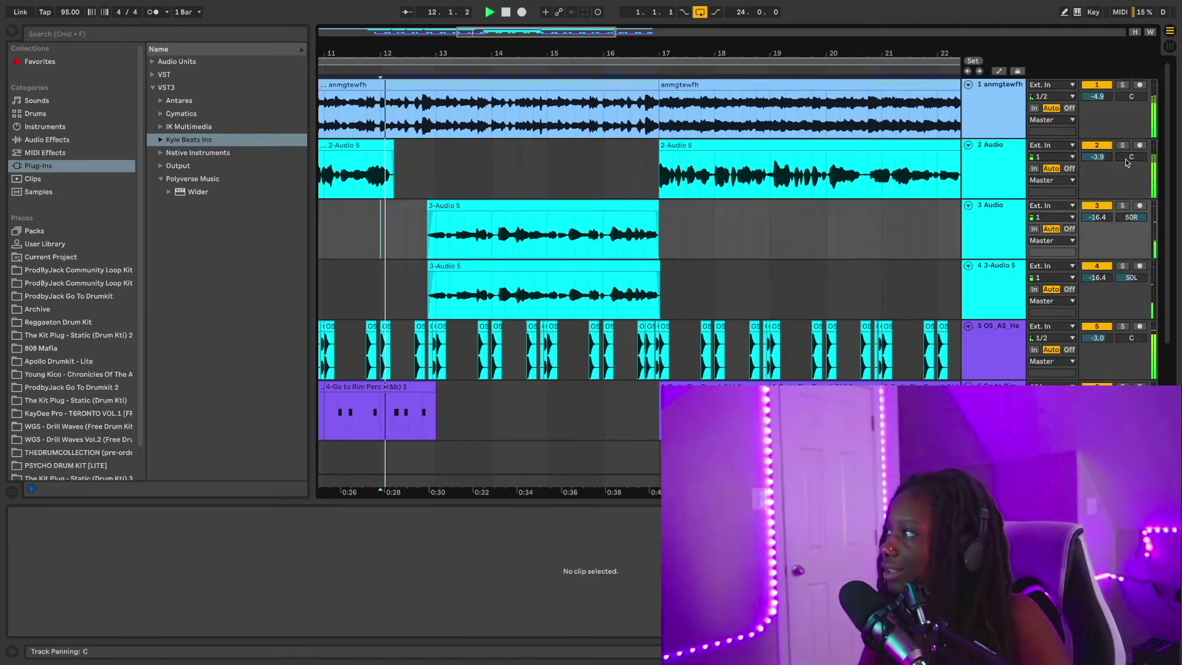
click(1139, 145)
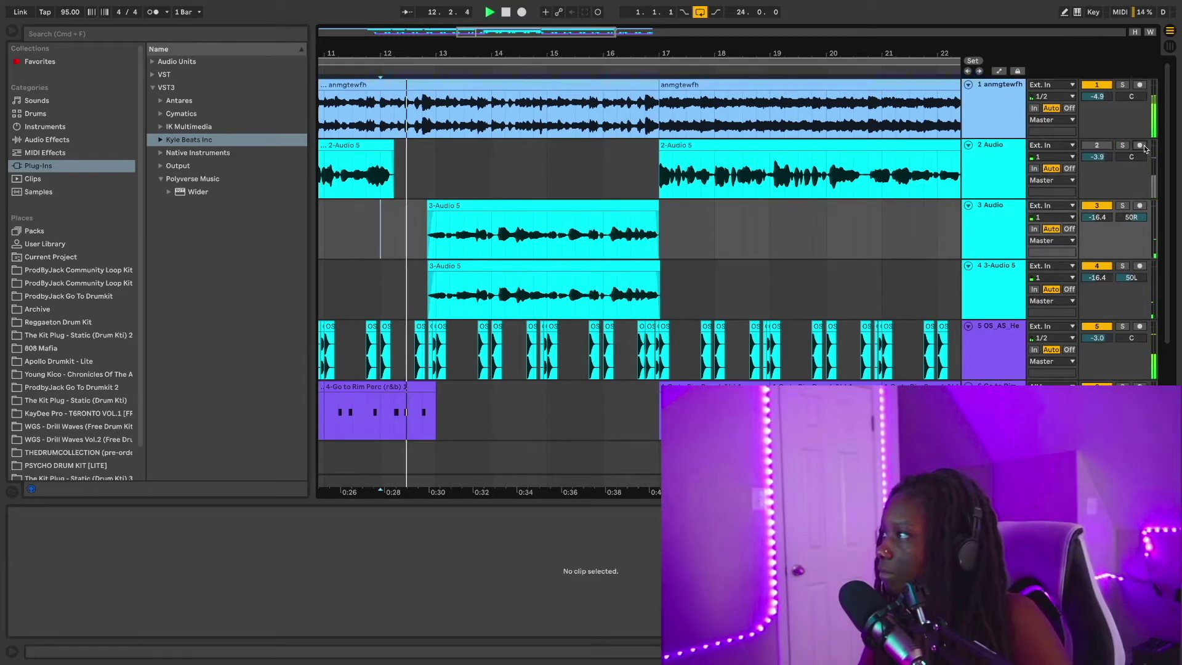
click(520, 13)
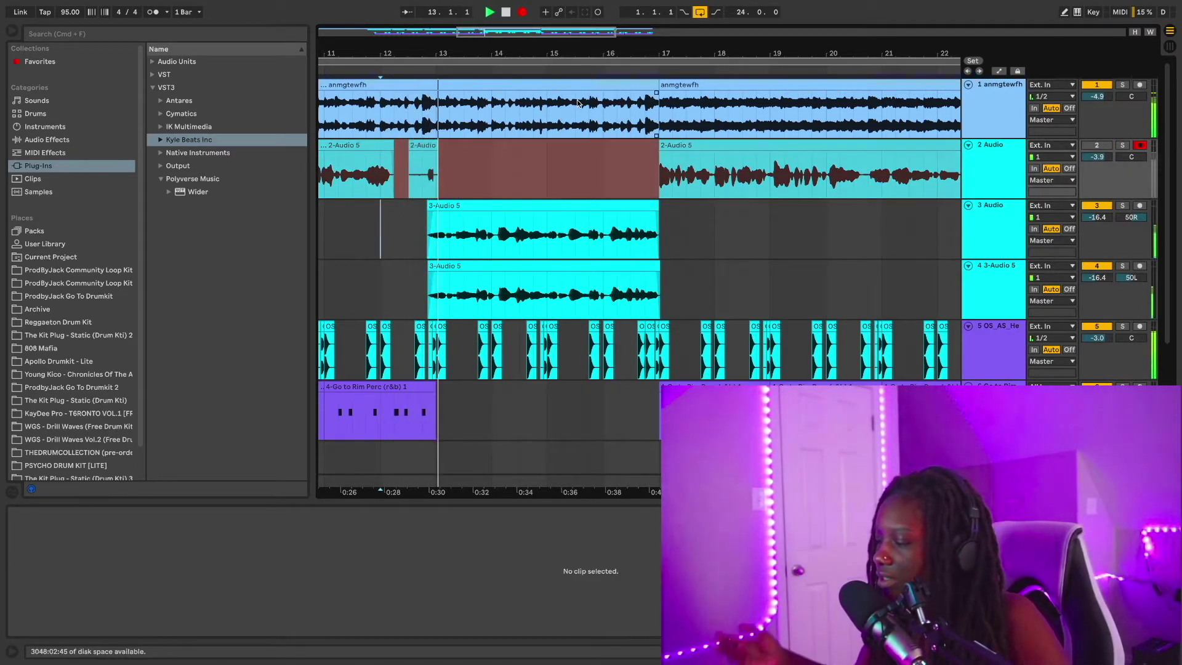
key(space)
key(space)
click(577, 102)
key(space)
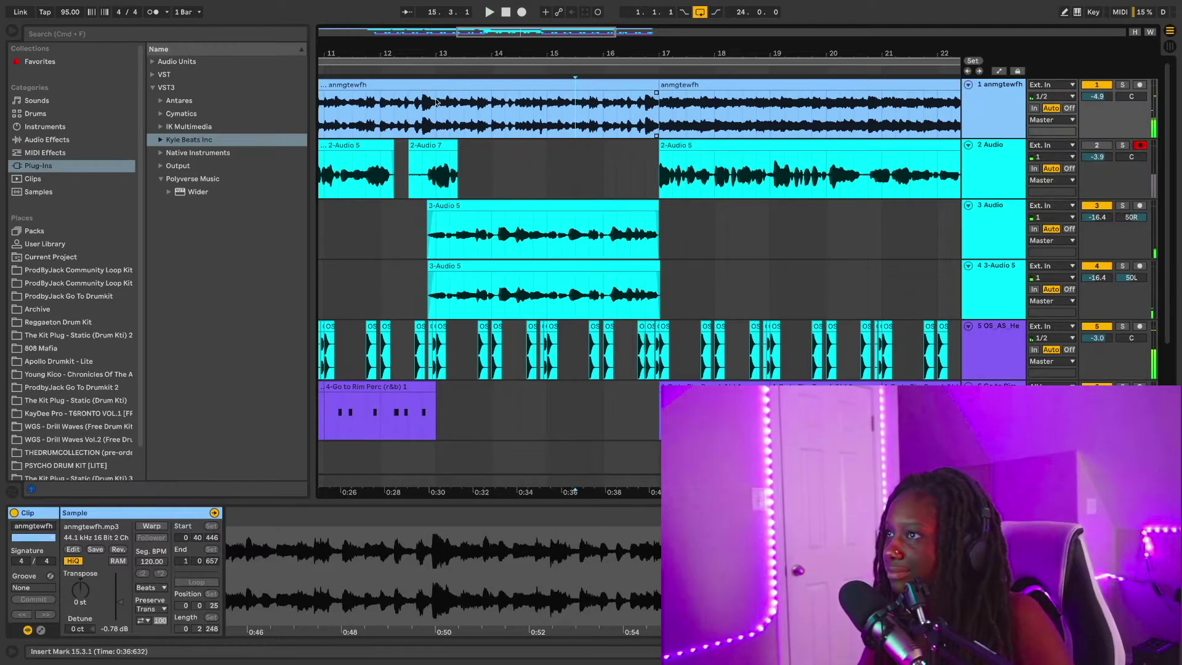
Step: Try another vocal take on the 2 Audio track, starting from about 11.4
key(space)
click(366, 227)
click(521, 13)
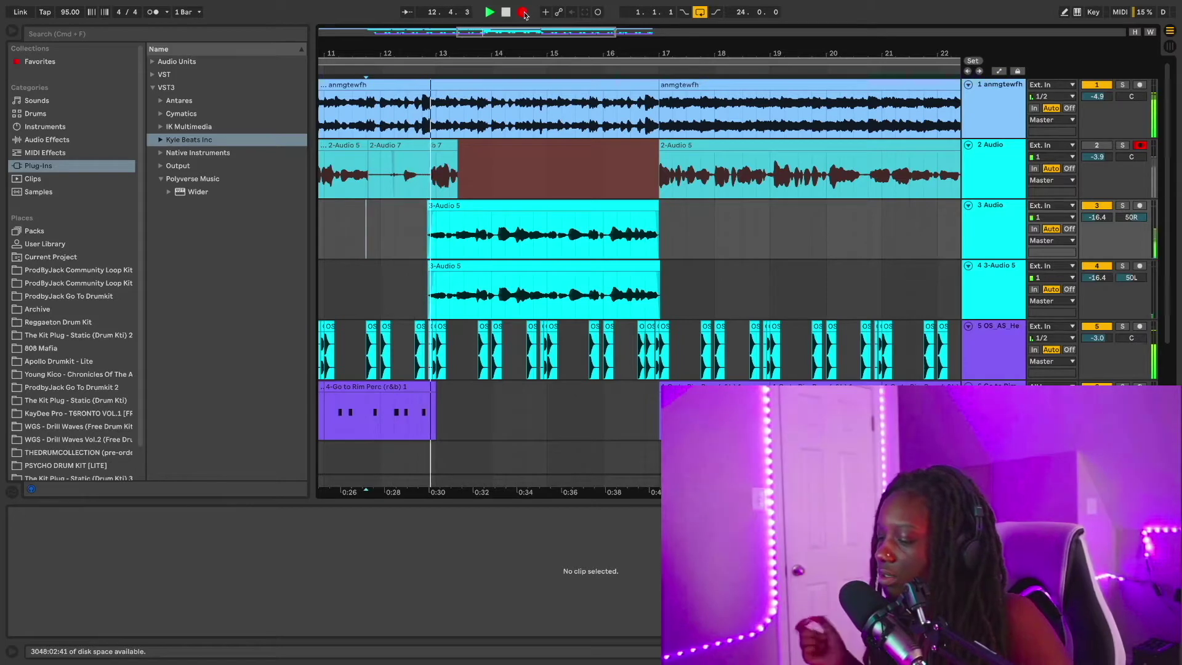
click(523, 13)
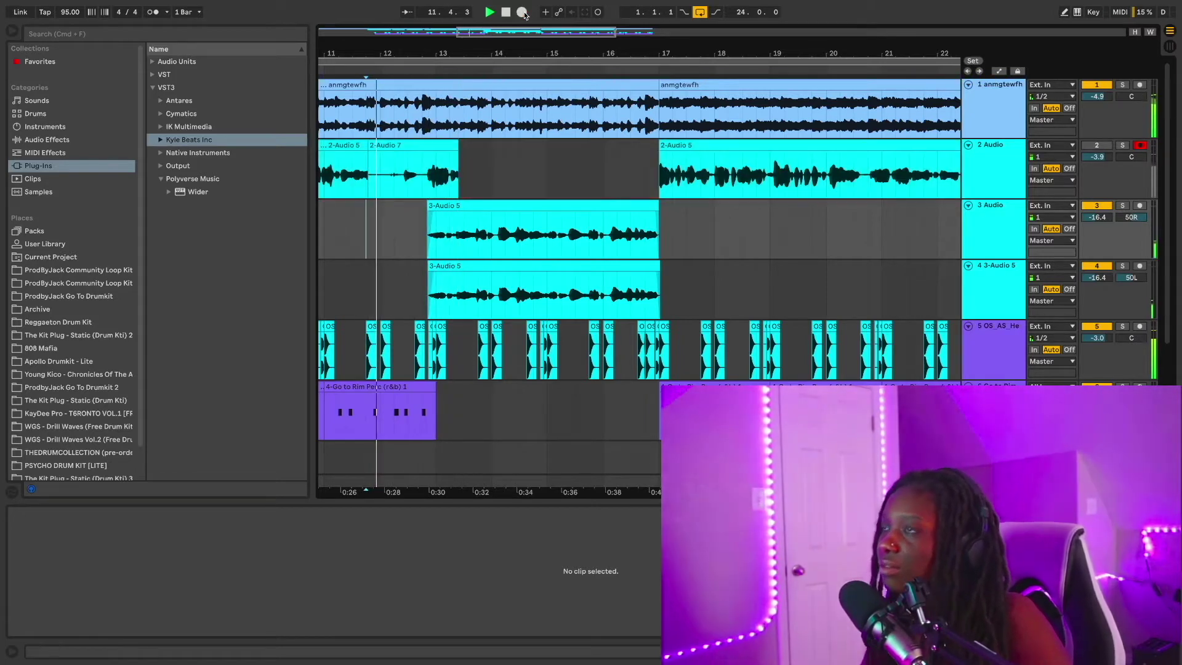
Step: Record a new vocal take on the 2 Audio track from about 12.2 to bar 17, and disarm and reactivate the track
click(522, 13)
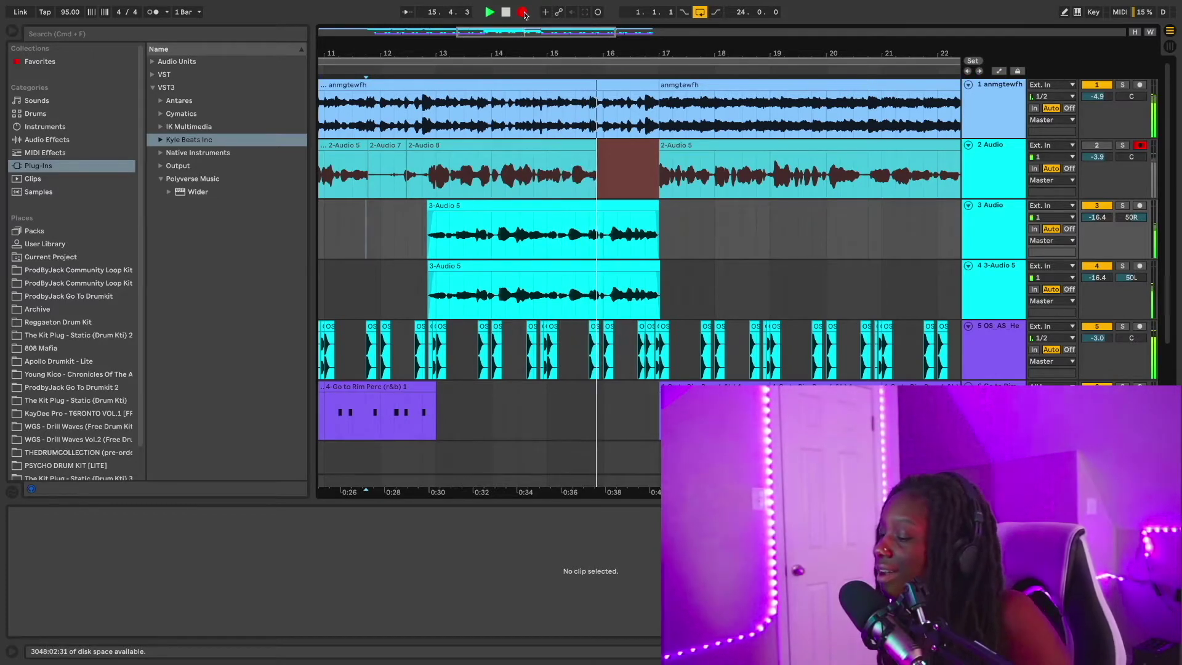
click(523, 12)
click(1138, 146)
click(1108, 147)
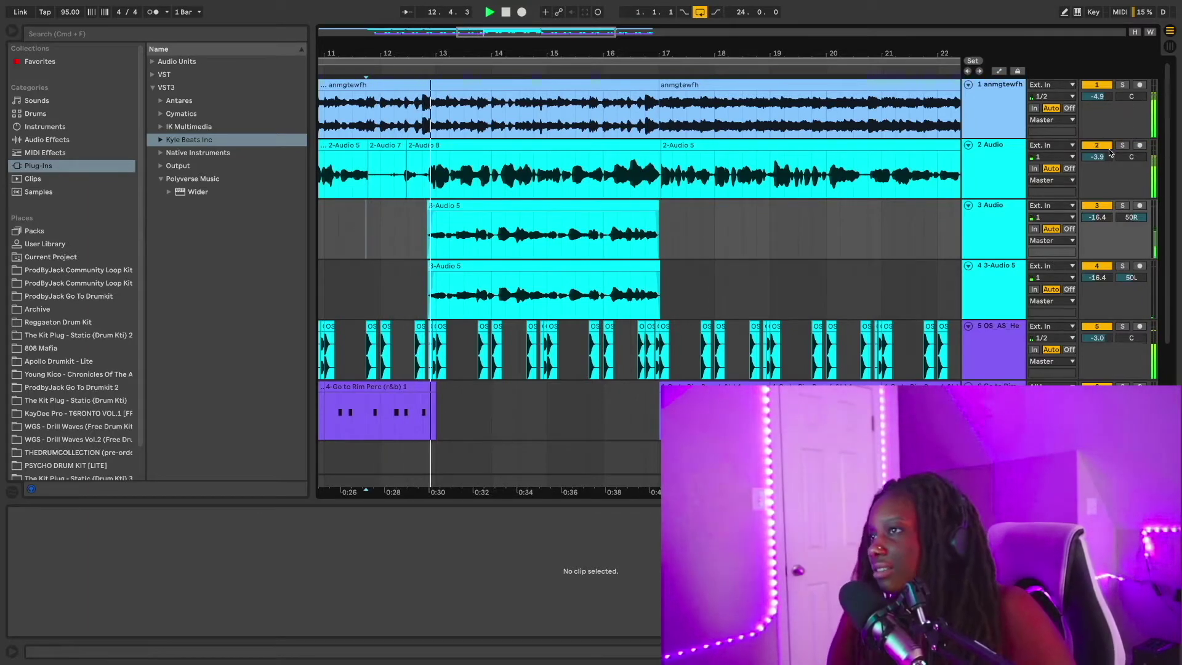
Step: Trim the start of the new 2-Audio 8 take to about 12.3.3 and add a fade-in up to the vocal's onset
click(490, 12)
drag(408, 51, 500, 145)
click(499, 146)
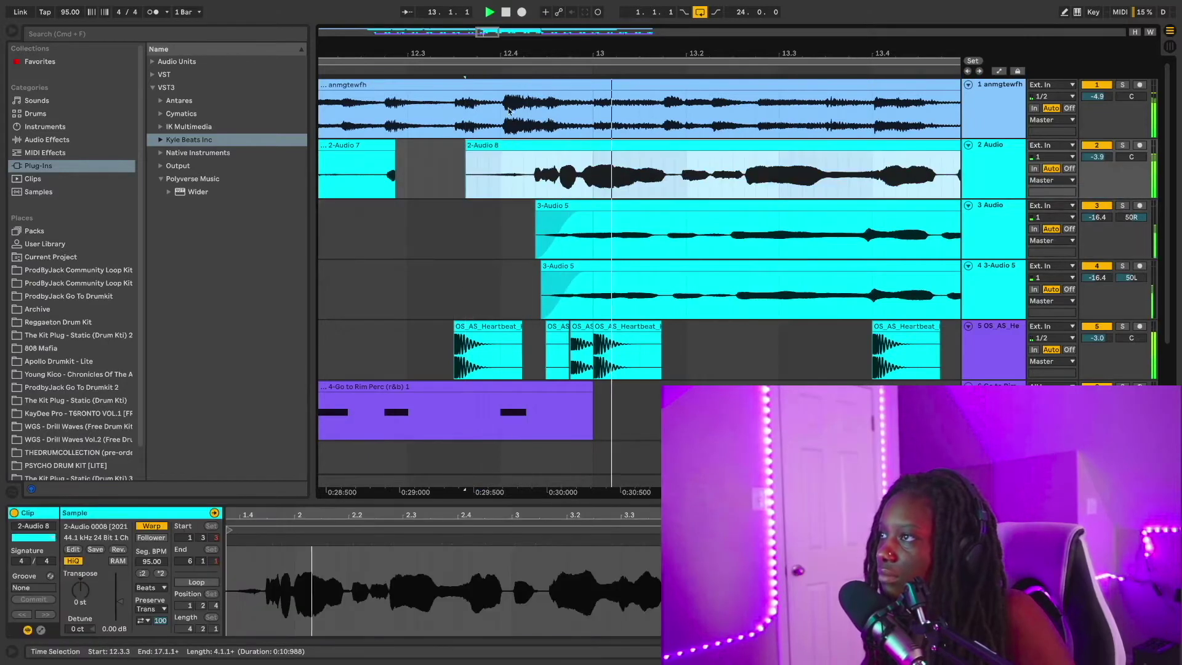
scroll(539, 138, up, 2)
drag(452, 158, 539, 154)
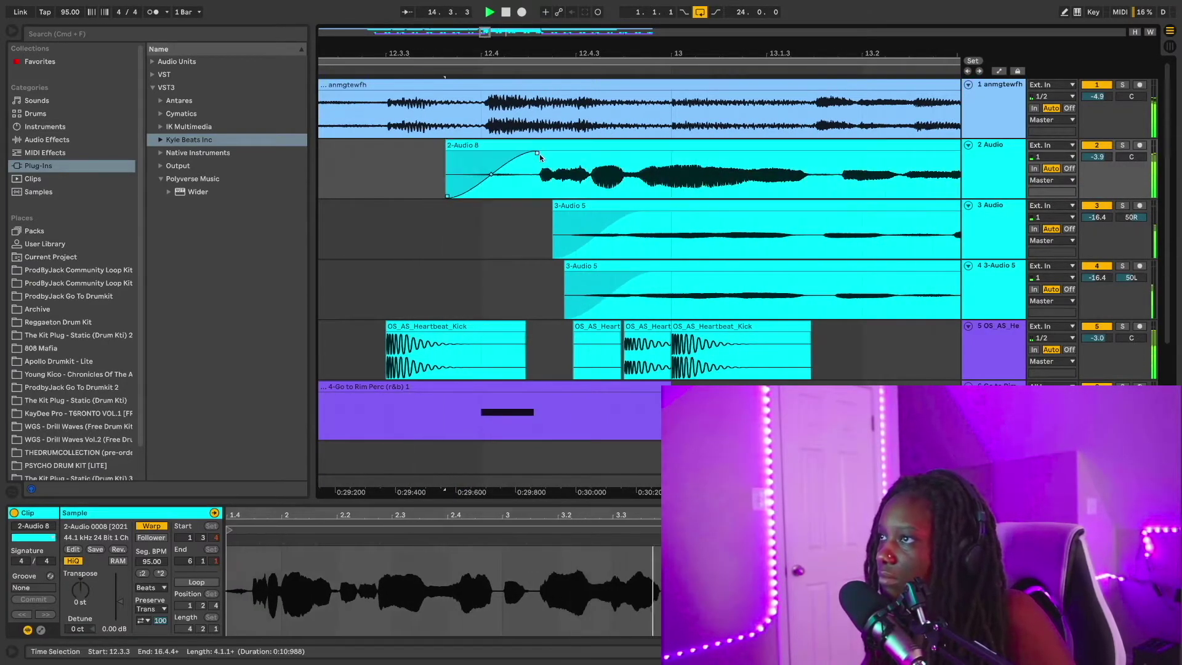
Step: Try to add a short fade-out at the end of the 2-Audio 8 clip before bar 17
drag(486, 55, 458, 19)
scroll(563, 156, right, 3)
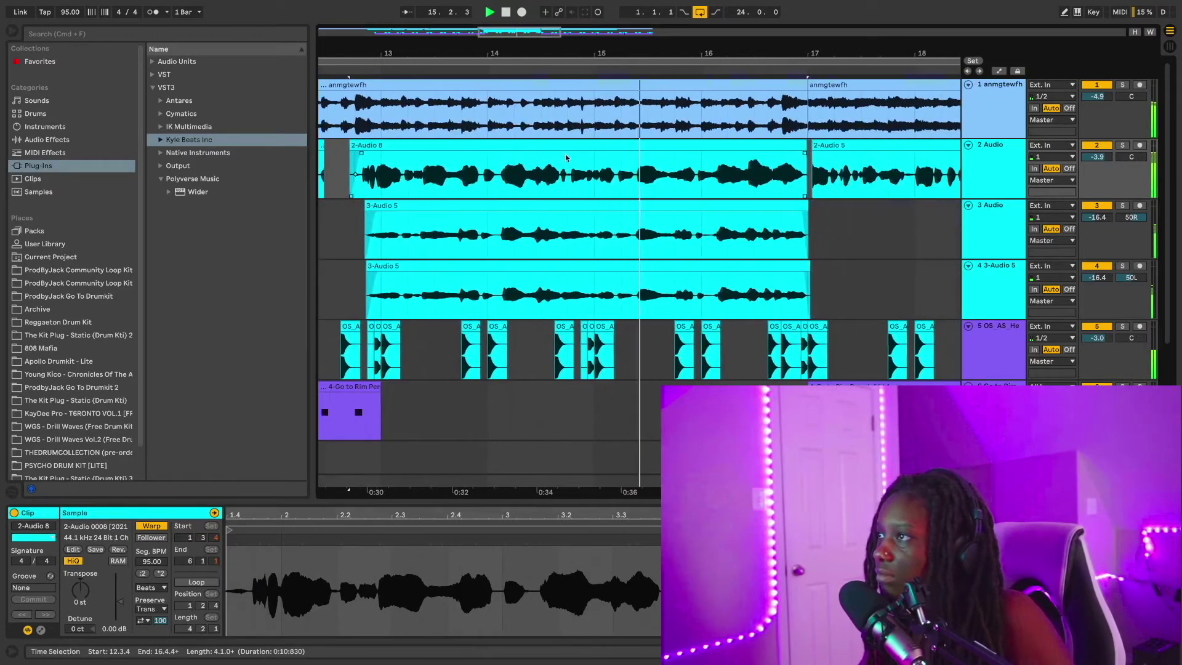
click(798, 148)
drag(797, 154, 794, 154)
drag(780, 53, 778, 42)
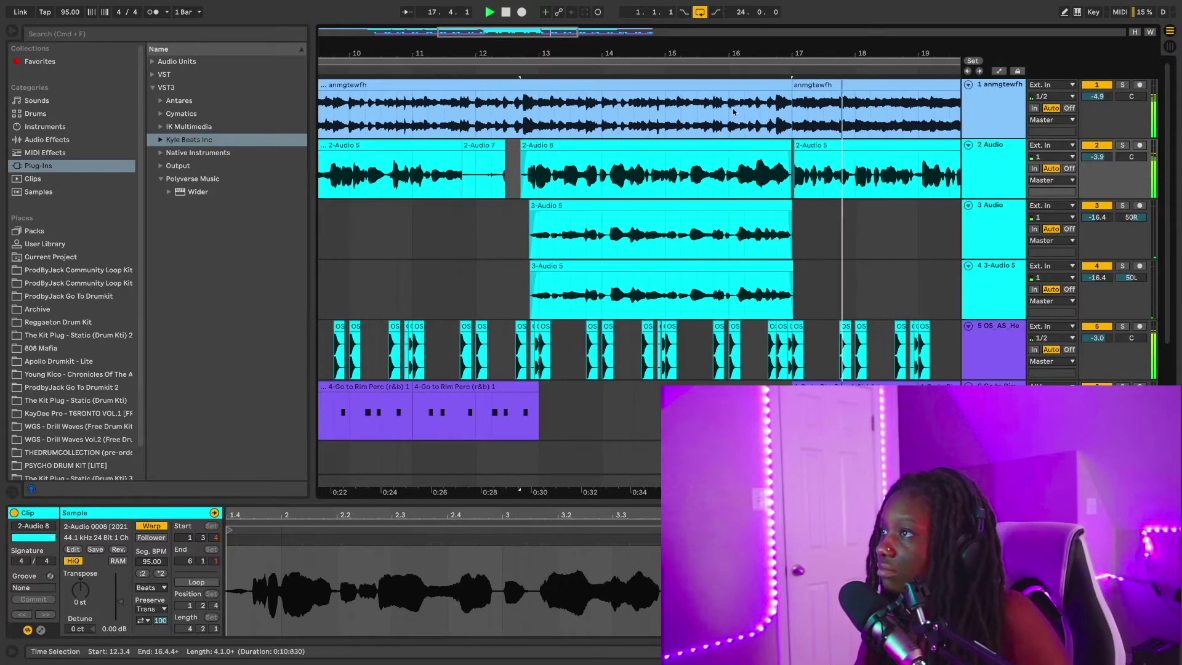
Step: Delete the leftover 2-Audio 7 clip and extend the preceding 2-Audio 5 clip to about 12.2 with a fade-out
click(460, 213)
key(space)
key(space)
click(497, 147)
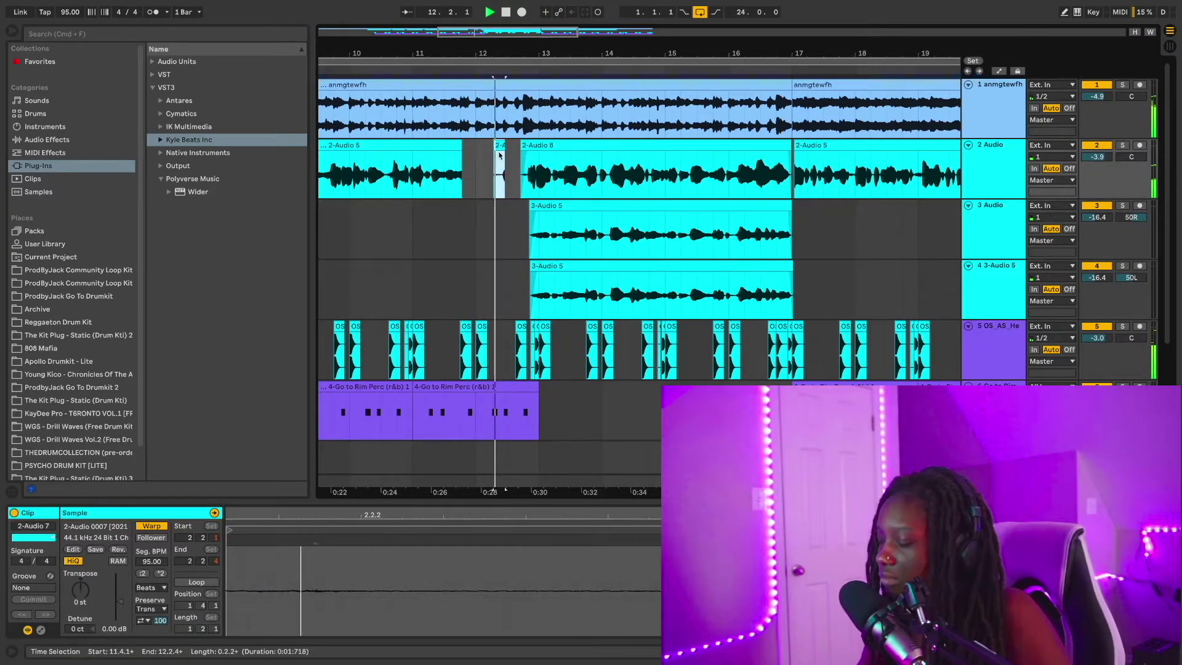
key(Delete)
drag(462, 157, 492, 159)
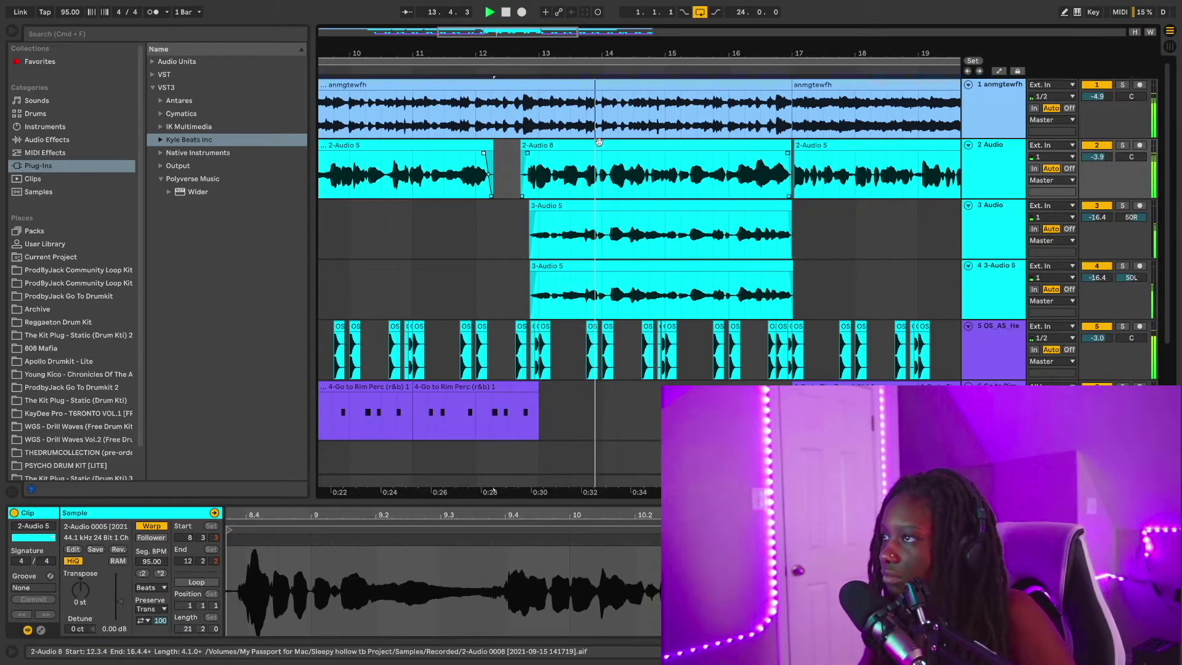
Step: Set the gain of the 2-Audio 8 clip to -1.18 dB
click(545, 146)
drag(120, 601, 120, 602)
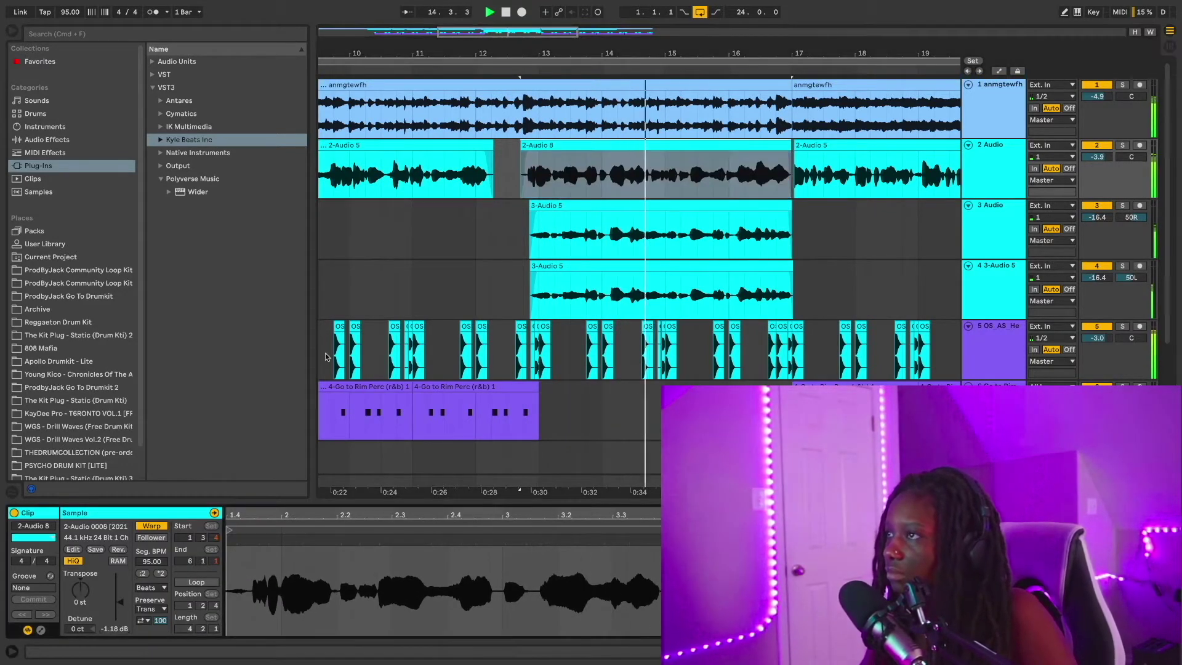
click(476, 227)
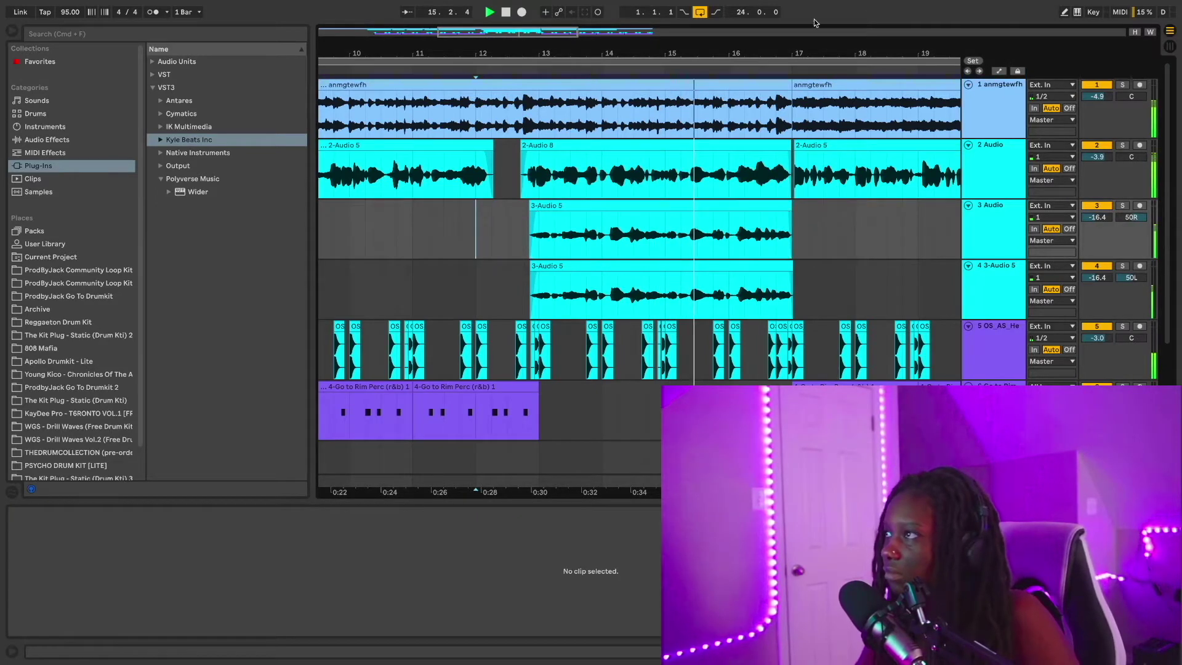
Step: Play the song from 8.3.1 and fade out the end of the 2-Audio 8 take just before bar 17
scroll(782, 105, down, 3)
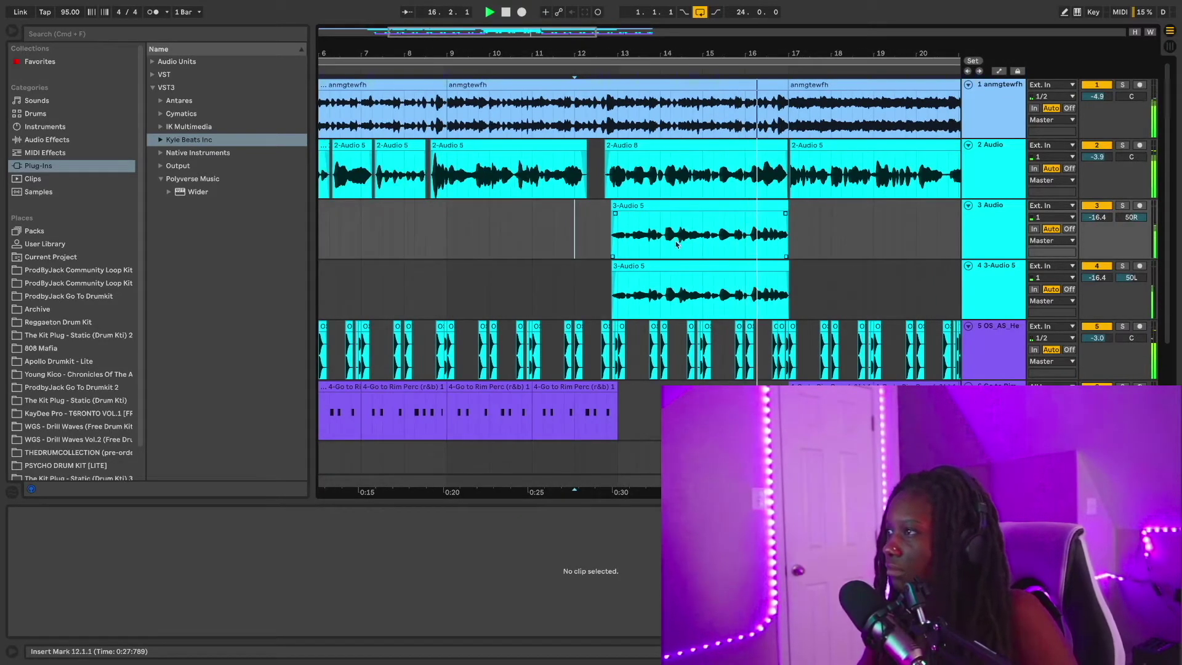
click(424, 232)
key(space)
key(space)
scroll(791, 157, up, 5)
drag(768, 151, 731, 162)
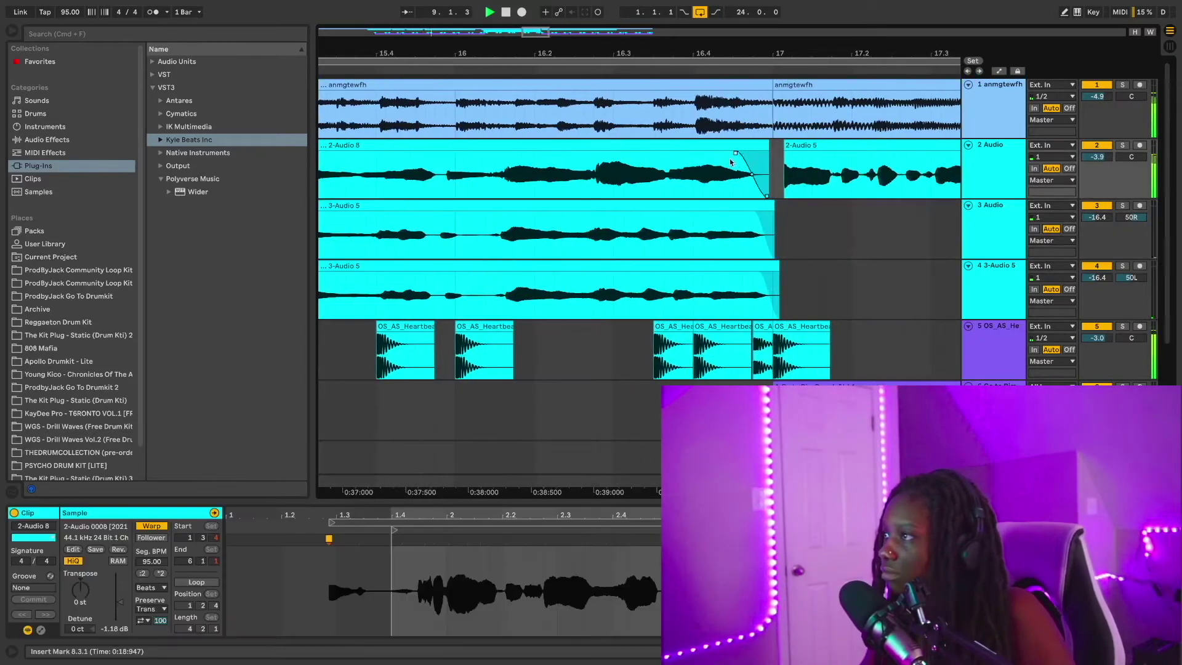
scroll(741, 53, down, 5)
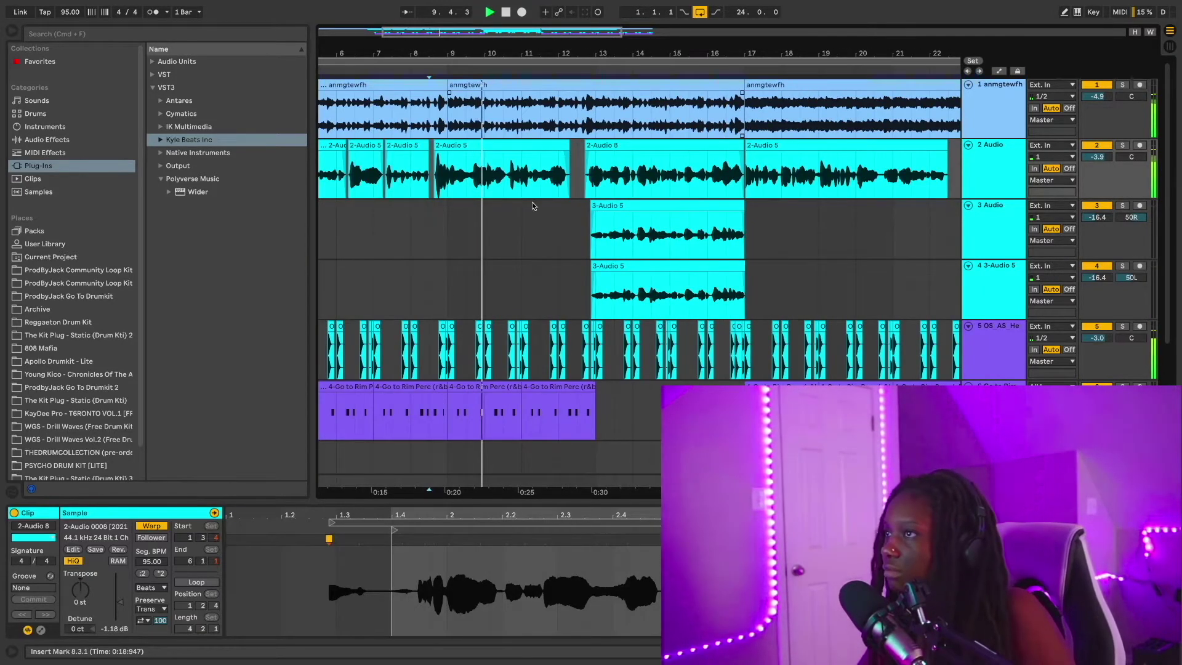
Step: Delete the vocal on the 2 Audio track from 8.3 to about 10.3
scroll(503, 78, up, 5)
drag(567, 176, 452, 178)
key(Delete)
scroll(453, 177, left, 5)
click(496, 146)
key(Delete)
Step: Play from bar 8, deactivate and arm the 2 Audio track, and try a vocal take into the gap from 8.3
click(378, 289)
key(space)
key(space)
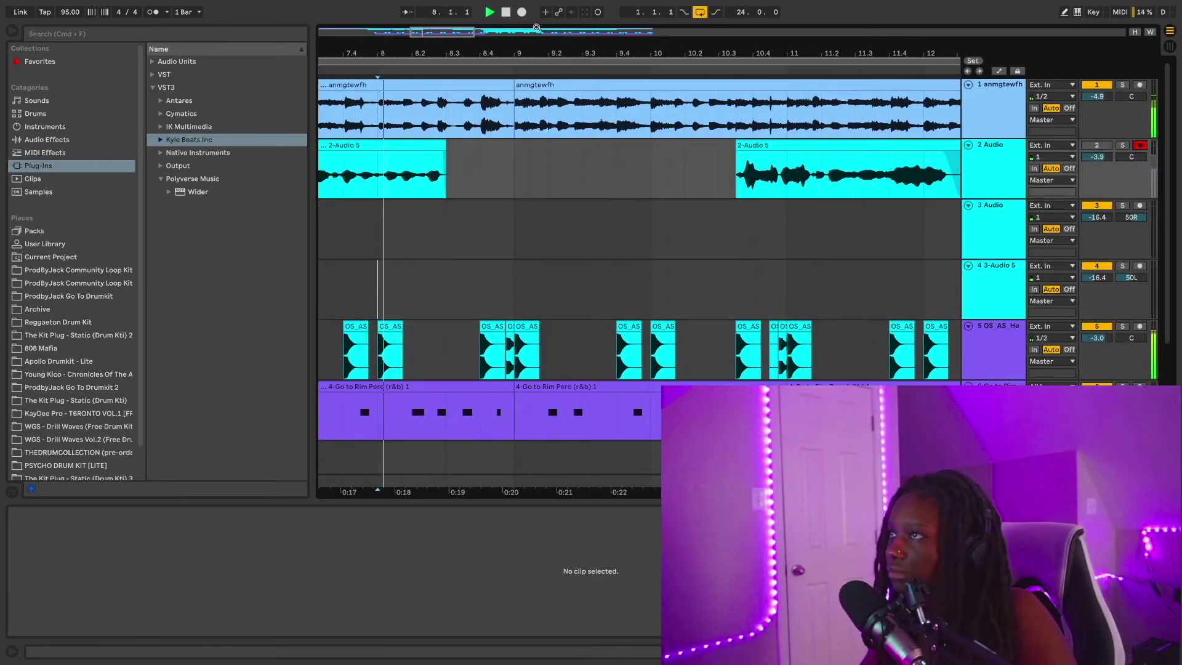
click(520, 13)
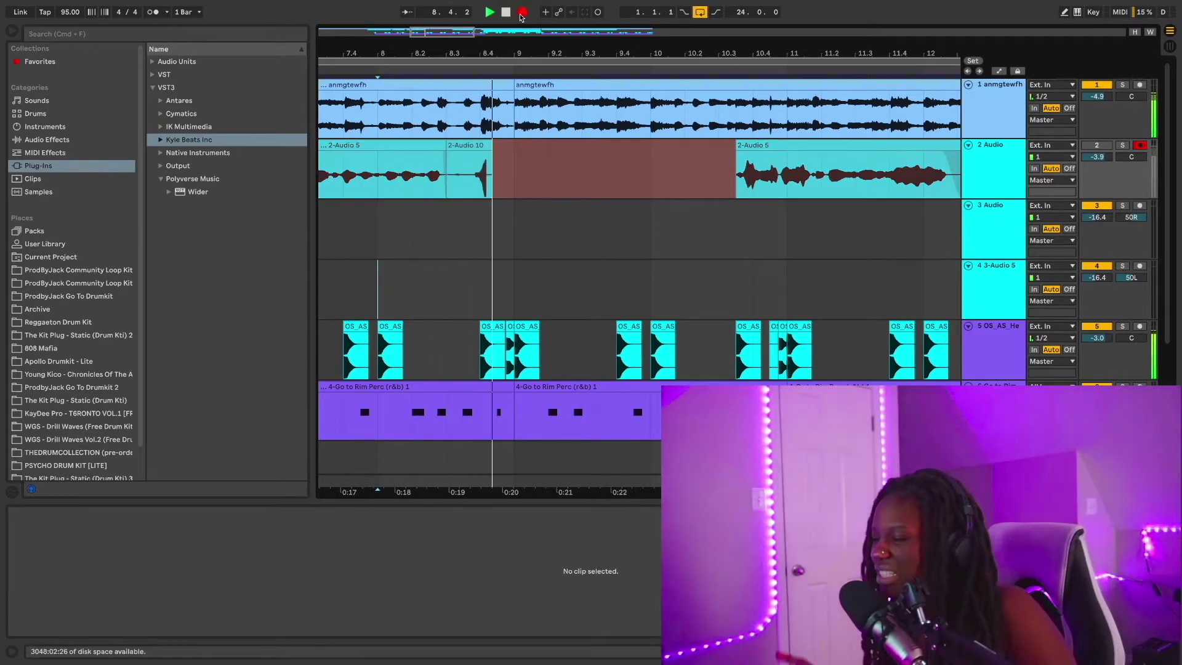
click(521, 12)
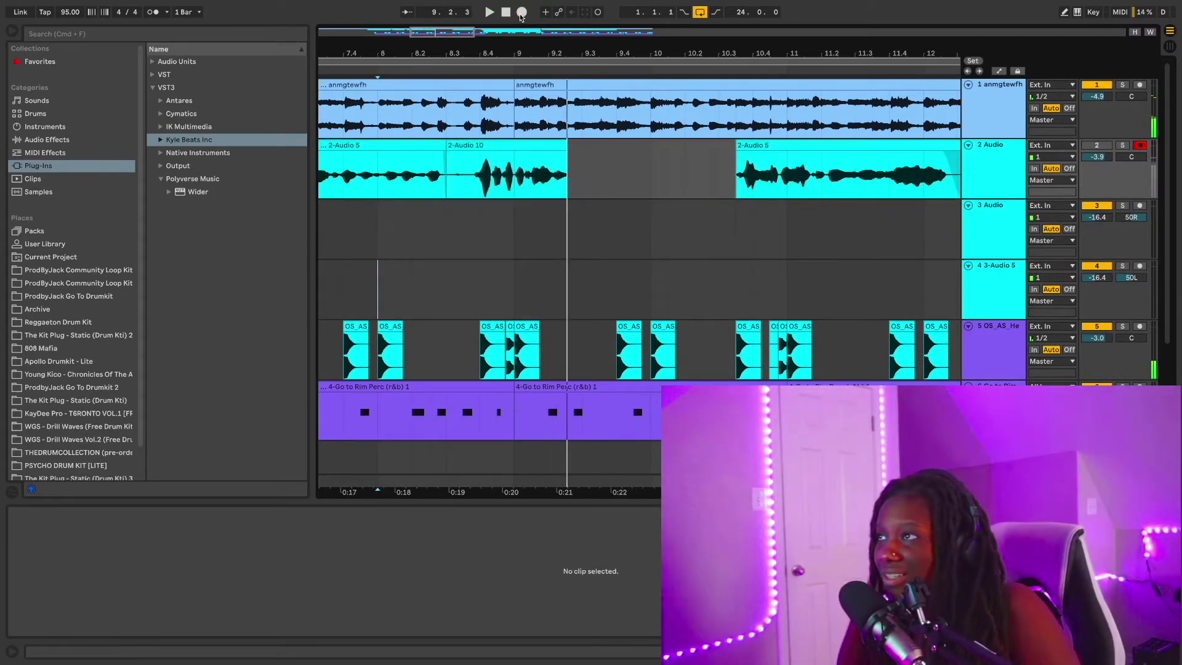
Step: Try further vocal takes on the 2 Audio track into the gap up to about 10.4, then play the result back
click(521, 12)
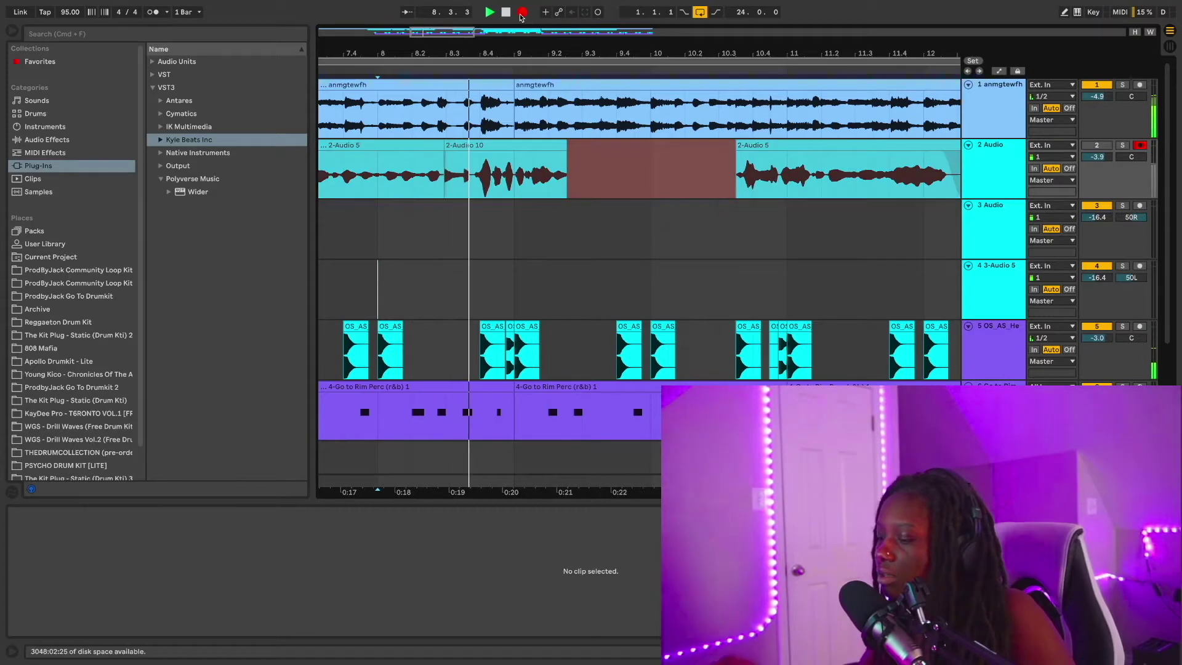
click(520, 13)
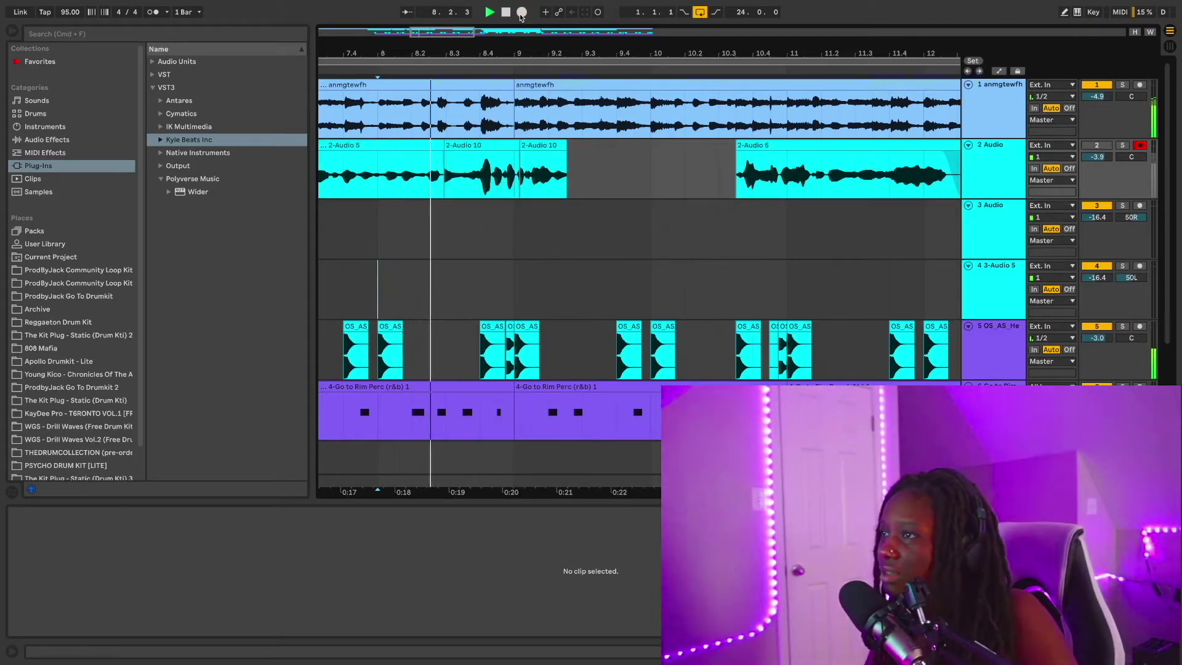
click(521, 12)
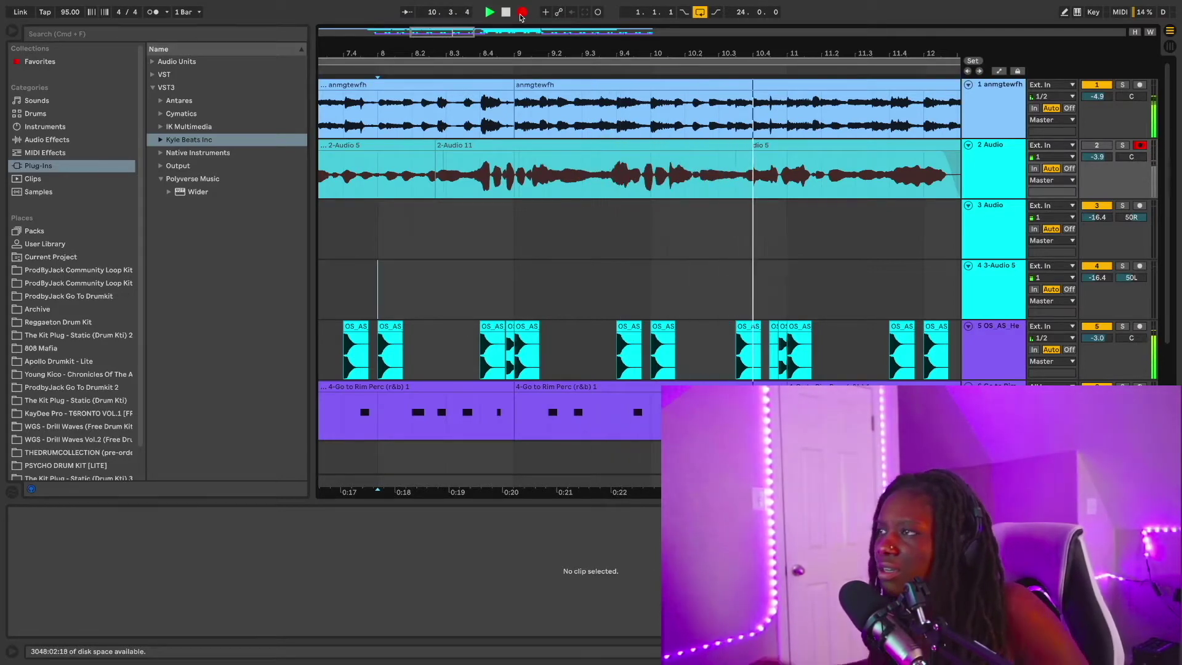
key(space)
key(space)
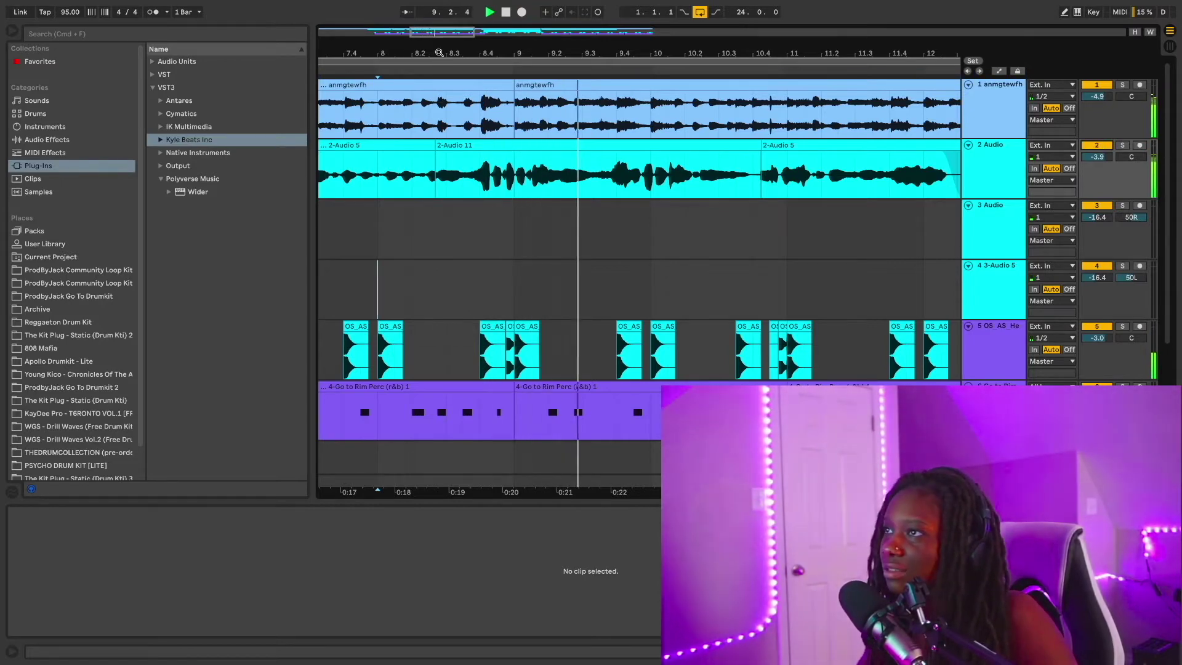
Step: Try a fade-in on the 2-Audio 11 take and trim its start to just before 8.3
drag(433, 49, 436, 92)
click(459, 152)
drag(398, 145, 515, 152)
key(space)
key(space)
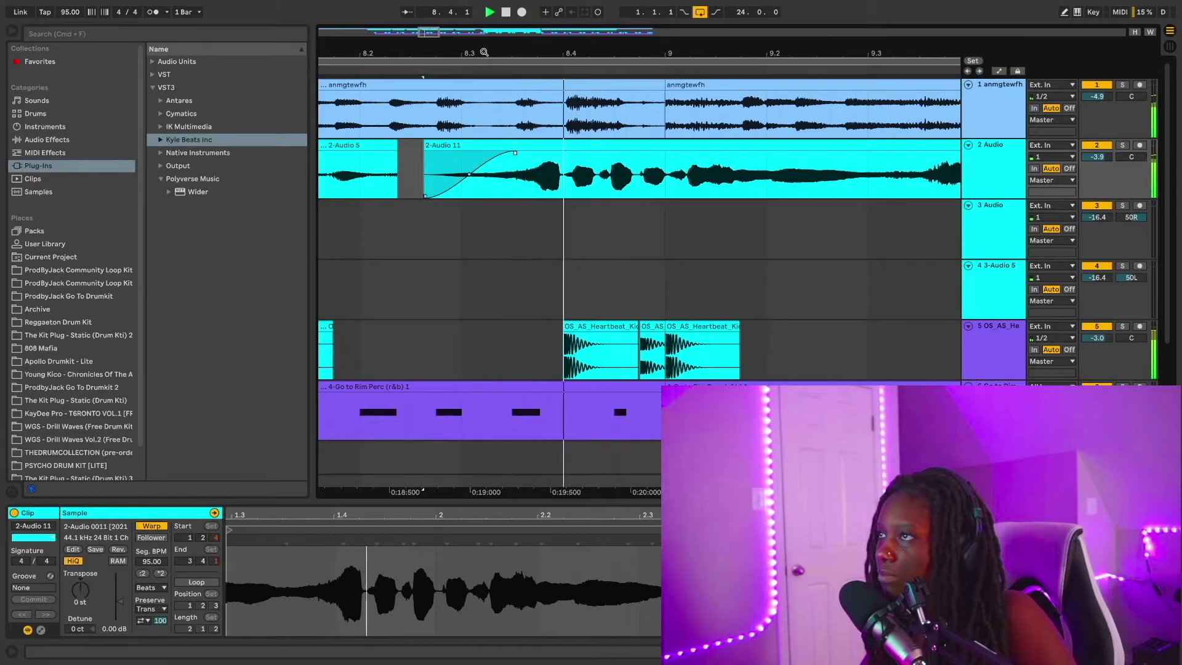
drag(424, 147, 449, 147)
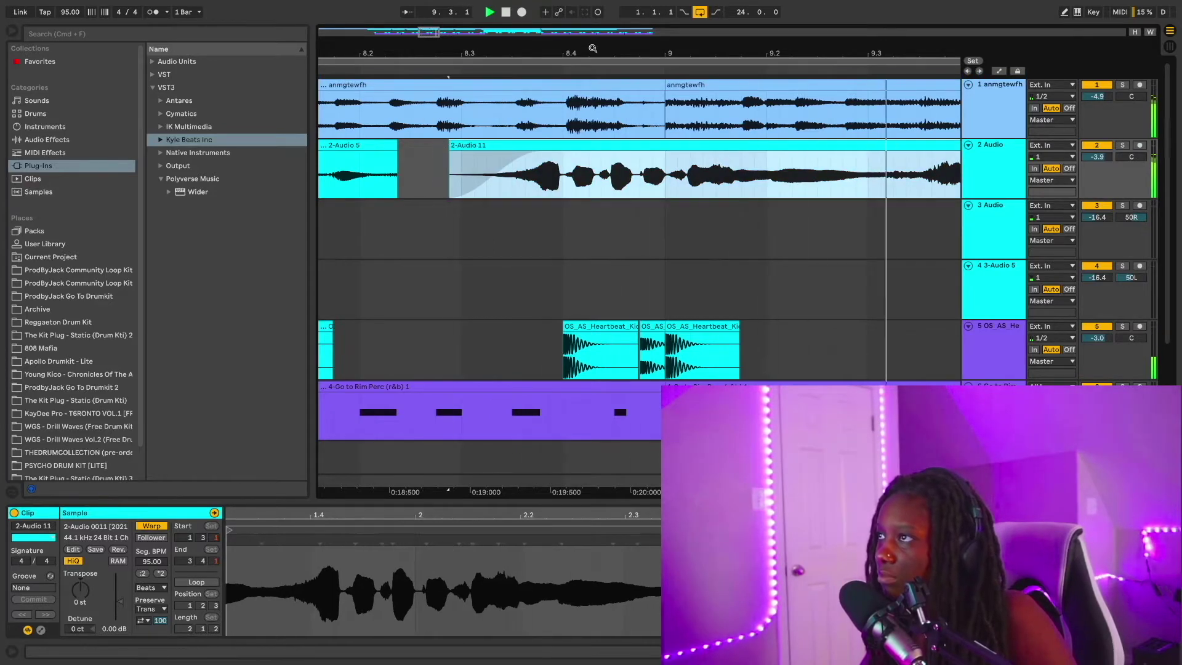
Step: Delete the 2-Audio 11 take between about 8.2.4 and 10.3.4
drag(593, 47, 593, 6)
key(space)
key(space)
key(Delete)
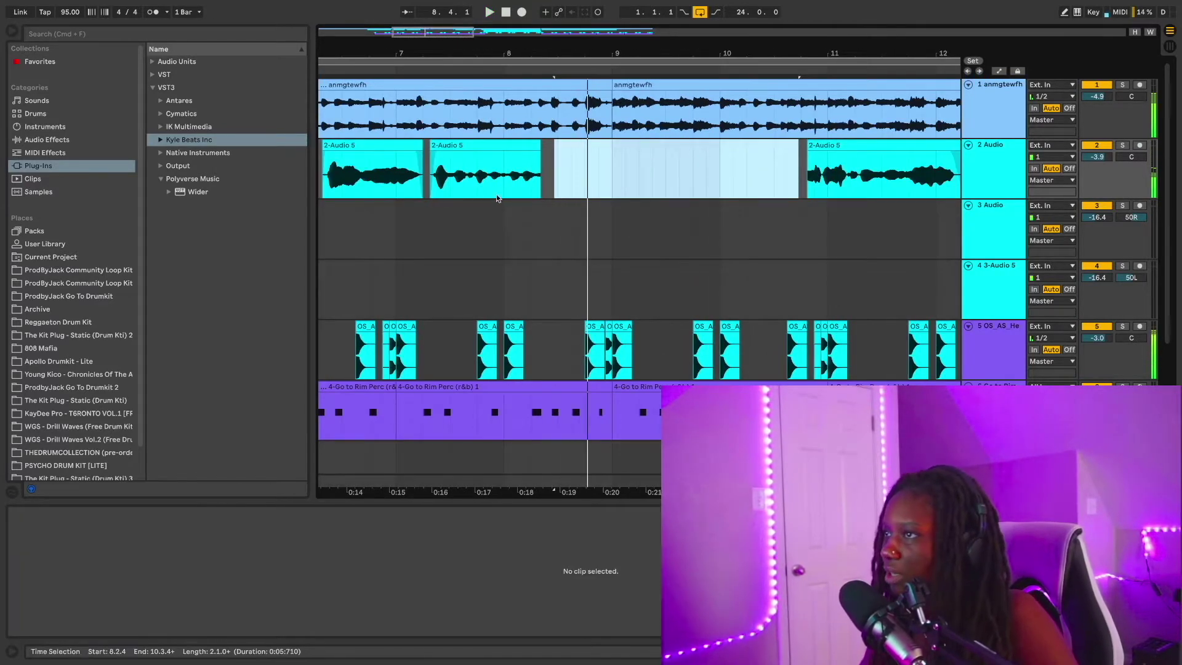
Step: Play from 7.1.3 with the 2 Audio track deactivated and armed, and start recording a new lead vocal take at about 8.1.4
click(409, 227)
key(space)
key(space)
click(1096, 145)
click(1139, 145)
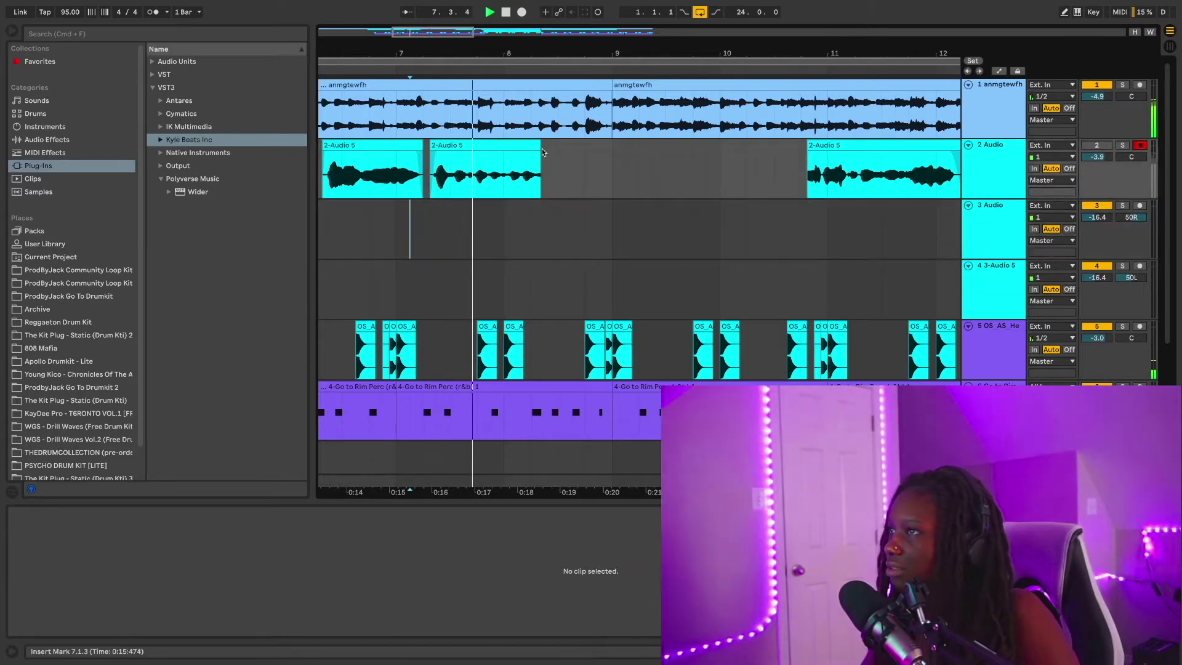
click(521, 12)
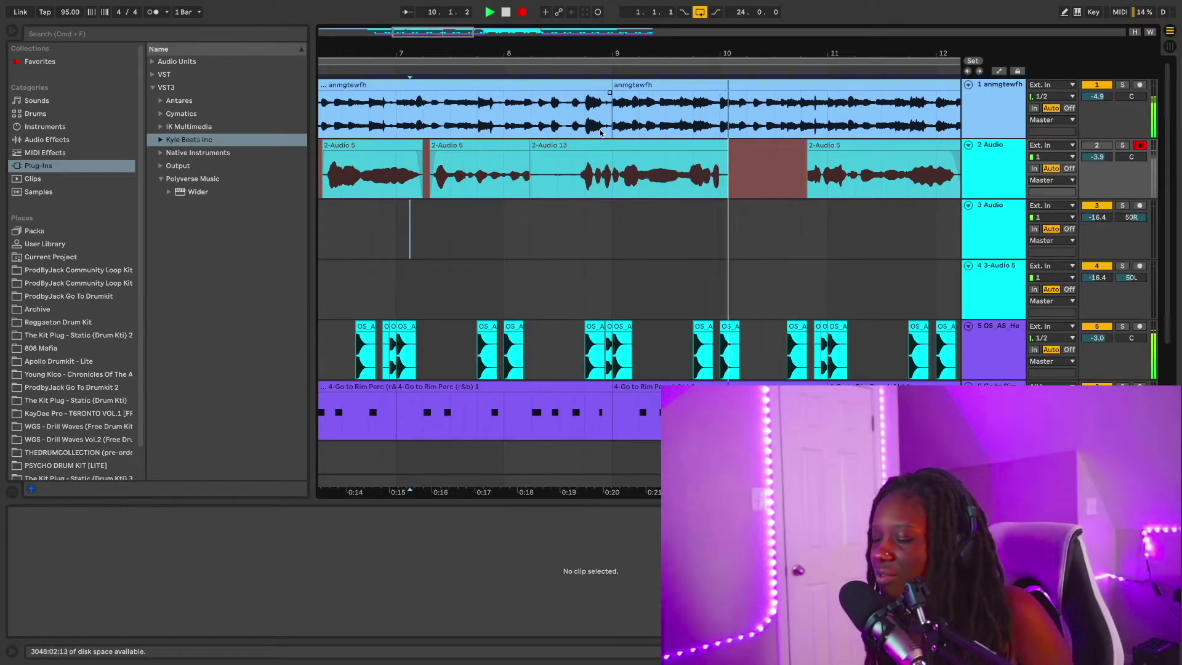
Step: End the lead vocal take at about 10.4, then disarm and reactivate the 2 Audio track while playing back from 7.1.3
key(space)
key(space)
click(1139, 145)
click(1088, 146)
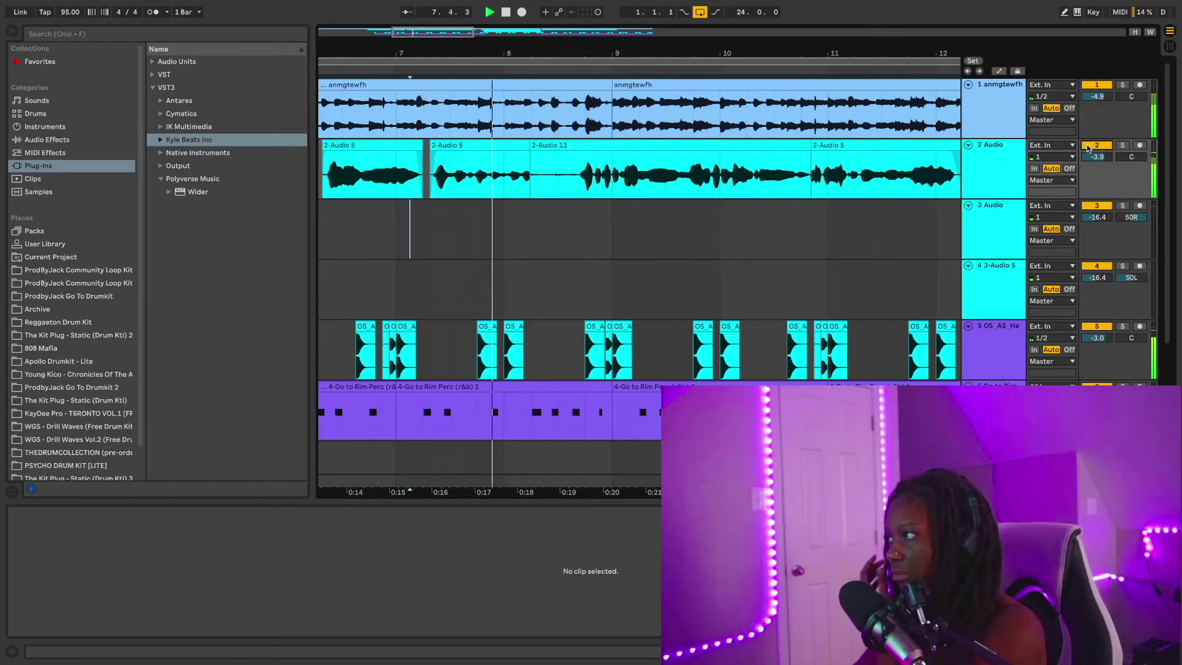
Step: Trim the start of the 2-Audio 13 take to about 8.3.2 and fade it in
drag(556, 51, 557, 111)
key(space)
key(space)
drag(609, 145, 595, 153)
click(447, 146)
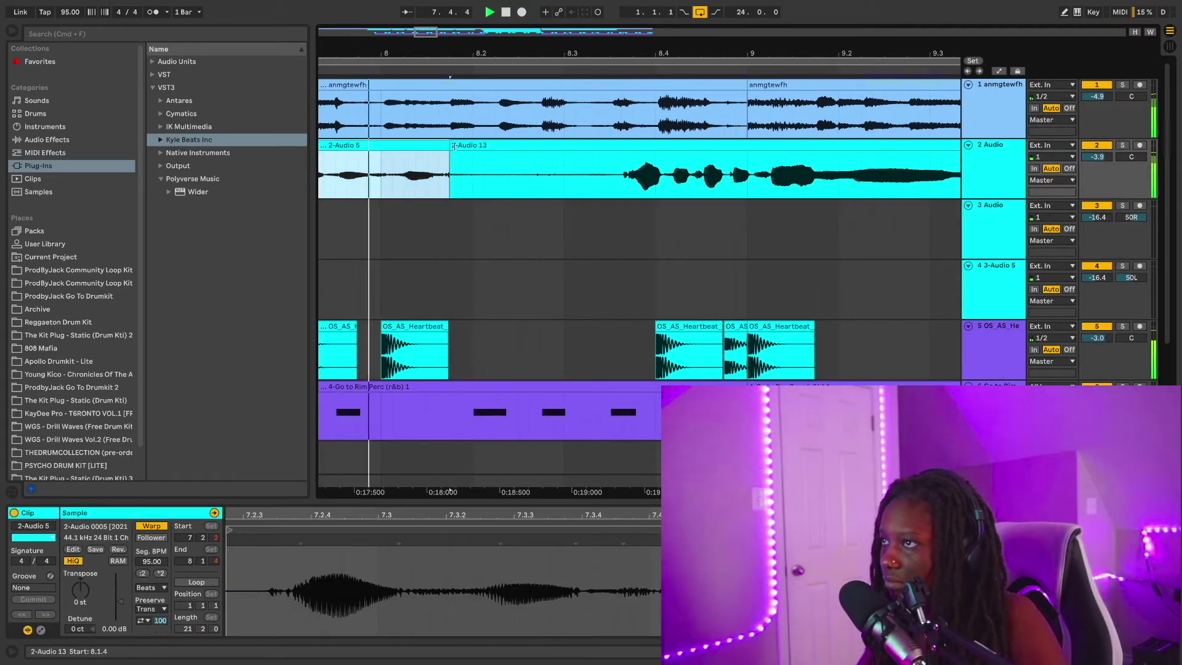
drag(453, 147, 600, 148)
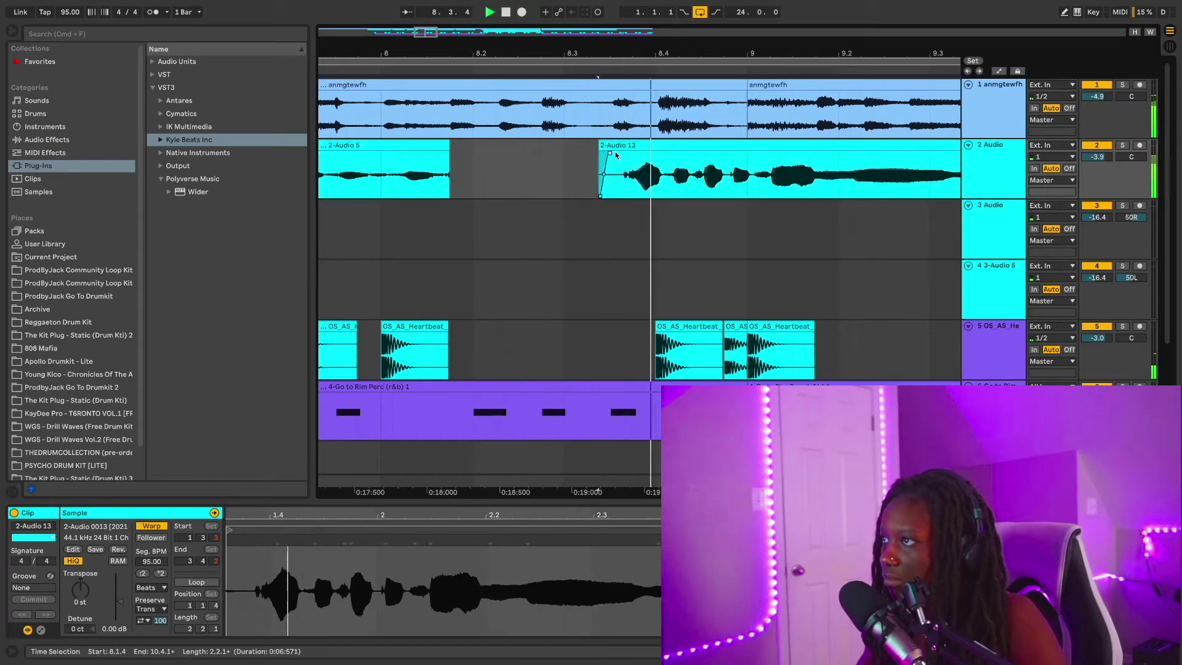
drag(564, 57, 601, 53)
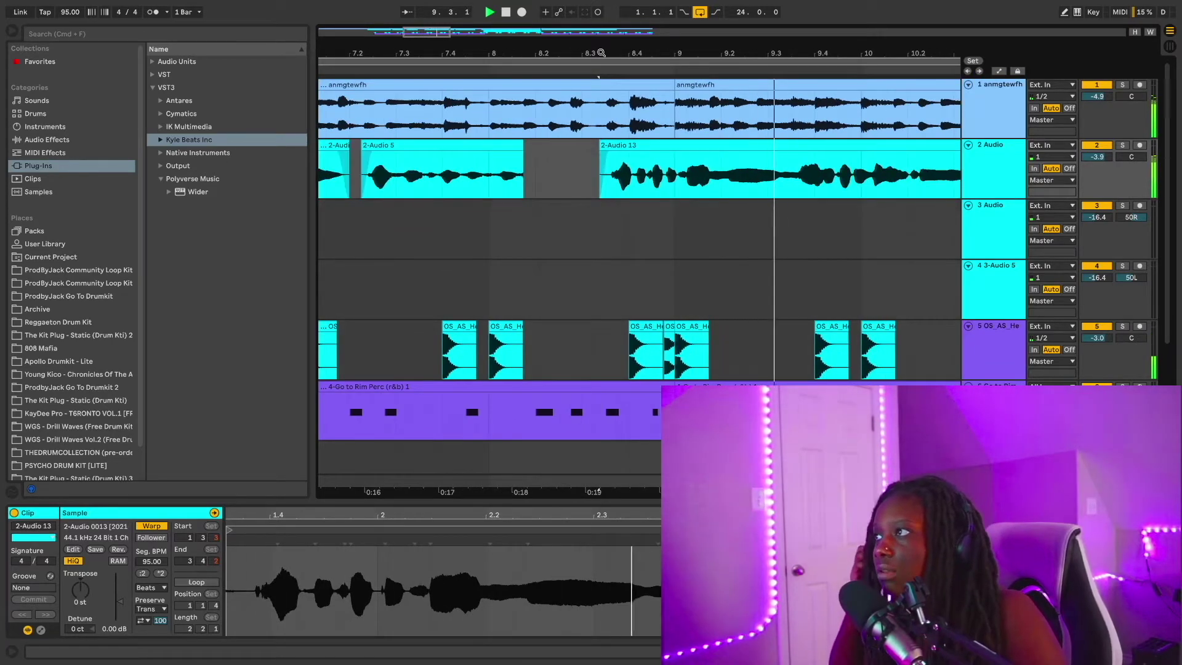
Step: Extend the following 2-Audio 5 clip back to meet the 2-Audio 13 take and crossfade the two around 10.3.3
drag(602, 53, 637, 76)
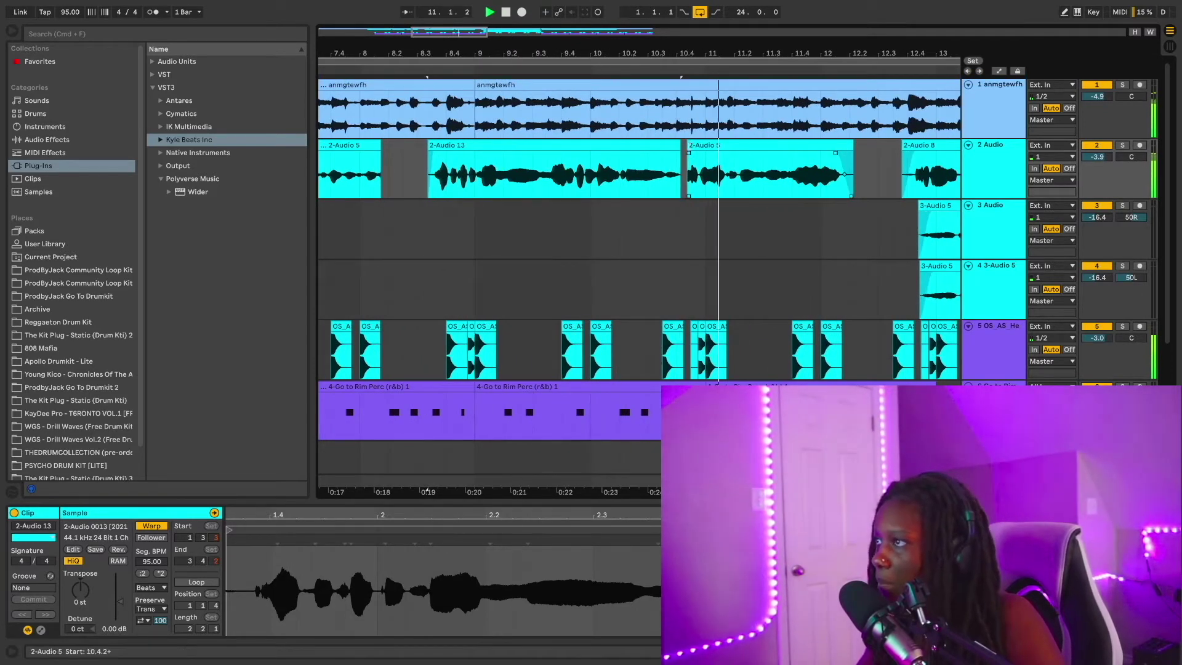
click(675, 155)
mouse_move(675, 155)
mouse_down()
mouse_move(646, 156)
mouse_move(662, 155)
mouse_up()
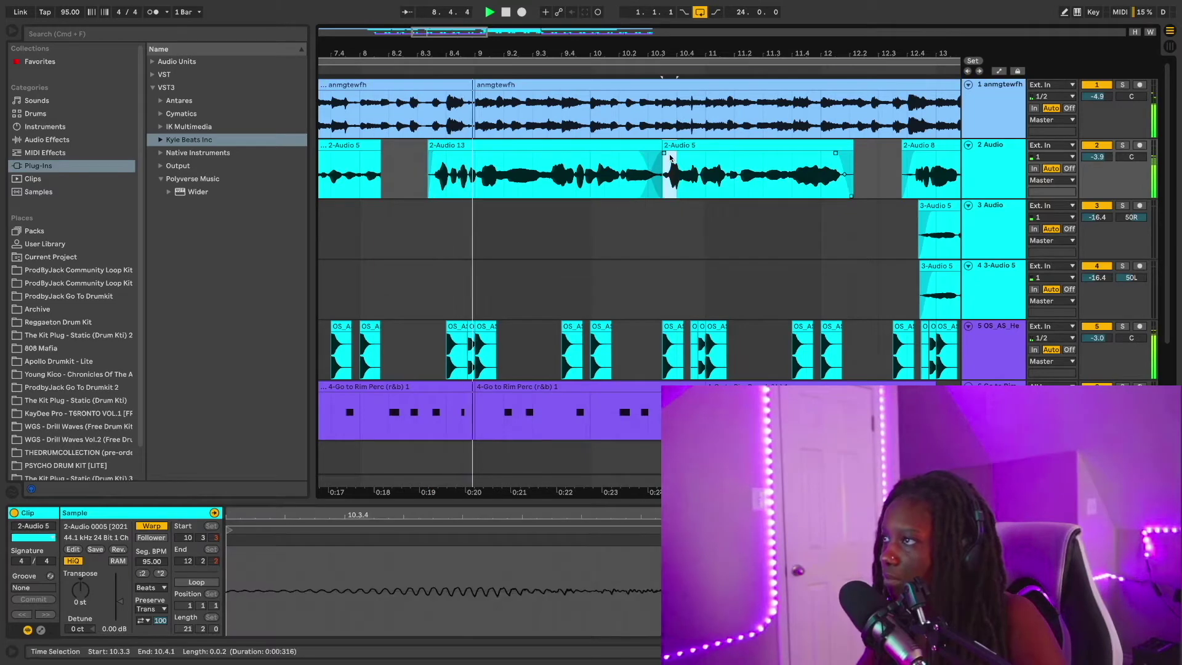
drag(665, 156, 675, 156)
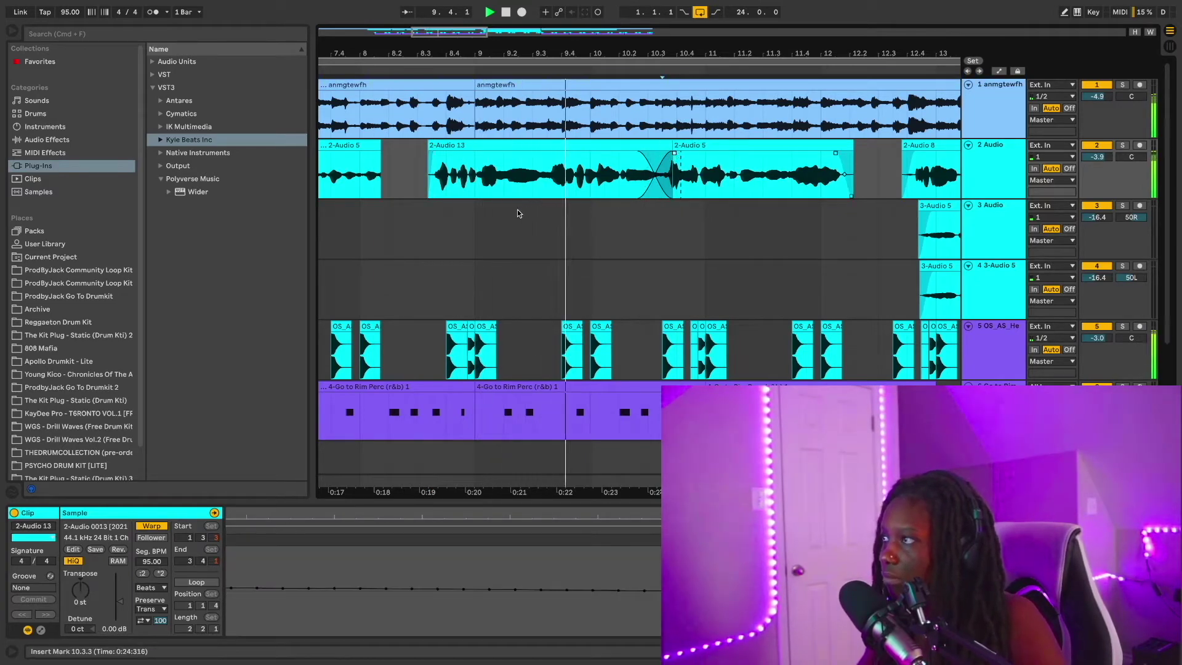
drag(681, 53, 681, 41)
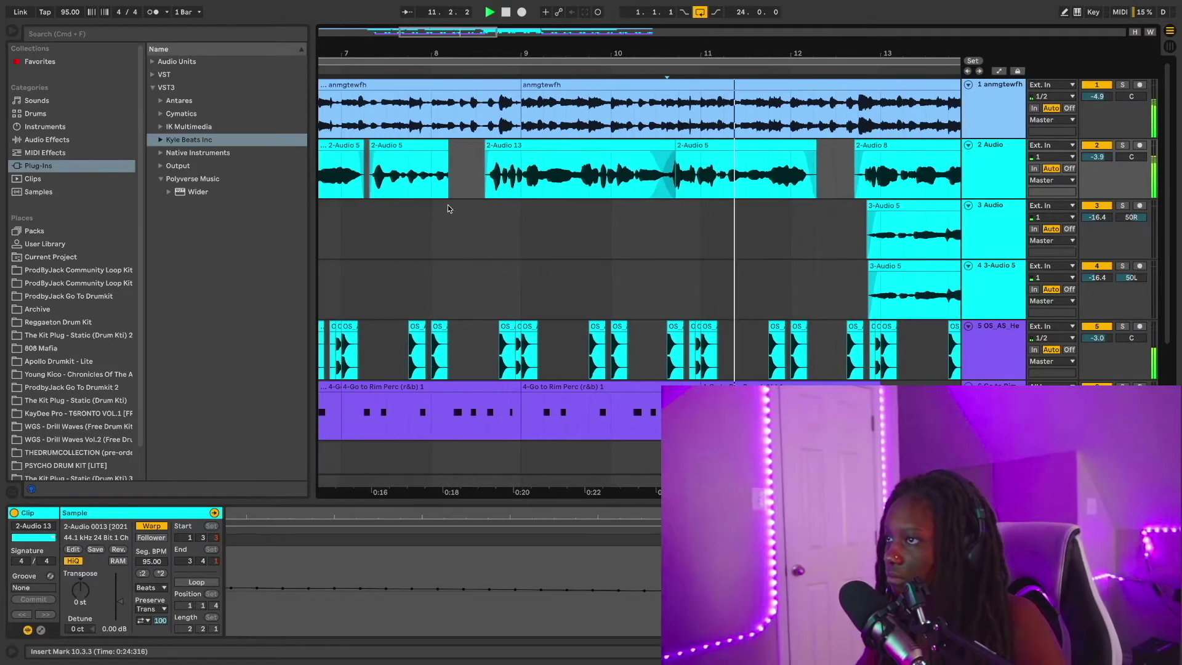
Step: Play from bar 8, deactivate and arm the 3 Audio track, and record a backing vocal take from about 9.1
click(435, 213)
key(space)
key(space)
click(1089, 206)
click(1139, 206)
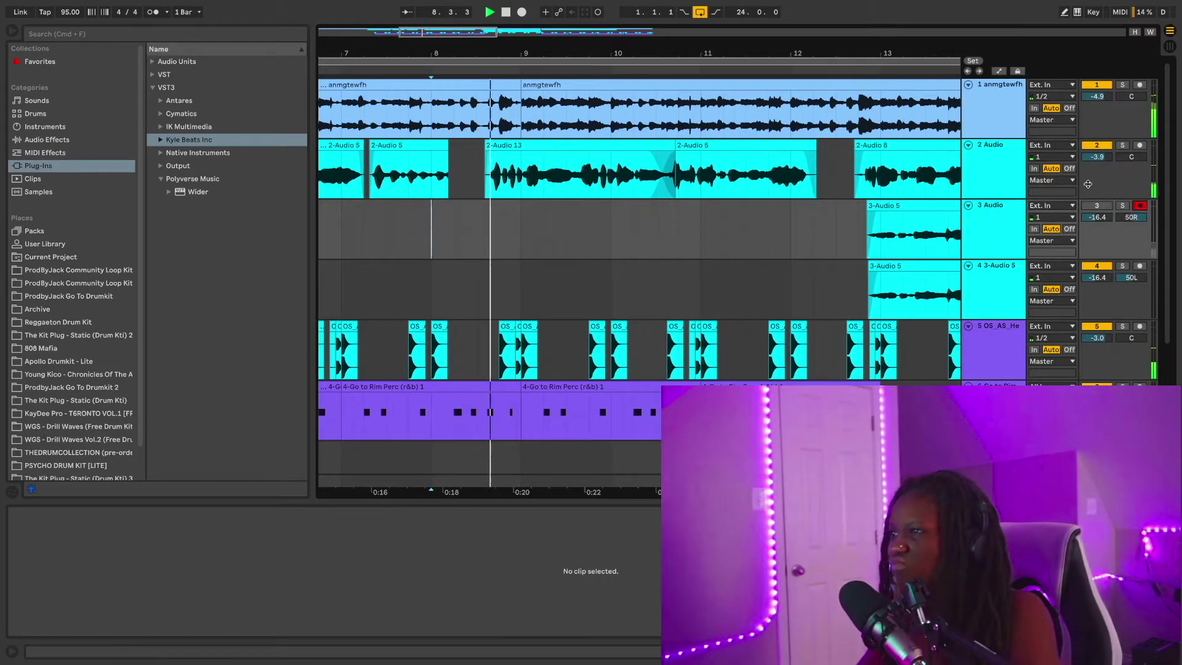
click(523, 15)
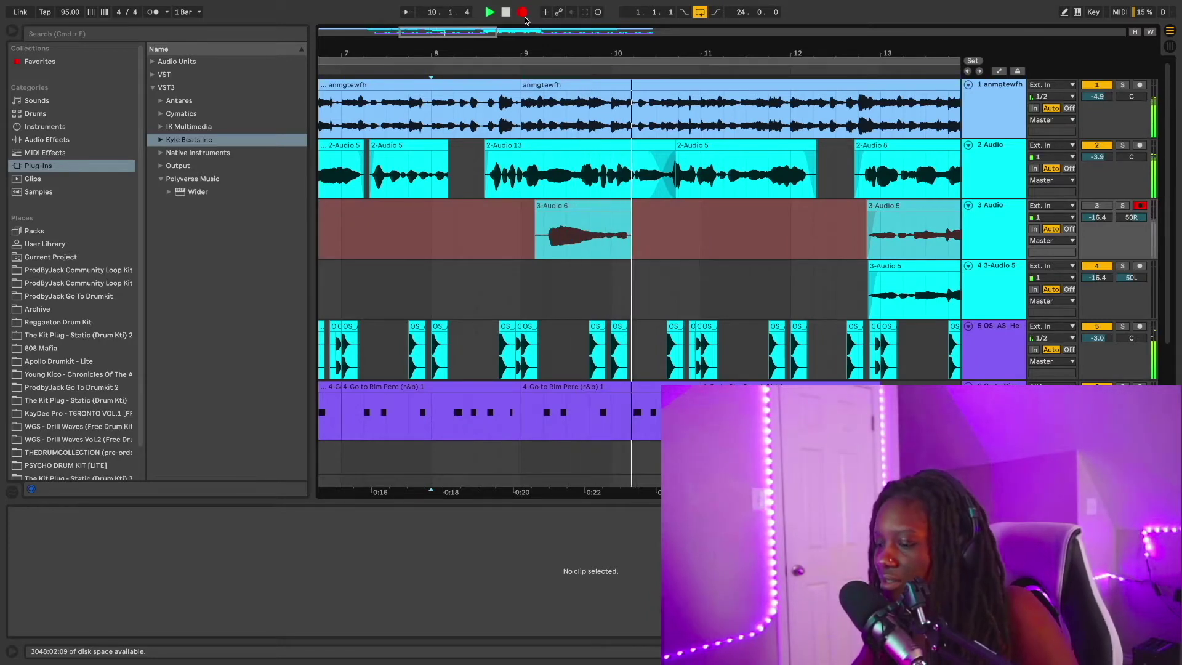
key(space)
key(space)
Step: Re-record the backing vocal on the 3 Audio track over the earlier take, continuing to about bar 11
click(524, 15)
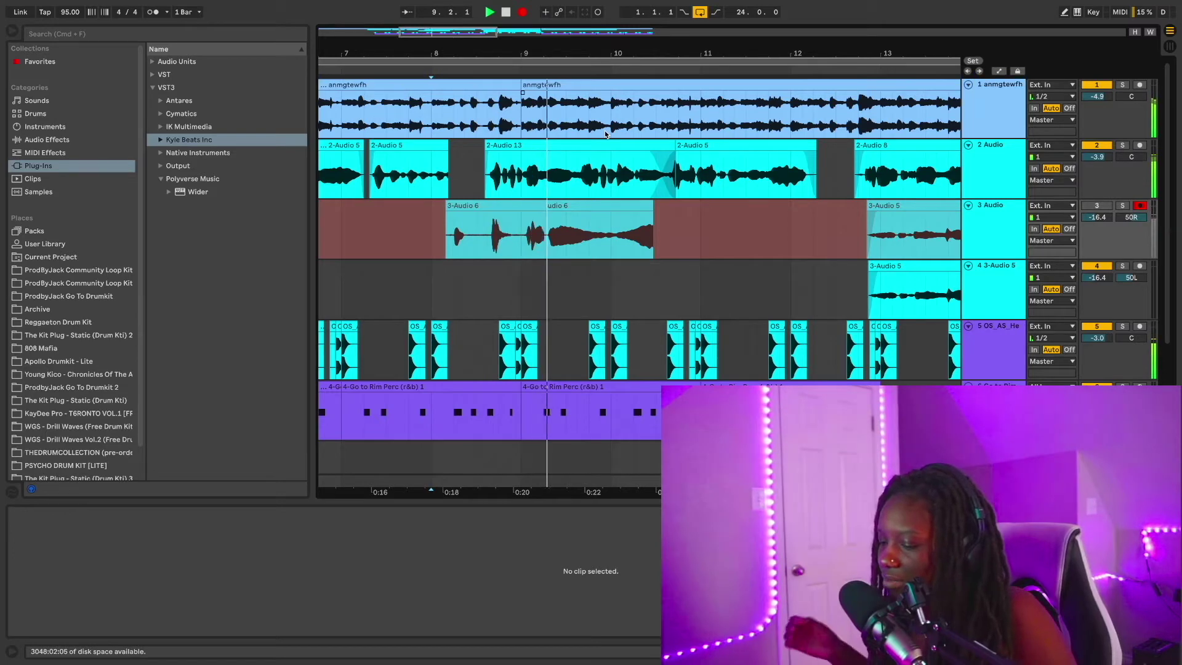
key(F9)
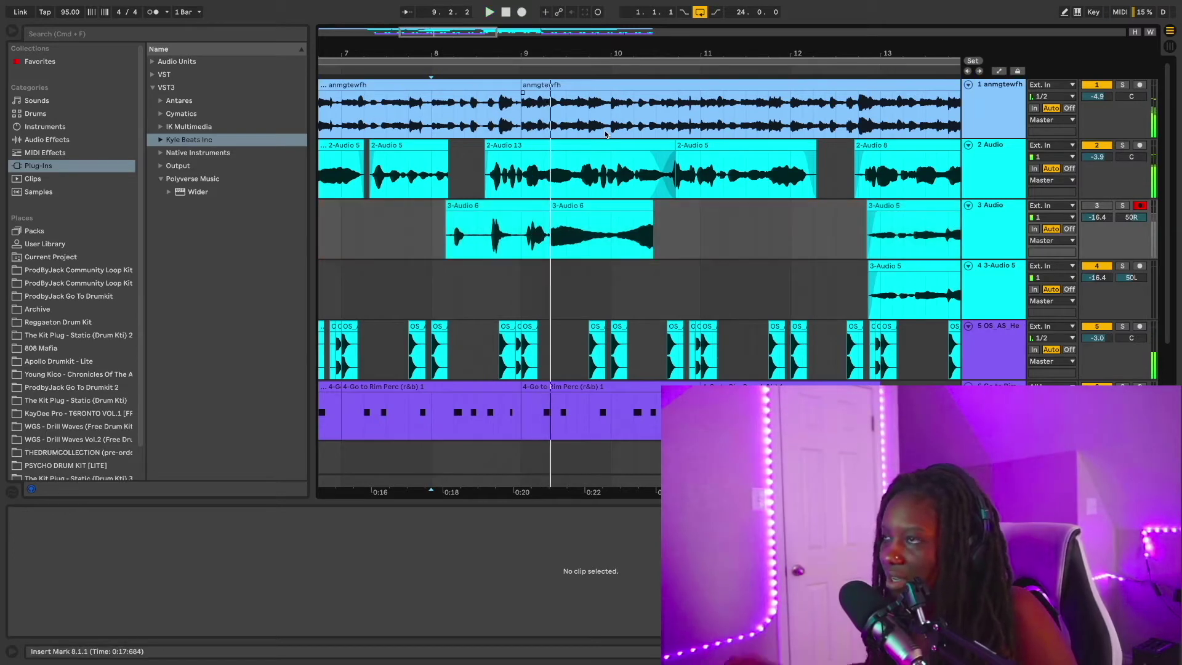
click(521, 12)
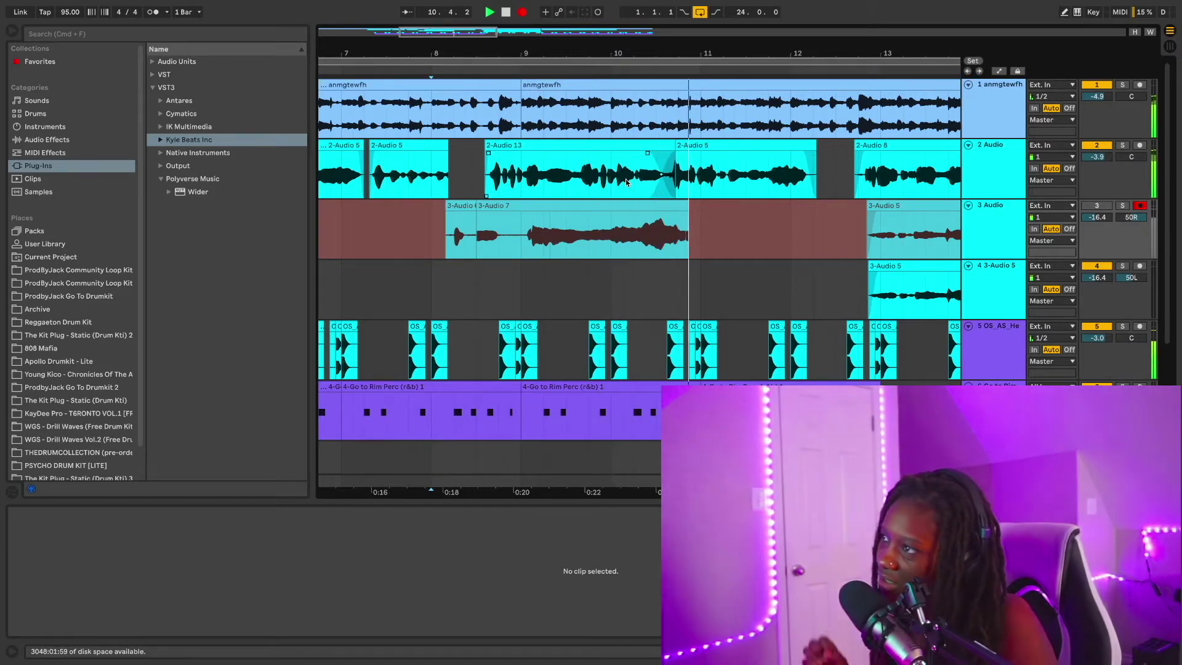
key(space)
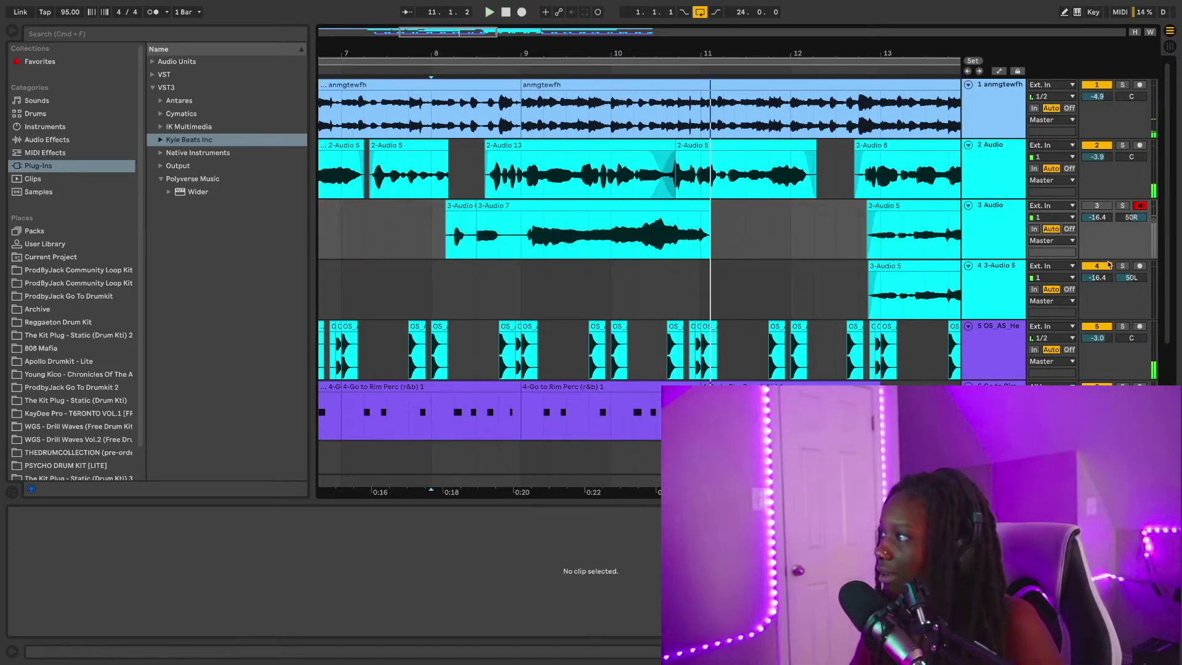
Step: Play from bar 8, deactivate and arm the 4 3-Audio 5 track, and record a second backing vocal from about 8.3
key(space)
click(1138, 267)
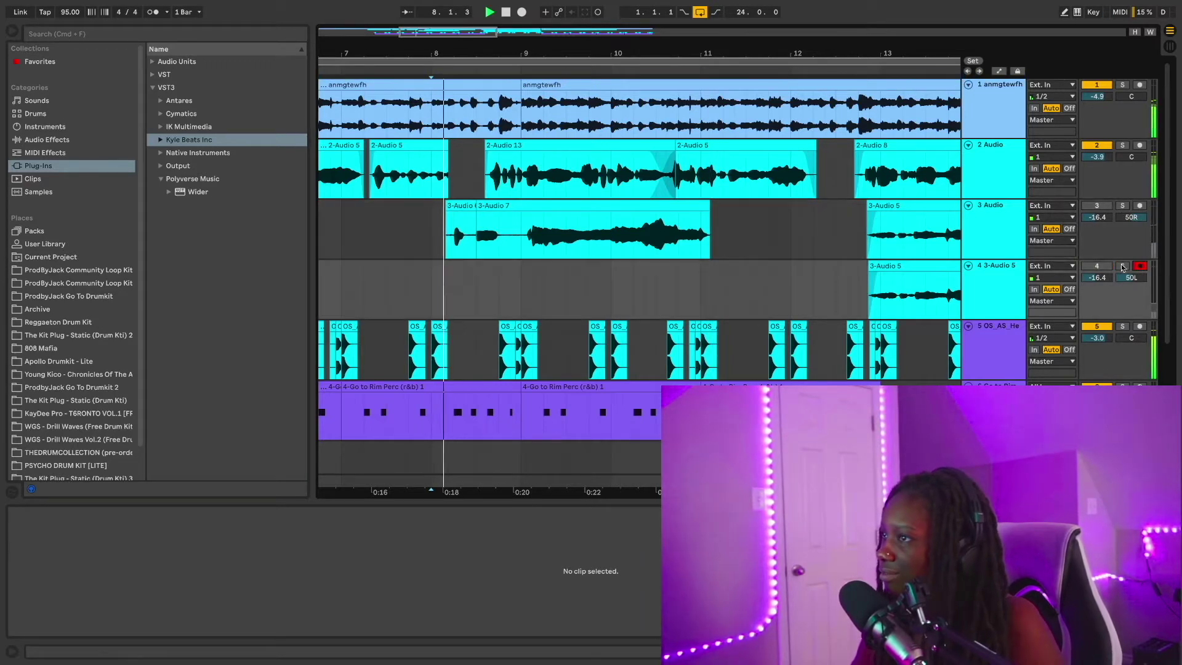
click(522, 12)
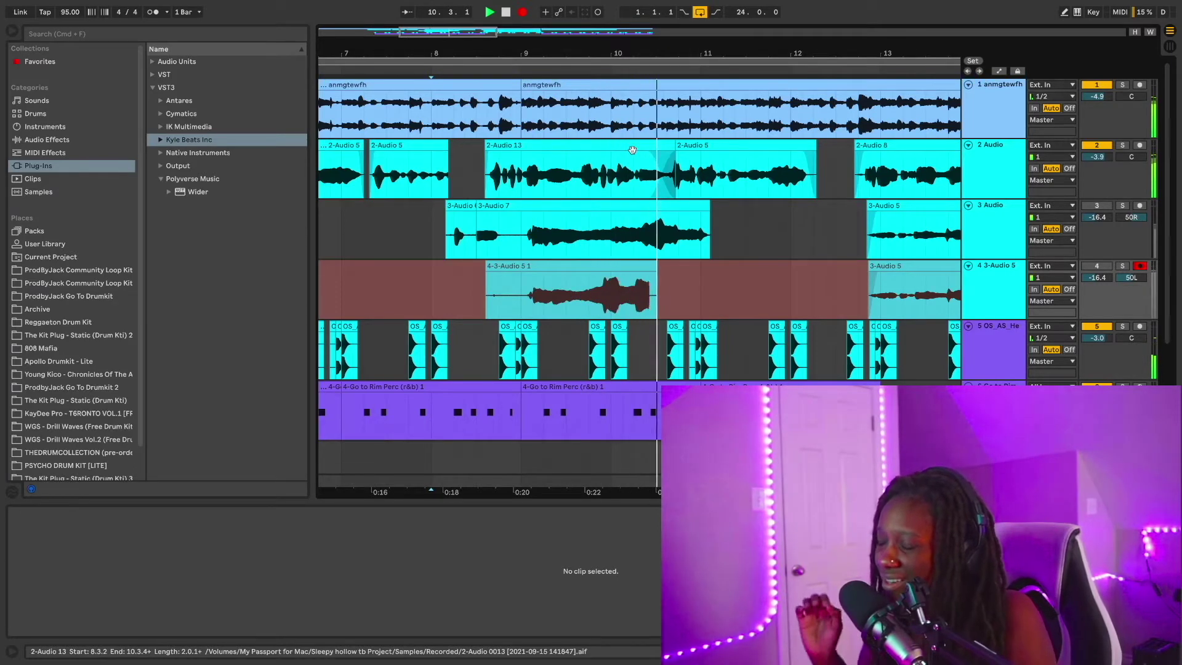
key(space)
key(space)
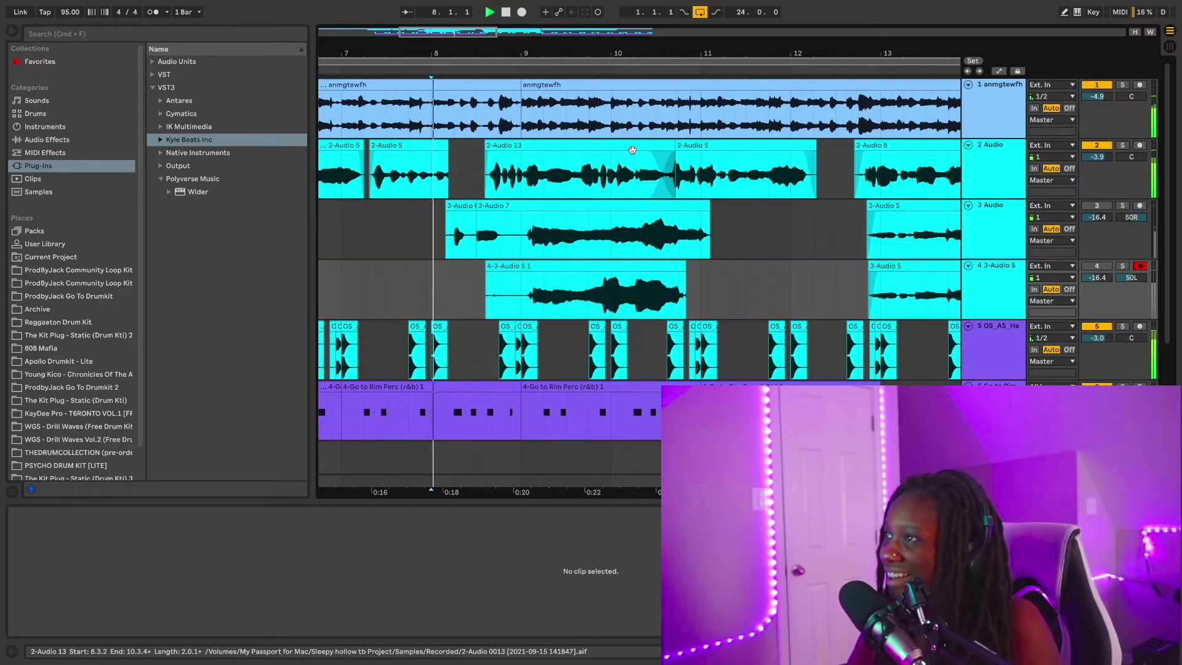
Step: Re-record the backing vocal on the 4 3-Audio 5 track from about 8.2 to bar 11
click(520, 12)
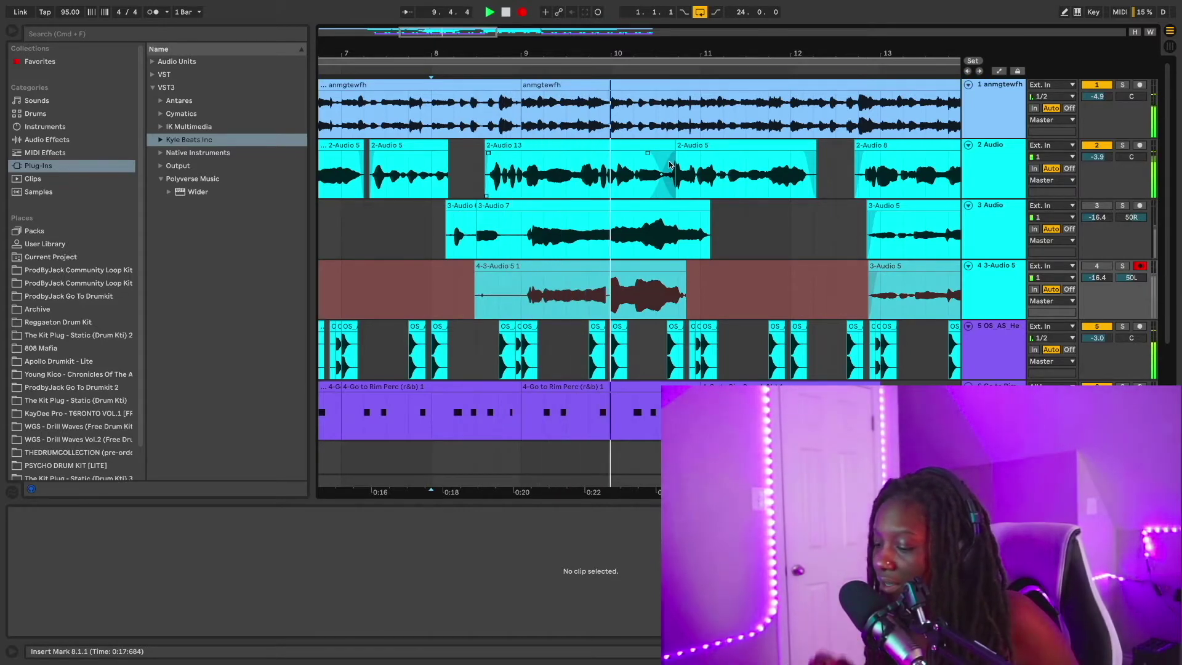
key(F9)
key(F9)
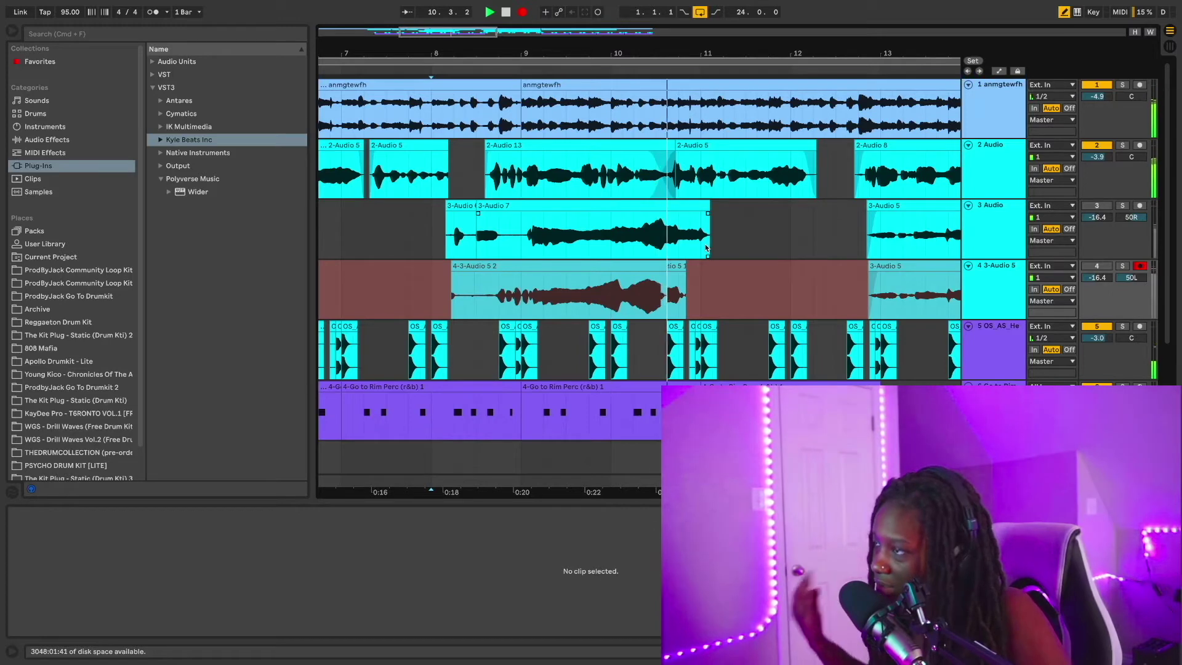
key(space)
Step: Play back from bar 8 with the 4 3-Audio 5 track disarmed and both backing tracks reactivated
key(space)
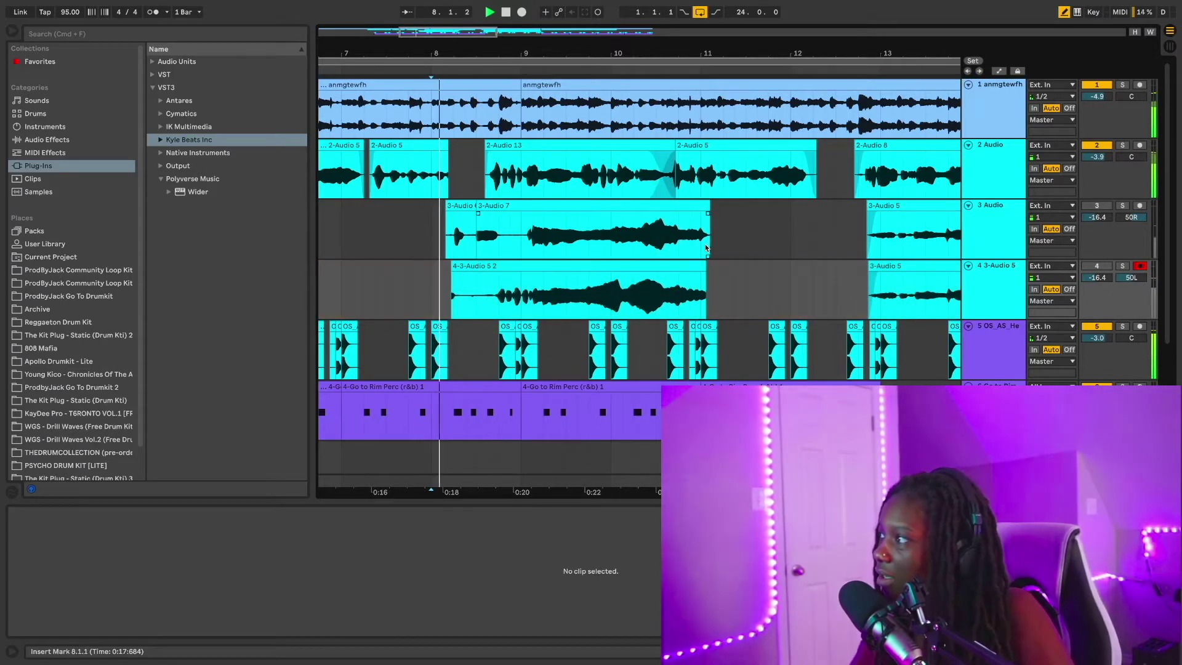
click(1140, 266)
click(1096, 266)
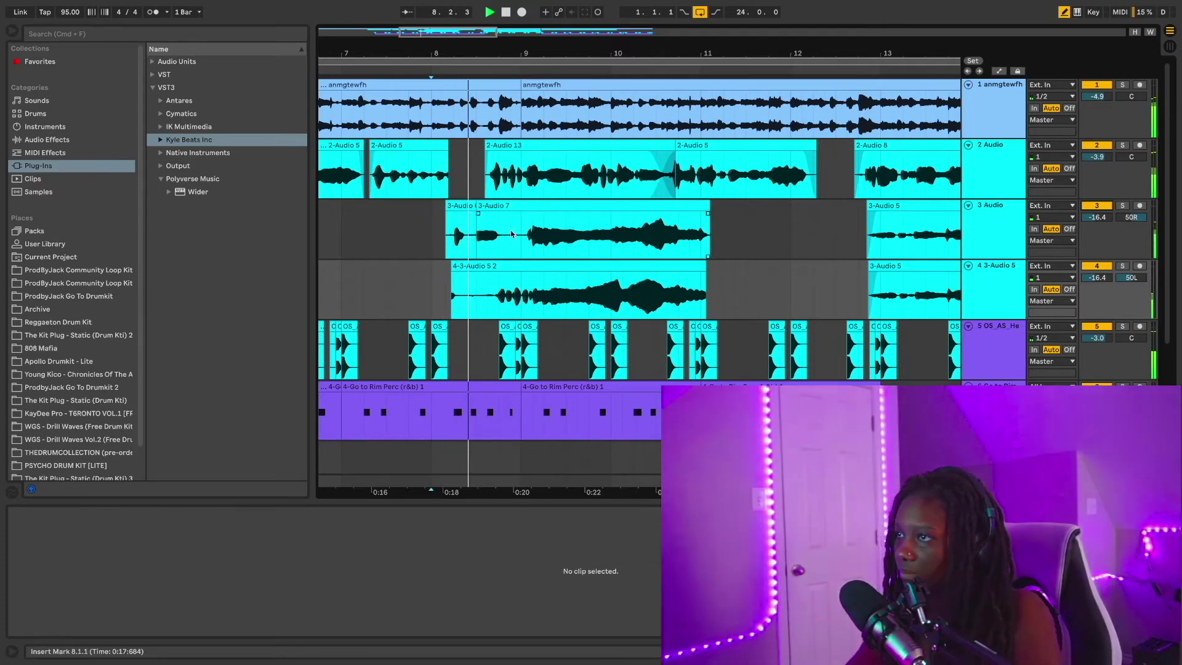
Step: Delete the backing vocals on tracks 3 and 4 from 7.4.1 to 8.4.3, then extend both clip starts back to about 8.4.2
drag(511, 235, 409, 287)
key(Delete)
drag(515, 55, 515, 148)
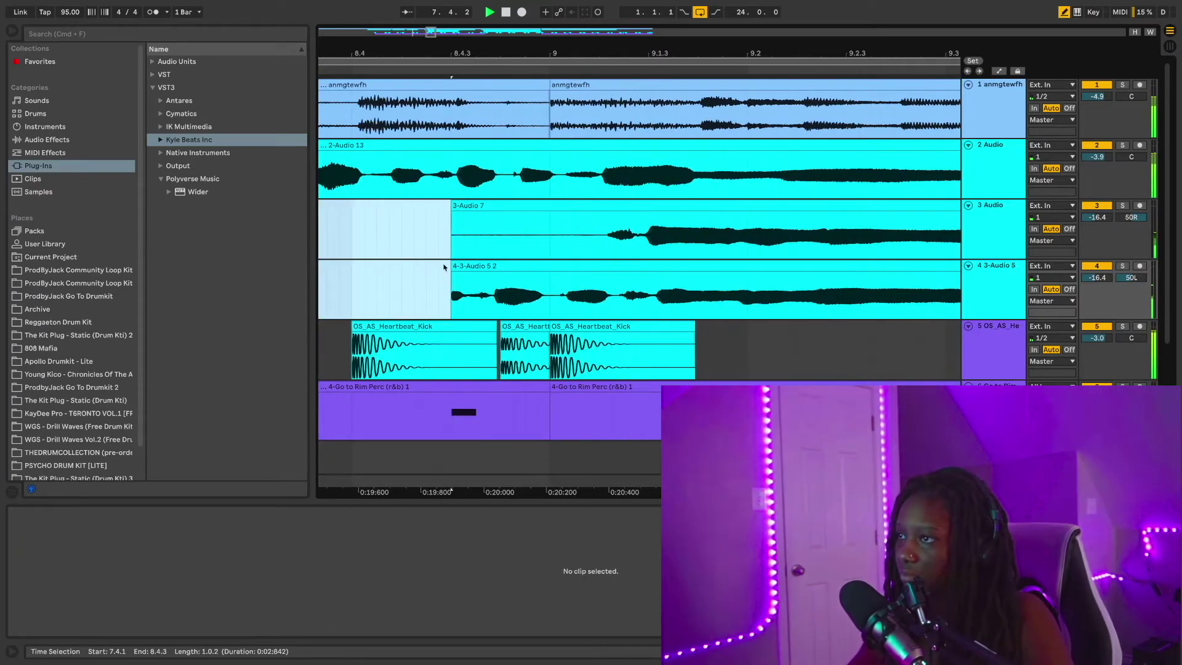
drag(452, 267, 438, 266)
drag(514, 207, 461, 220)
drag(560, 268, 522, 275)
Step: Delete both backing vocals between 8.4.1 and 9.1.1 and fade in the remaining clips at bar 9
drag(555, 55, 555, 123)
drag(630, 207, 650, 210)
drag(666, 55, 666, 6)
drag(624, 231, 438, 271)
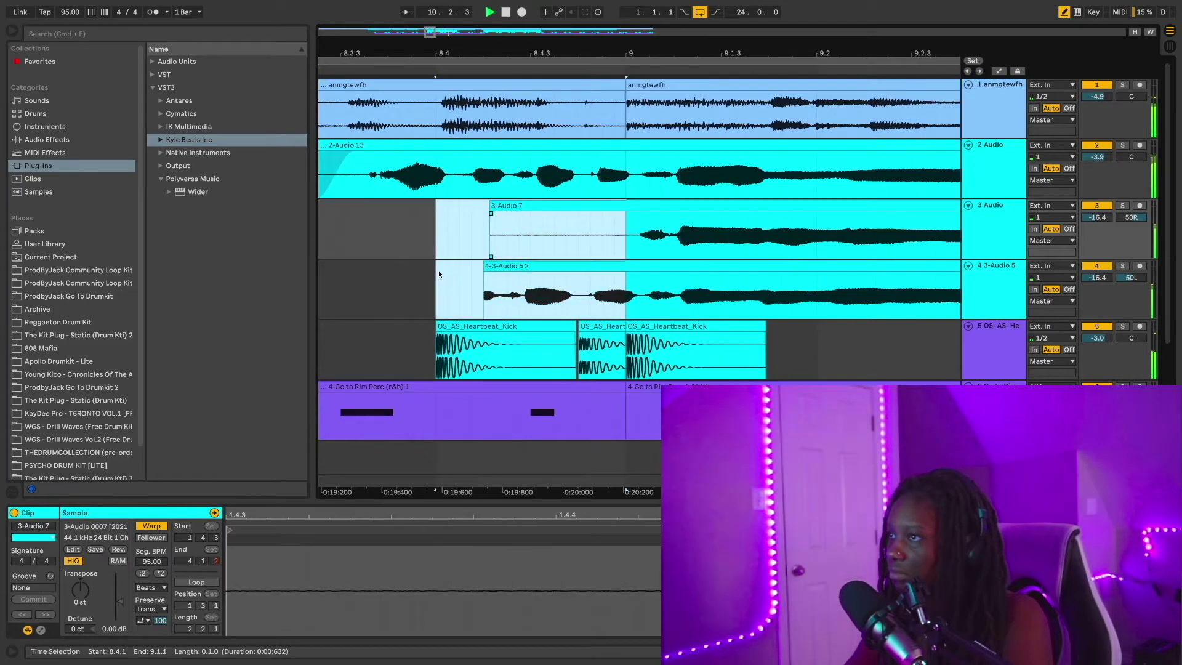
key(Delete)
click(471, 271)
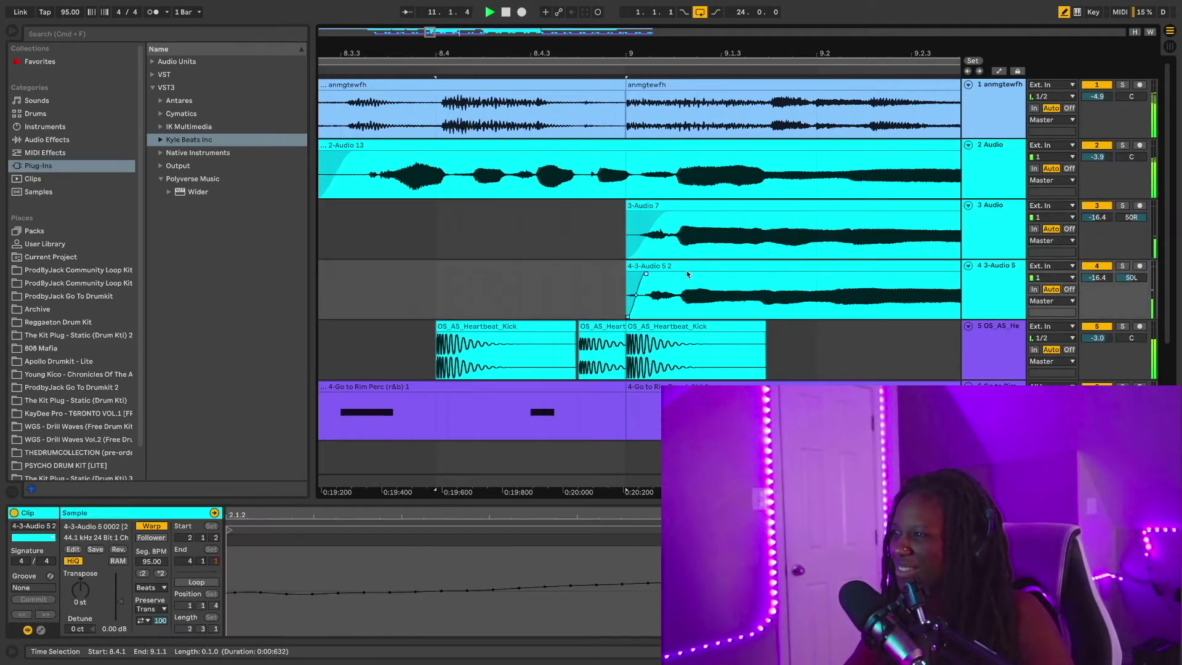
Step: Fade out the ends of the 3-Audio 7 and 4-3-Audio 5 2 clips from about 10.4 to bar 11
drag(699, 55, 695, 8)
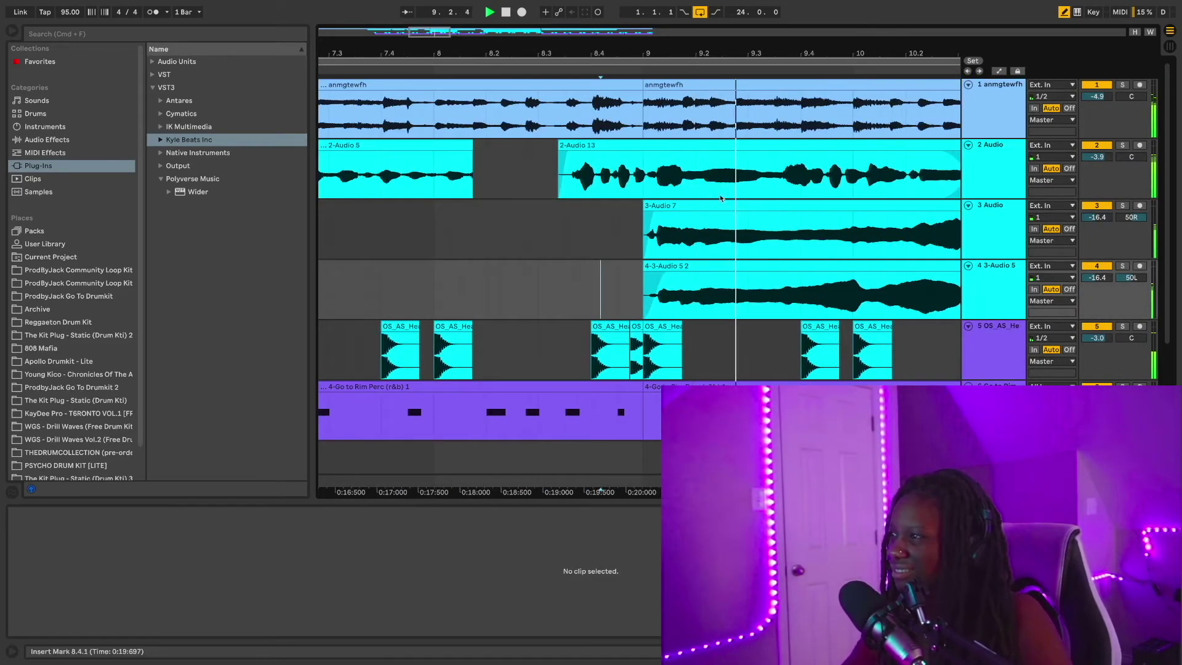
scroll(808, 215, right, 5)
drag(809, 215, 727, 235)
drag(801, 273, 744, 289)
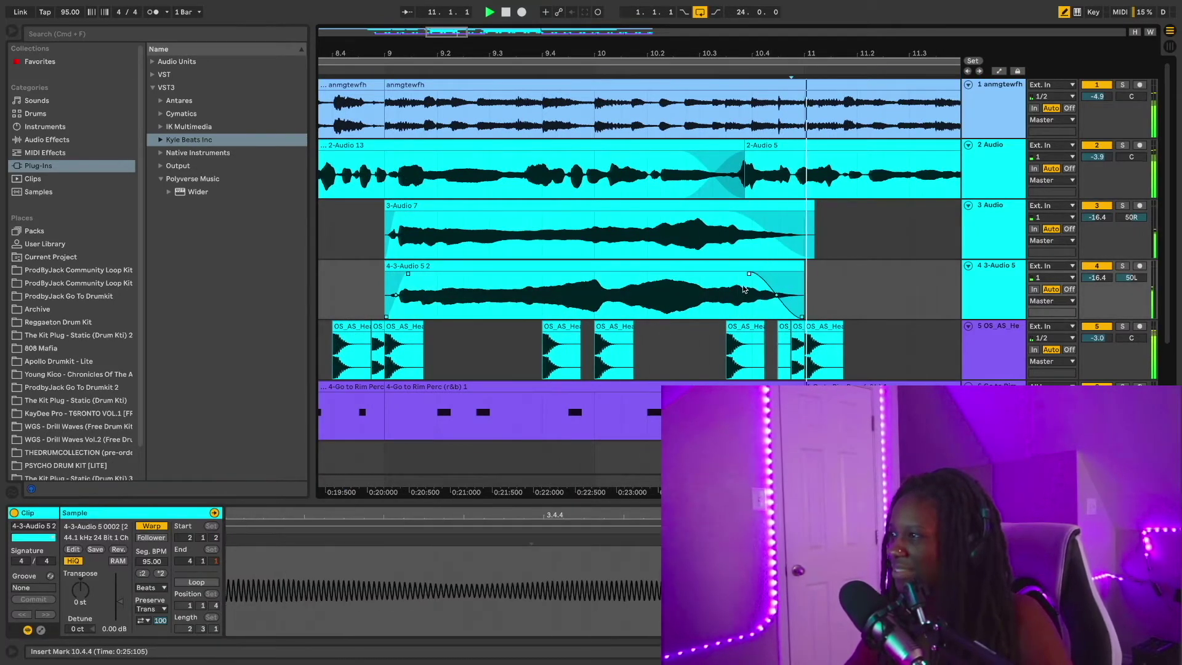
Step: Lower the clip gain of the 3-Audio 7 and 4-3-Audio 5 2 backing clips to -6.20 dB while playing back from about 8.4
drag(368, 243, 830, 295)
key(space)
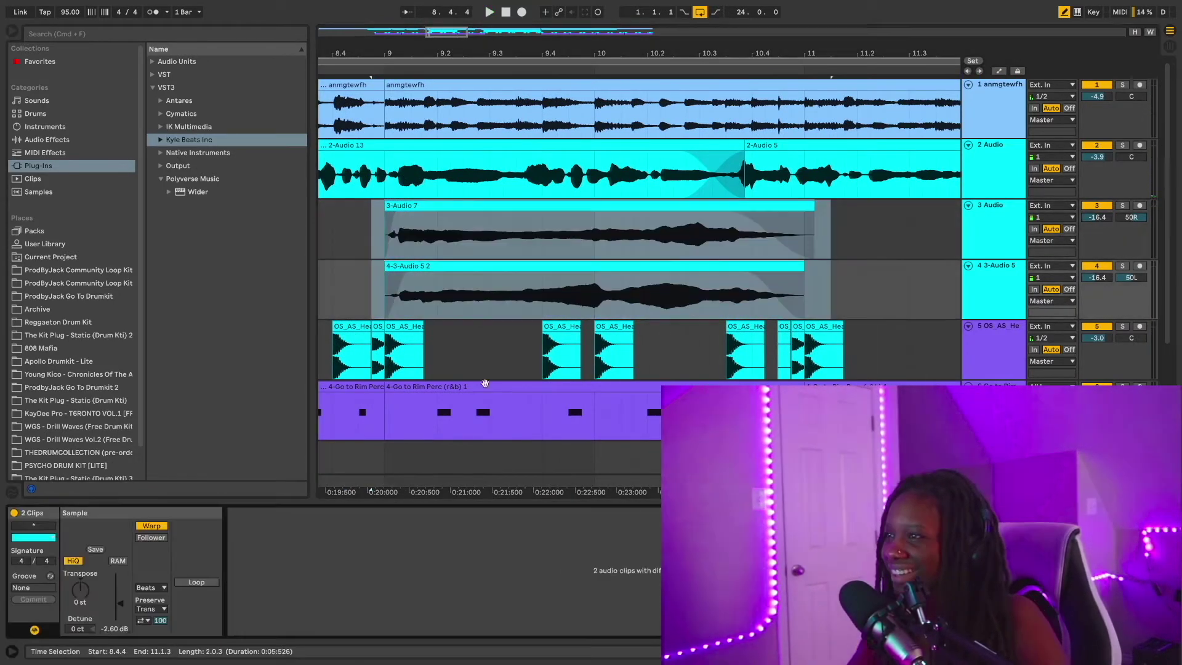
click(345, 243)
key(space)
drag(627, 56, 628, 44)
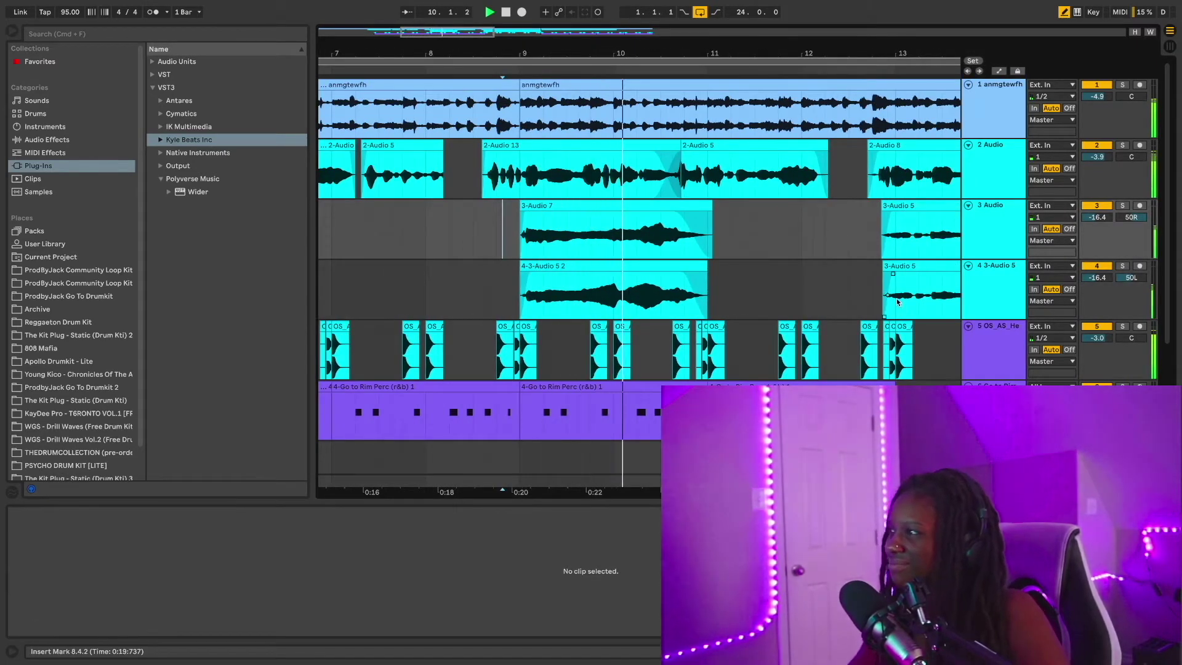
drag(690, 49, 690, 42)
drag(521, 222, 752, 277)
drag(119, 608, 119, 605)
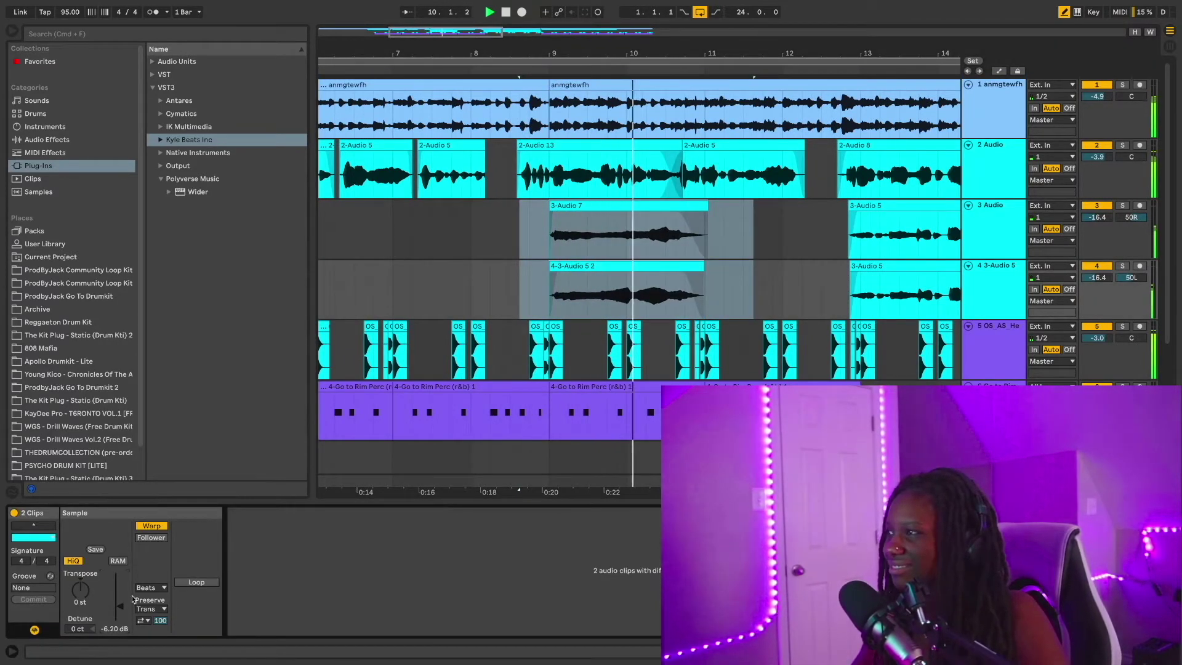
click(518, 223)
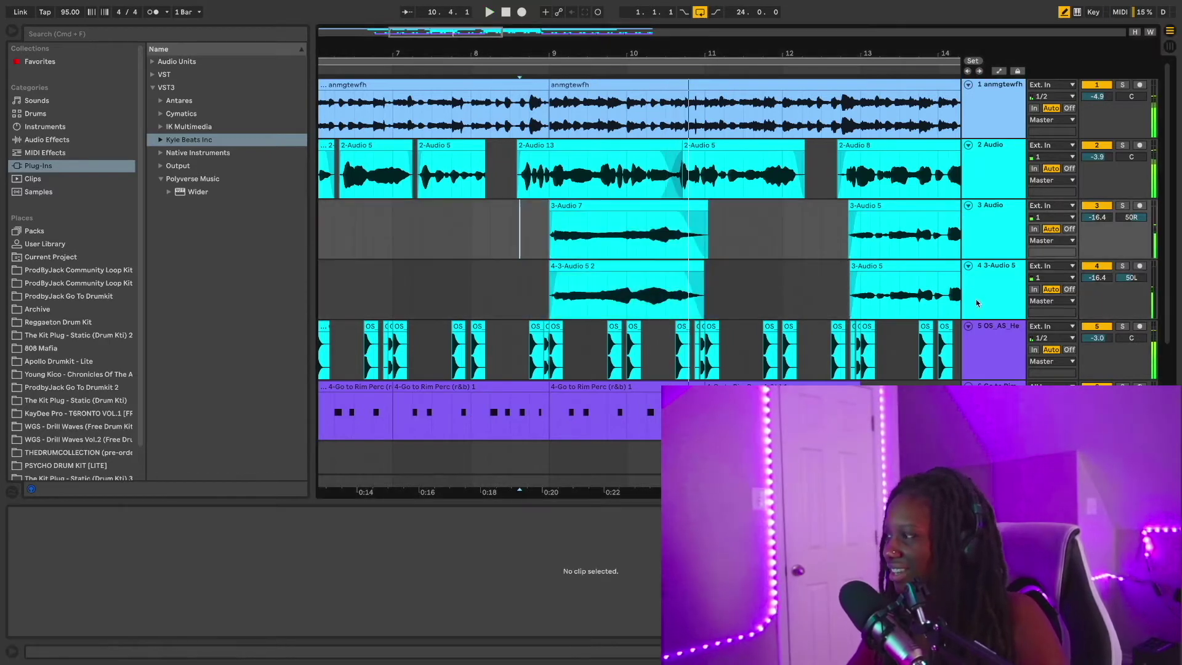
Step: Duplicate the 4 3-Audio 5 track, delete the copy's backing clip at bars 9 to 11, and duplicate that emptied track
click(977, 303)
key(space)
key(super+d)
drag(743, 354, 529, 353)
key(BackSpace)
click(997, 357)
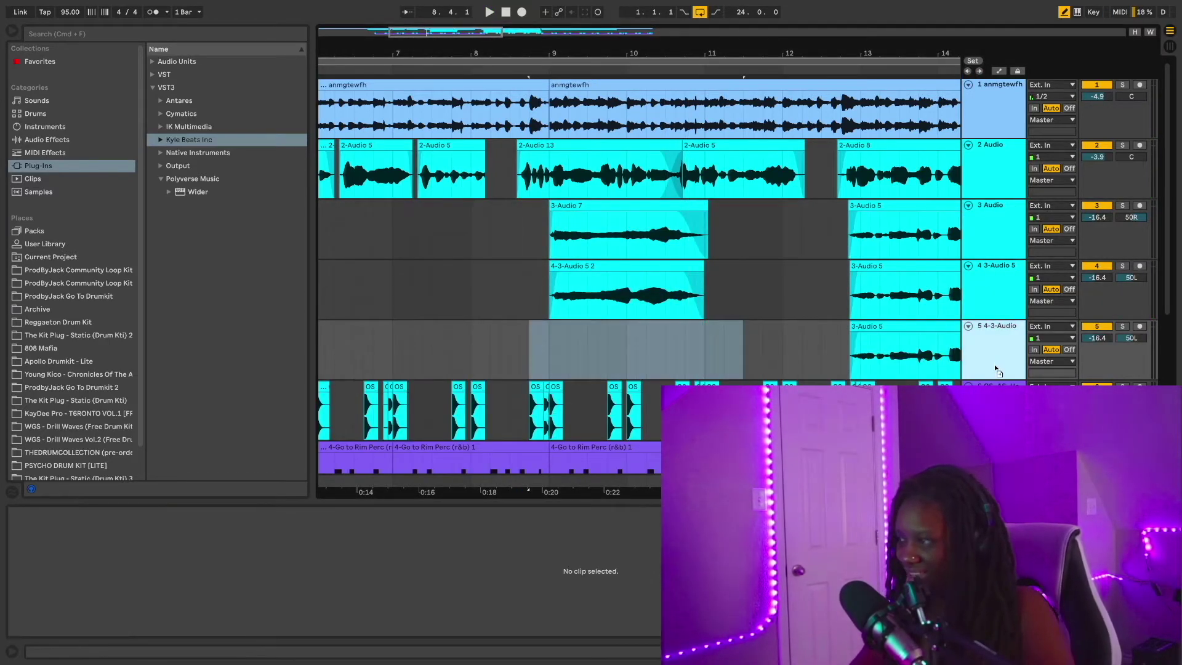
key(super+d)
Step: Deactivate and arm track 5, and record a backing vocal take on it from about 7.3 to just past bar 11
click(510, 355)
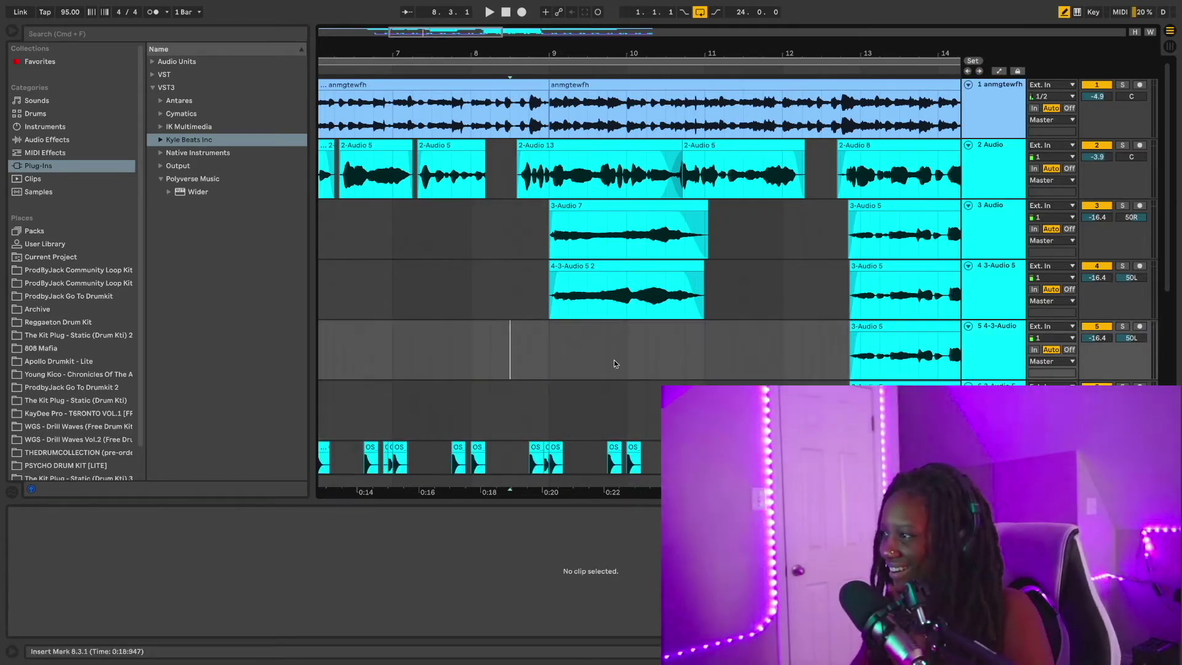
click(1097, 326)
click(1140, 328)
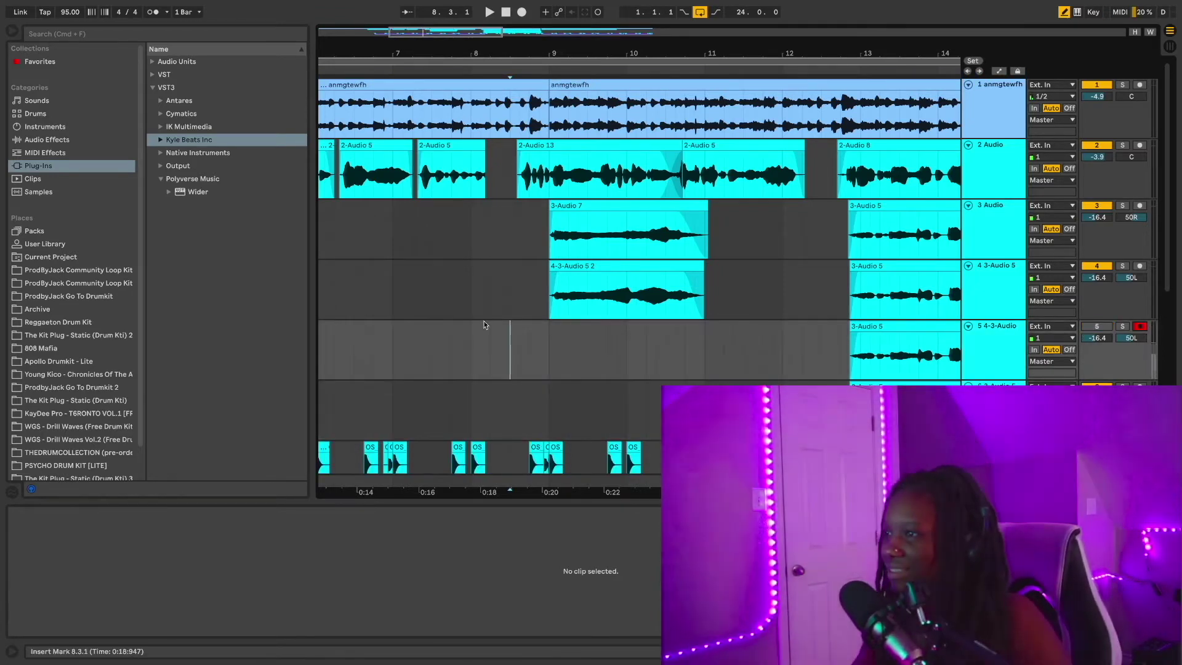
click(422, 338)
key(space)
key(F9)
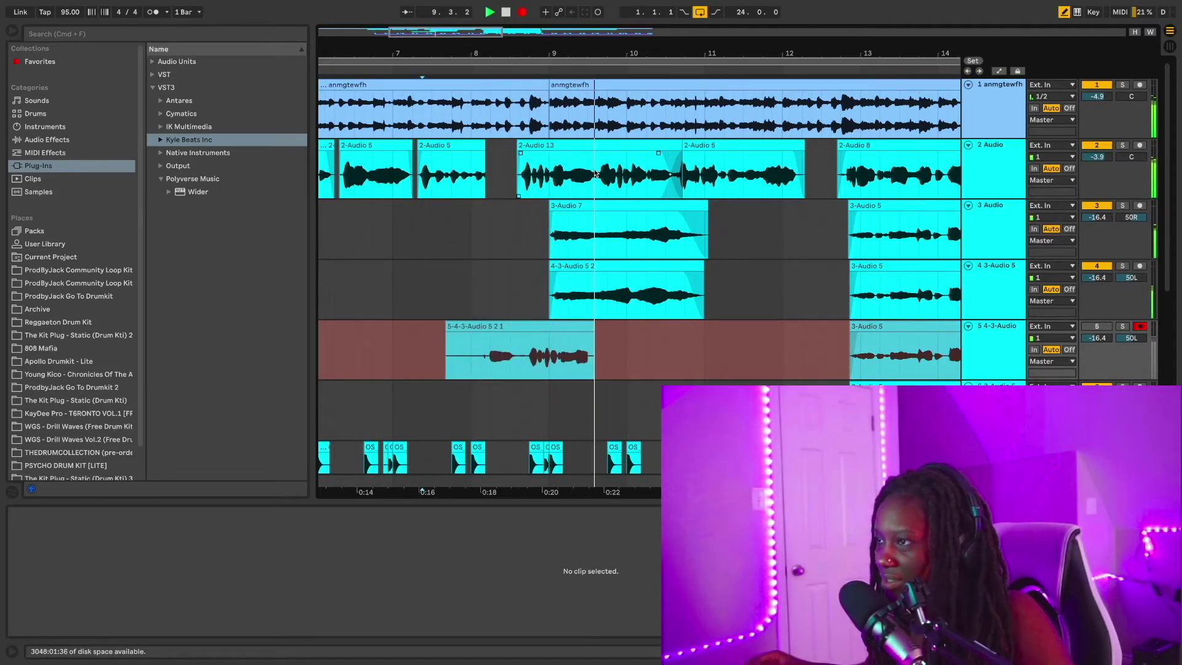
key(space)
click(522, 12)
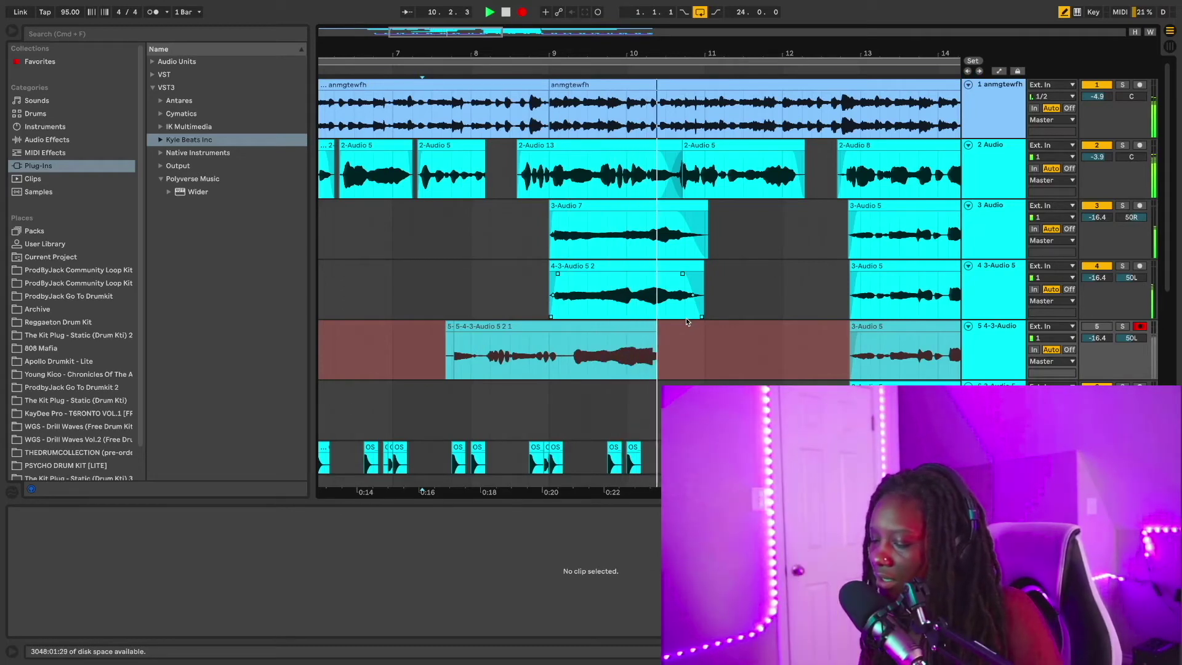
key(space)
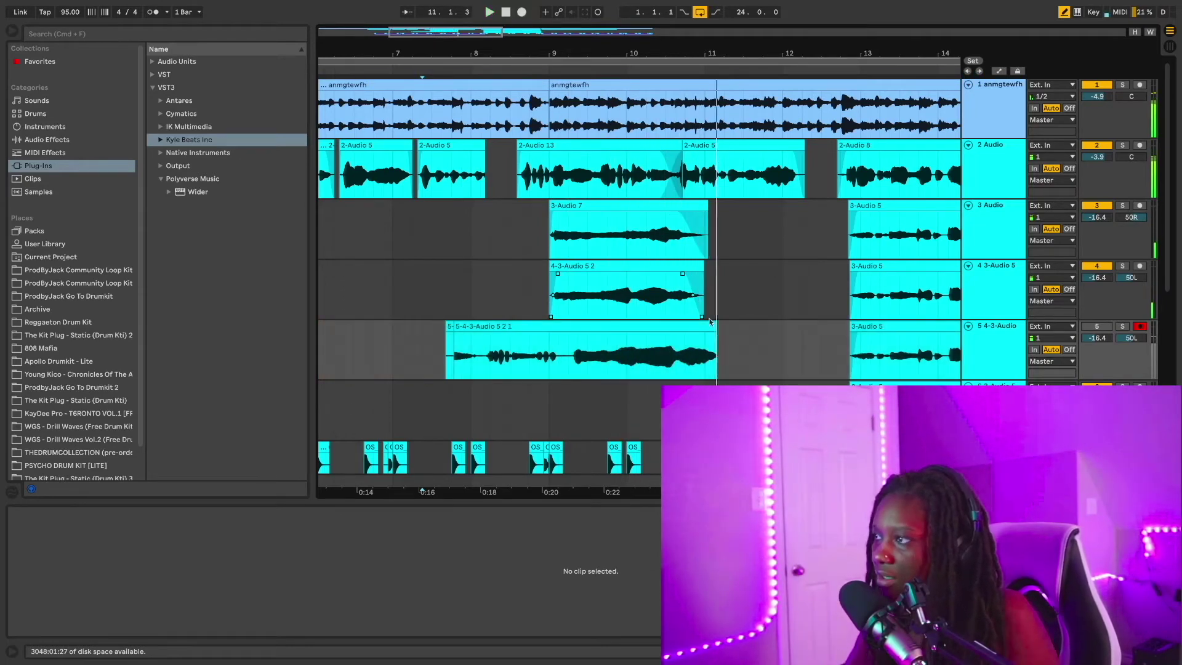
Step: Arm track 6 and record a second backing vocal take on it, starting at about 8.2
key(space)
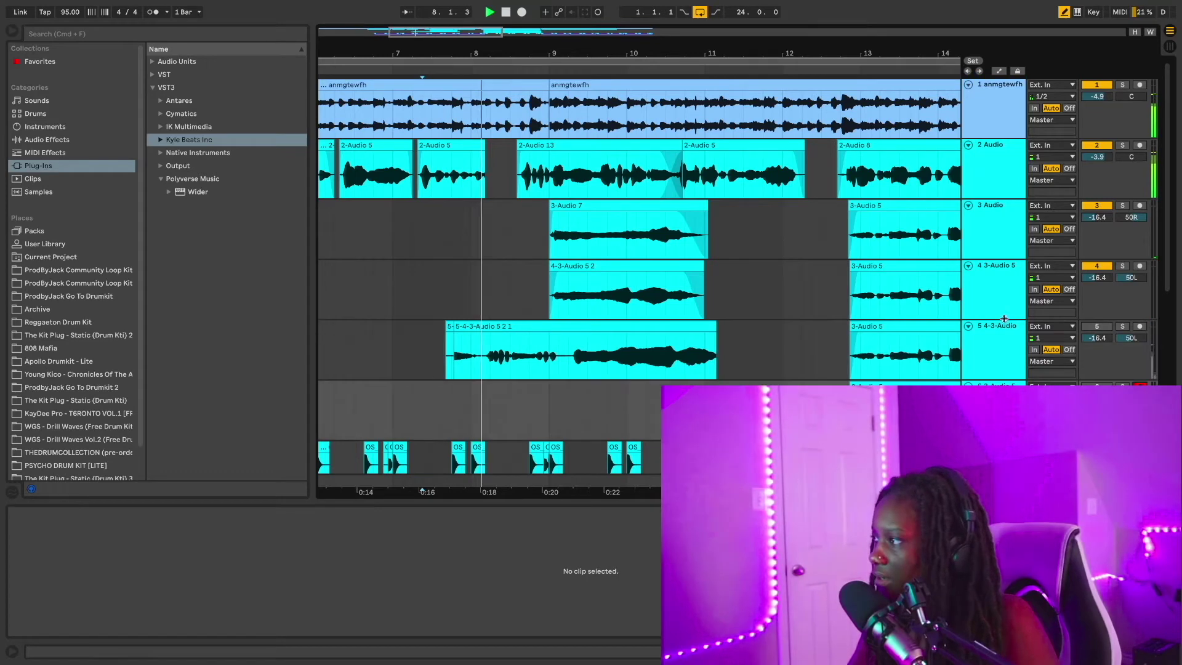
key(F9)
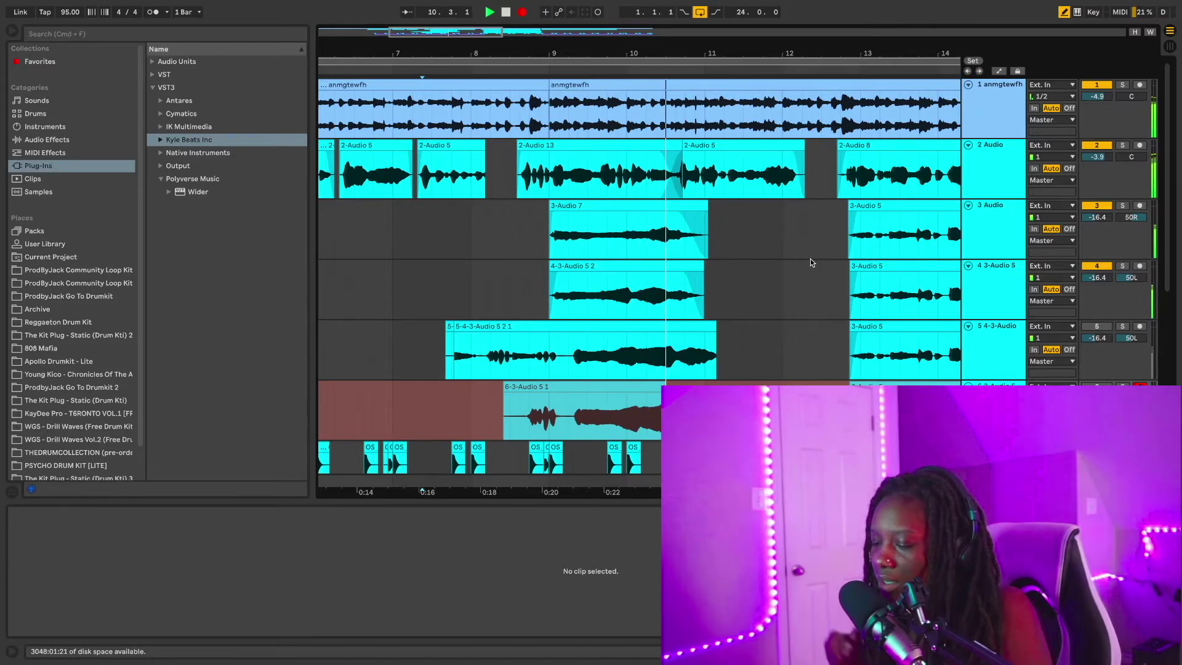
key(space)
key(space)
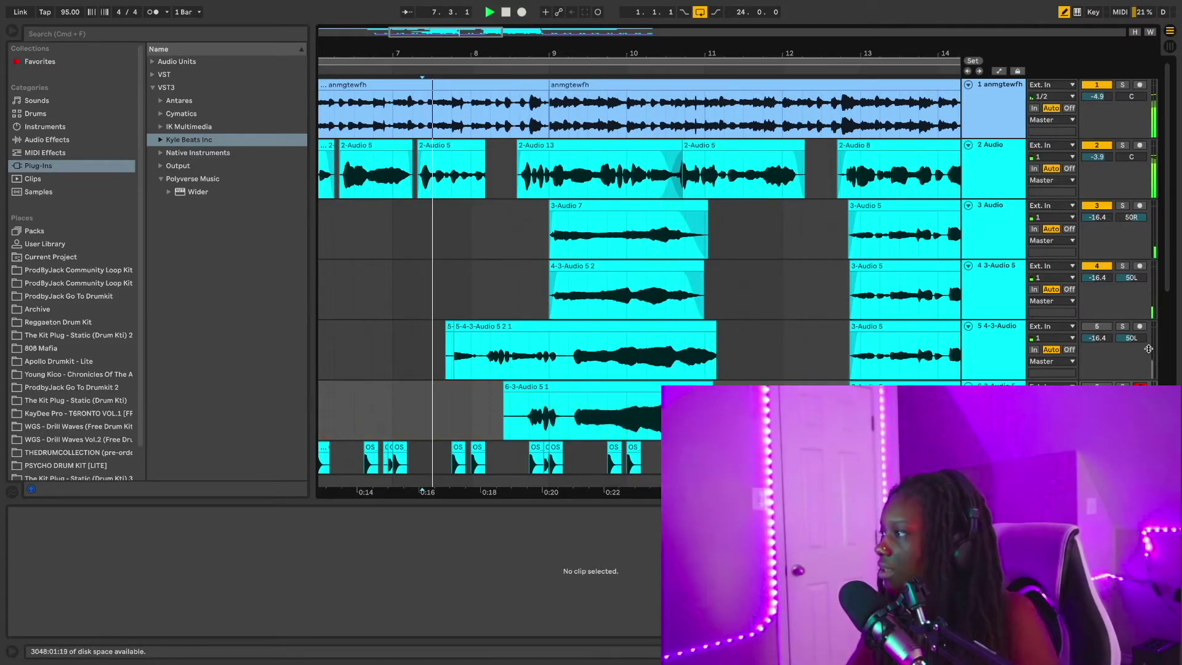
Step: Delete both new backing takes on tracks 5 and 6 from 7.3.1 to 9.2.1 and reactivate track 5
drag(569, 365, 433, 399)
key(Delete)
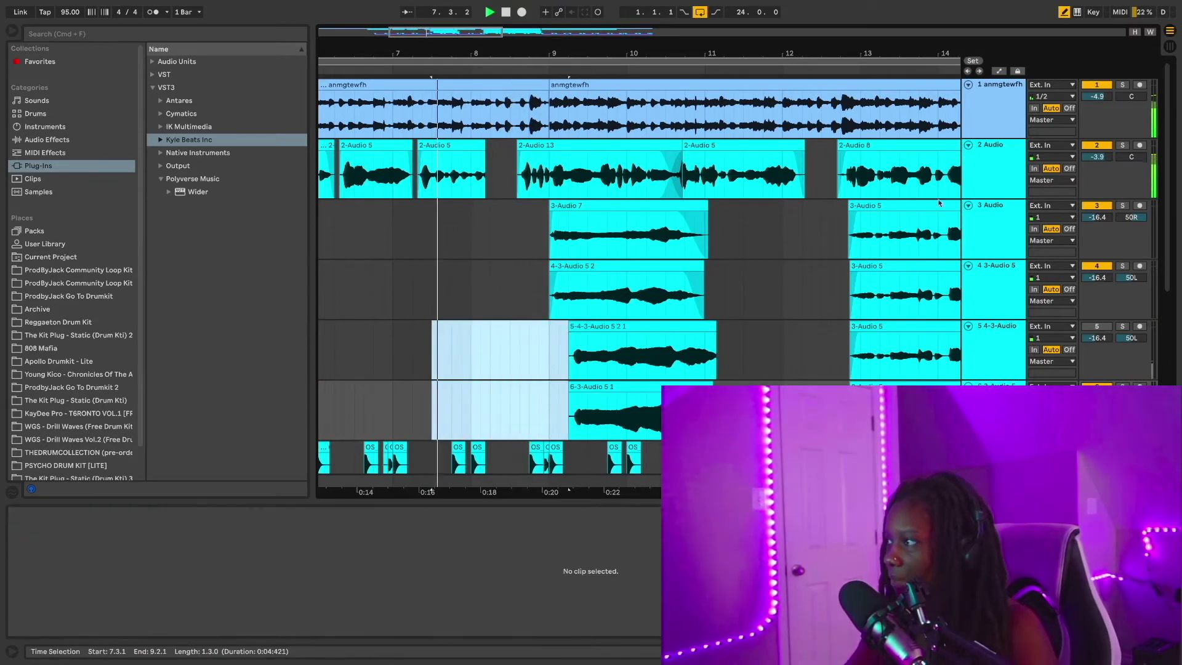
click(1096, 326)
Step: Move the 5-4-3-Audio 5 2 1 and 6-3-Audio 5 1 clips slightly earlier so they start at about 9.1.4
drag(562, 55, 560, 59)
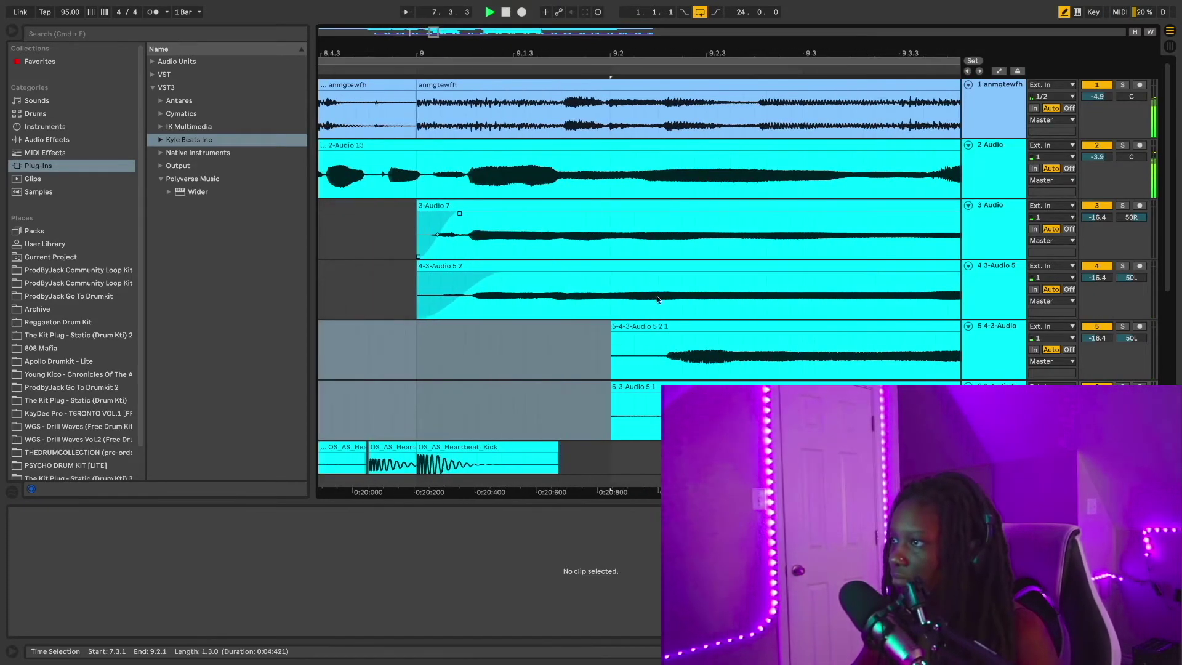
drag(676, 335, 627, 333)
drag(636, 390, 577, 403)
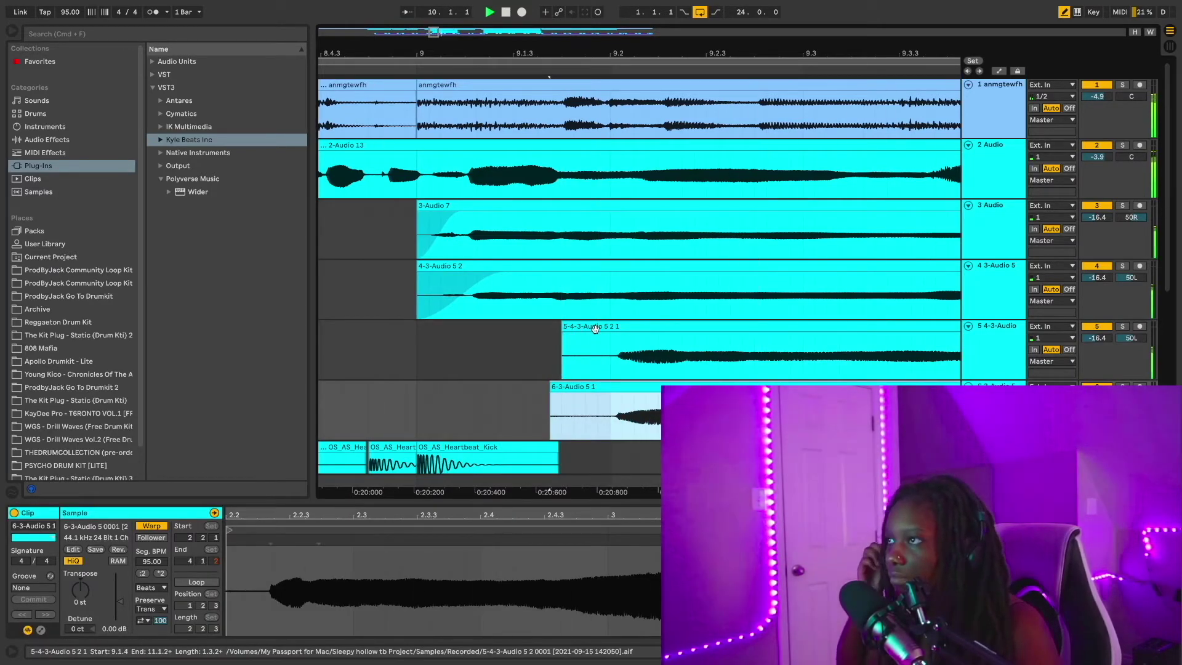
Step: Pan track 5 to 50R and delete the silent starts of both new backing clips from 9.1.2 to 9.2.1
click(501, 348)
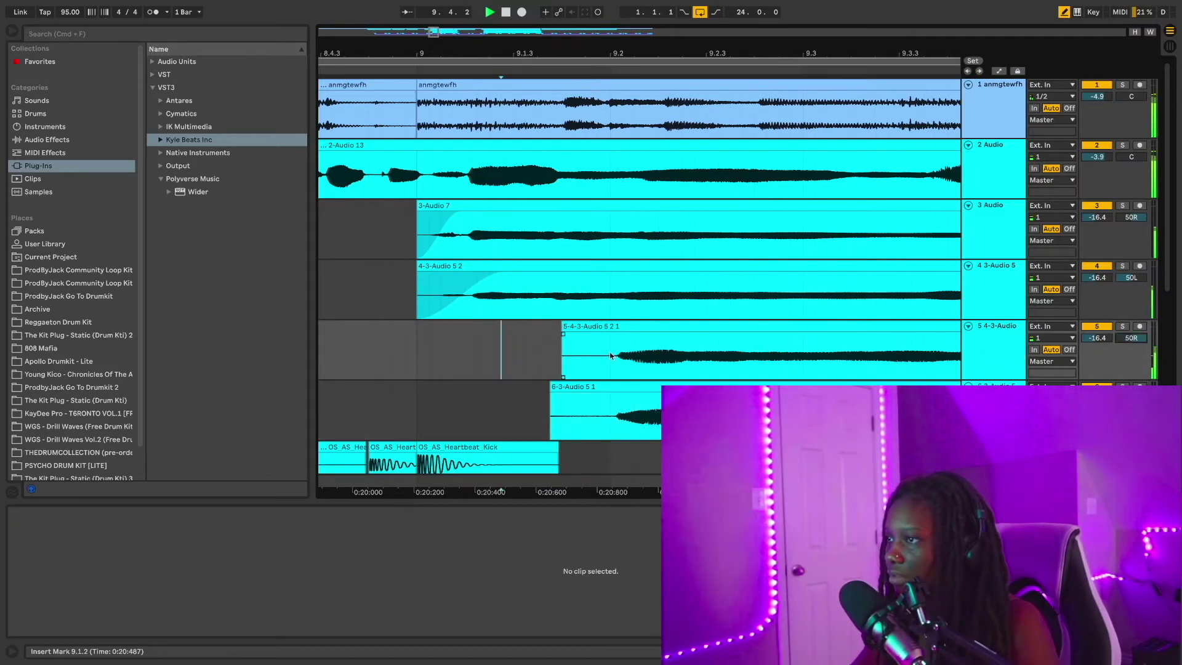
drag(611, 356, 506, 394)
key(Delete)
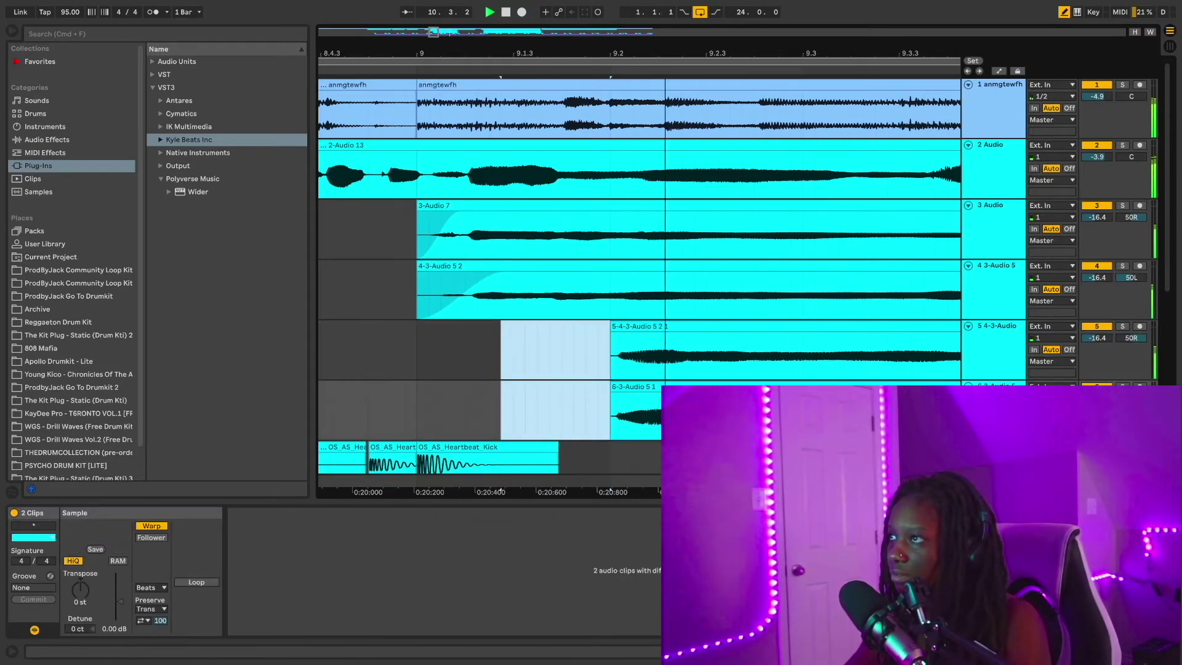
Step: Fade out the ends of both new backing clips from about 10.4 and lower their clip gain
drag(481, 54, 481, 18)
drag(861, 336, 794, 333)
drag(853, 394, 794, 394)
click(709, 327)
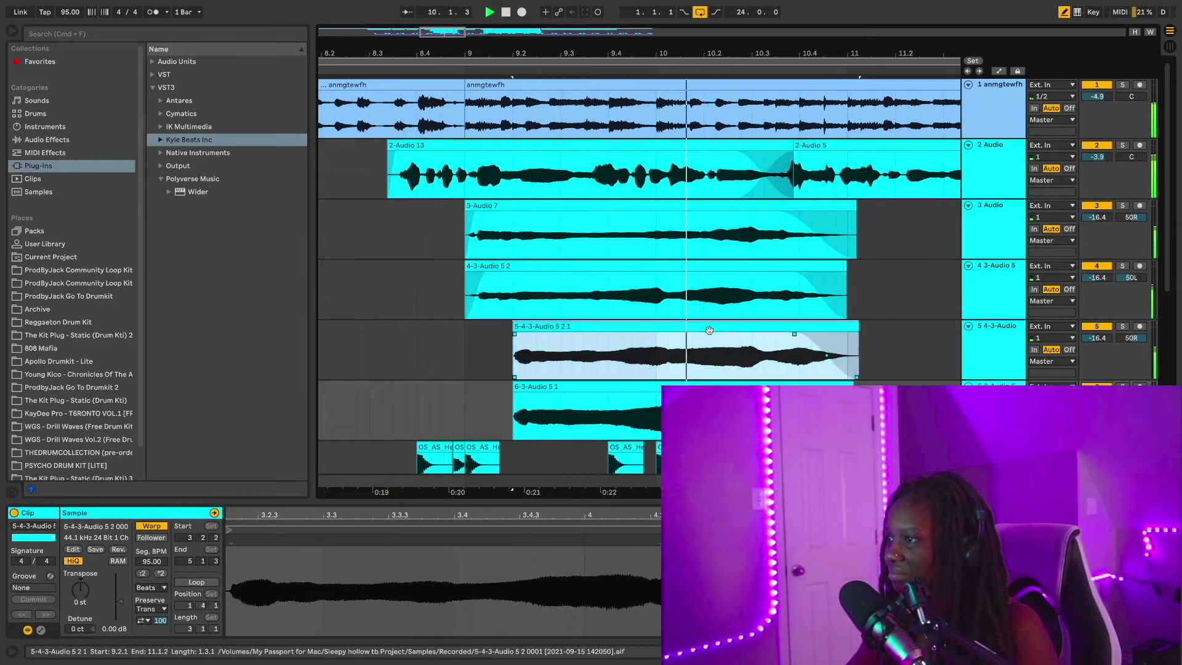
shift+click(710, 387)
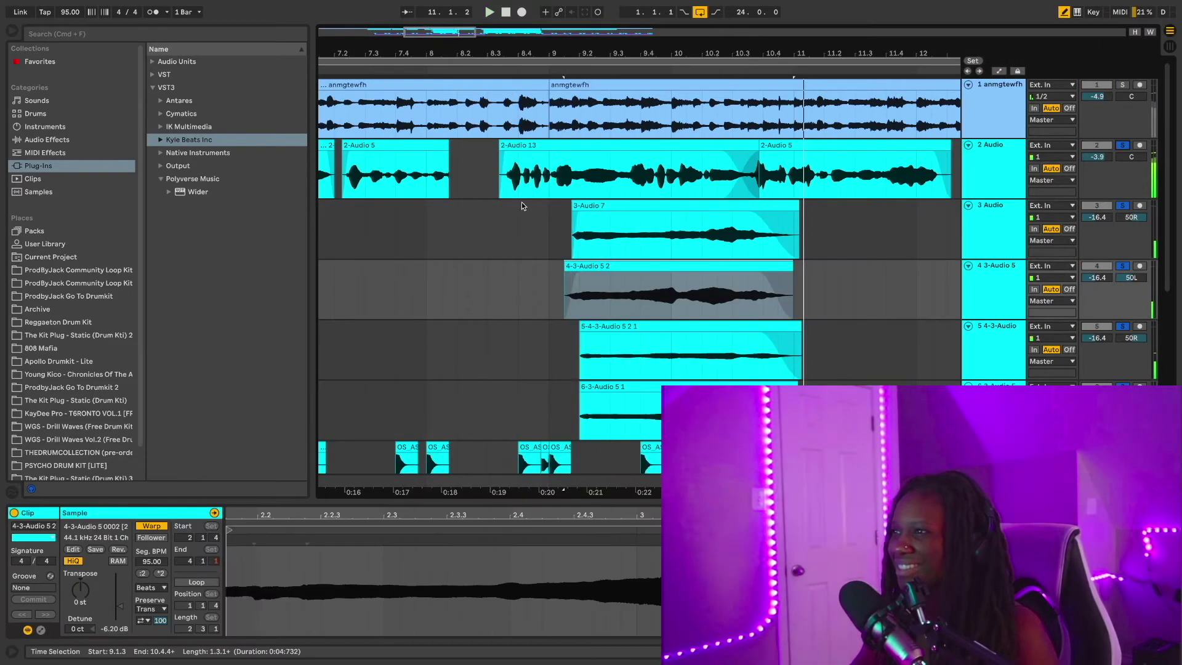
Step: Play back the vocals from 8.4.3 and delete the lead vocal on track 2 between 9.2.1 and 9.3.3
click(533, 236)
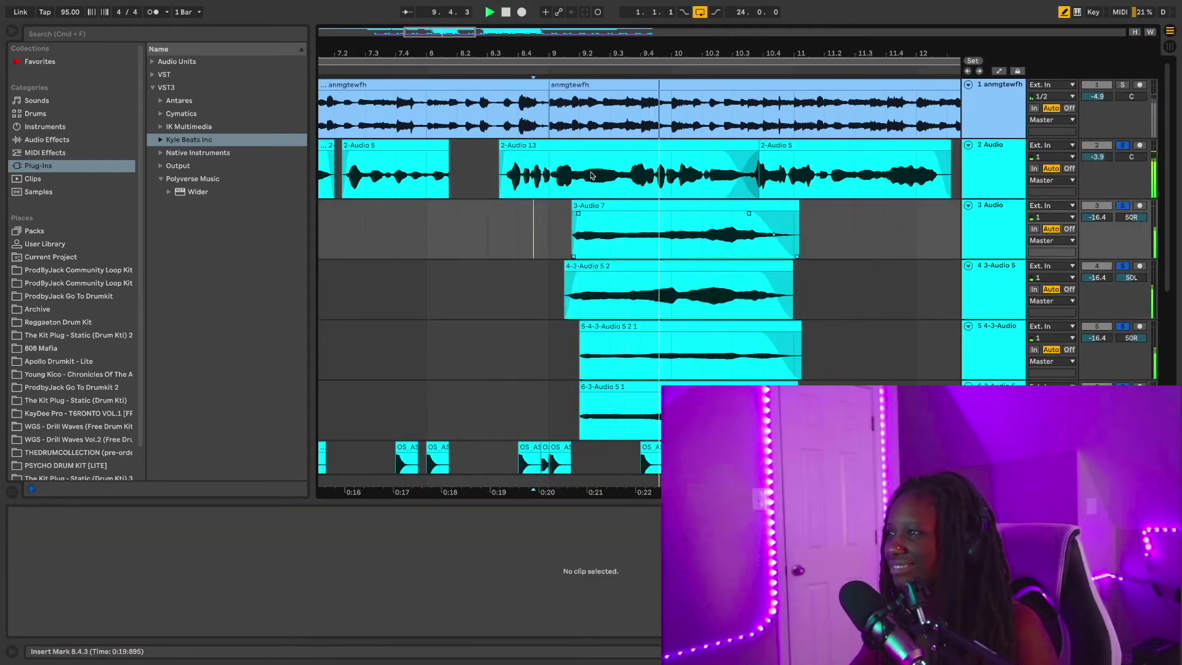
click(591, 175)
key(space)
drag(579, 181, 572, 157)
key(Delete)
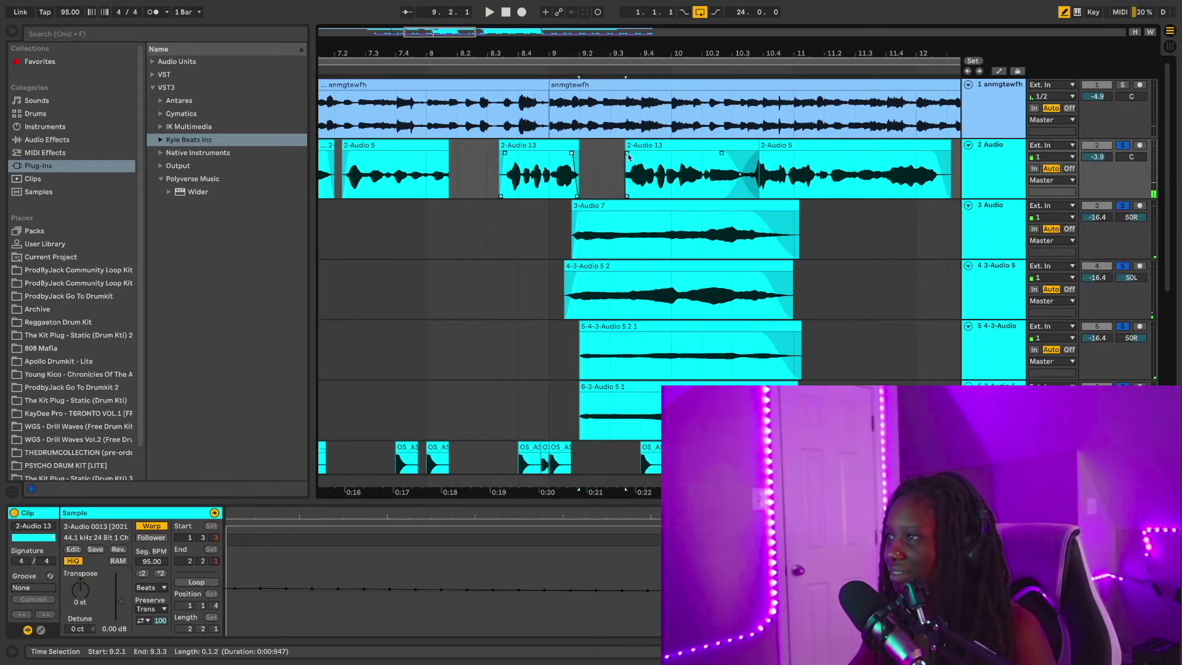
Step: Duplicate the lead vocal track and delete the copy's clips from 8.3.1 to just past bar 12
key(super+d)
drag(949, 227, 488, 240)
key(Delete)
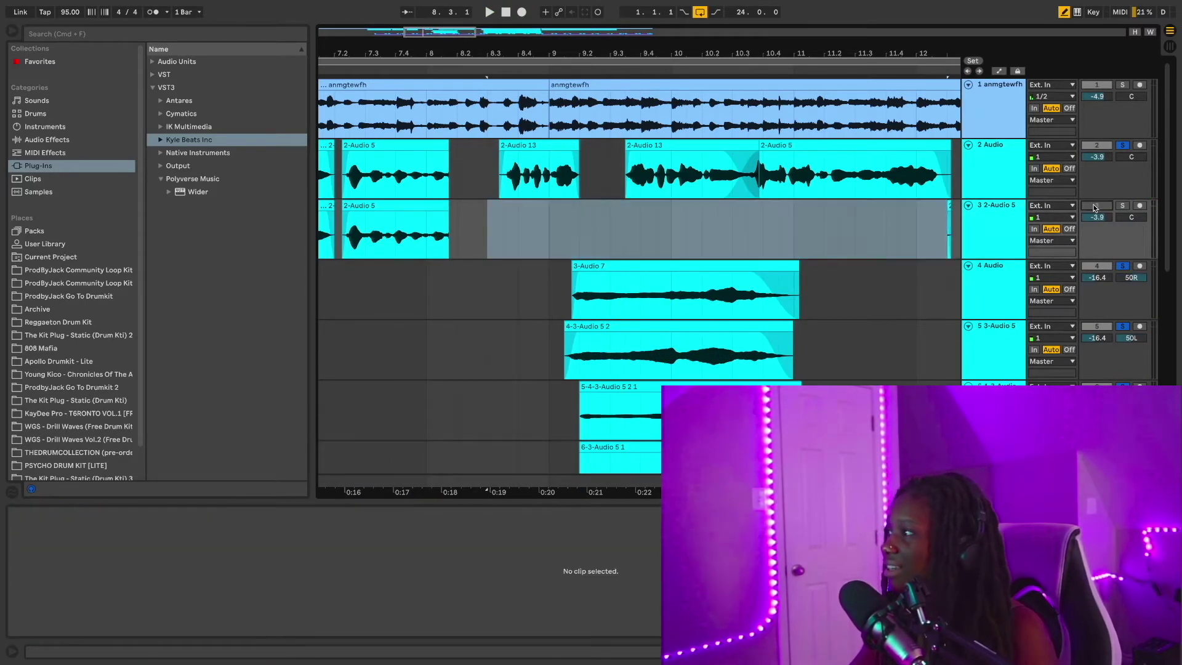
Step: Record a replacement lead phrase on the duplicated track 3 from about 8.2 to 9.4, then disarm and reactivate the track
click(486, 70)
click(521, 16)
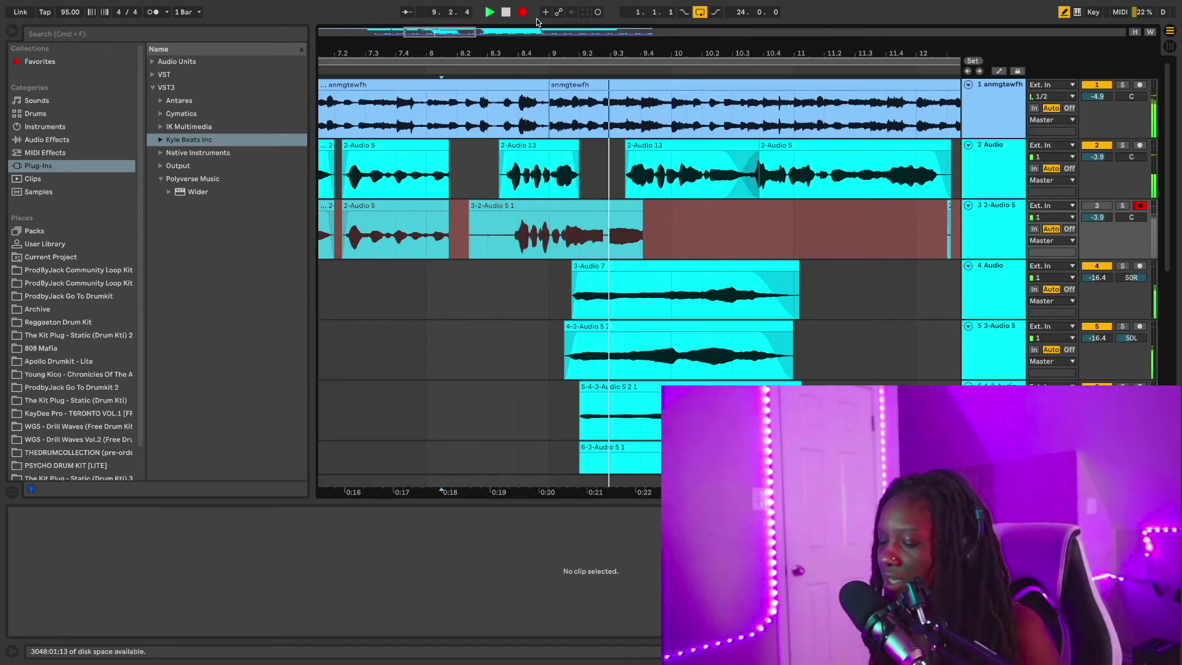
key(F9)
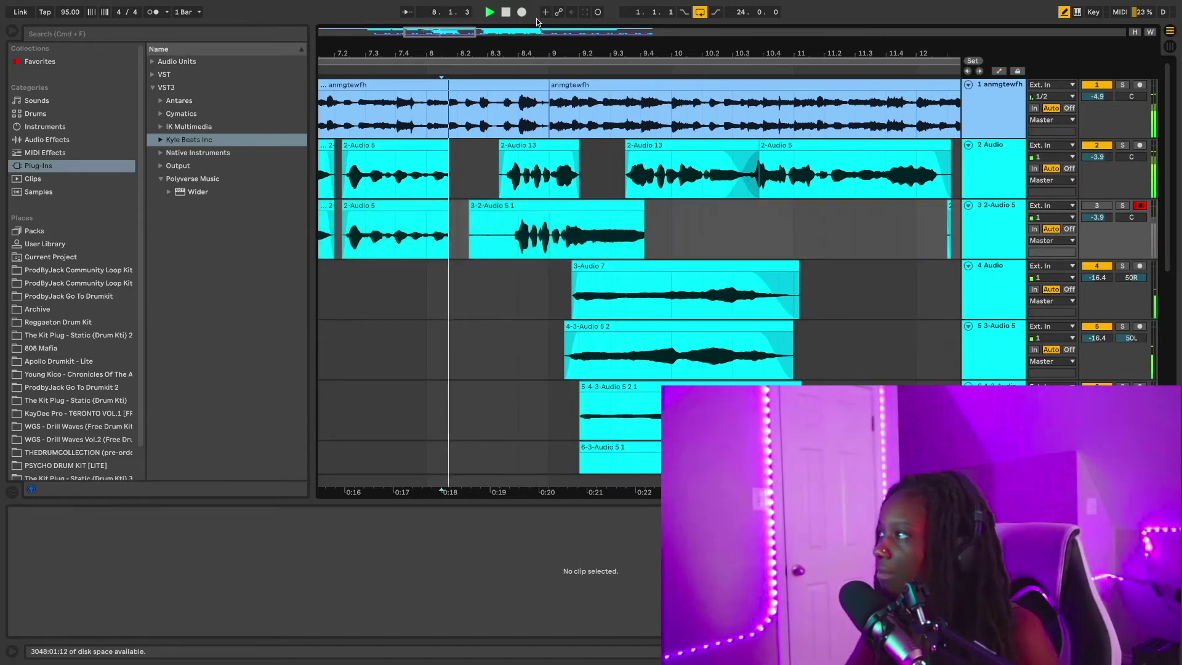
click(1139, 205)
click(1096, 206)
Step: Stop playback and delete the start of the new lead take between 8.2.3 and 9.1.3
drag(564, 236, 471, 234)
key(space)
key(Delete)
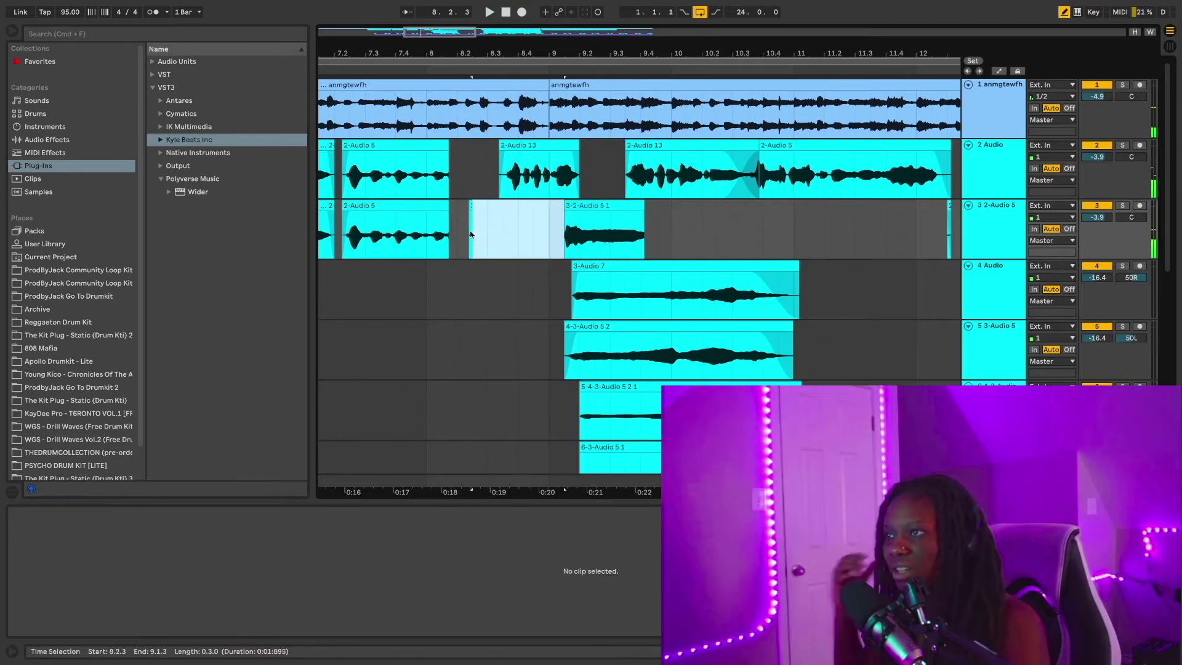
Step: Move the 3-2-Audio 5 1 clip up onto track 2 and extend the following 2-Audio 13 clip's start back to about 9.3.3
key(space)
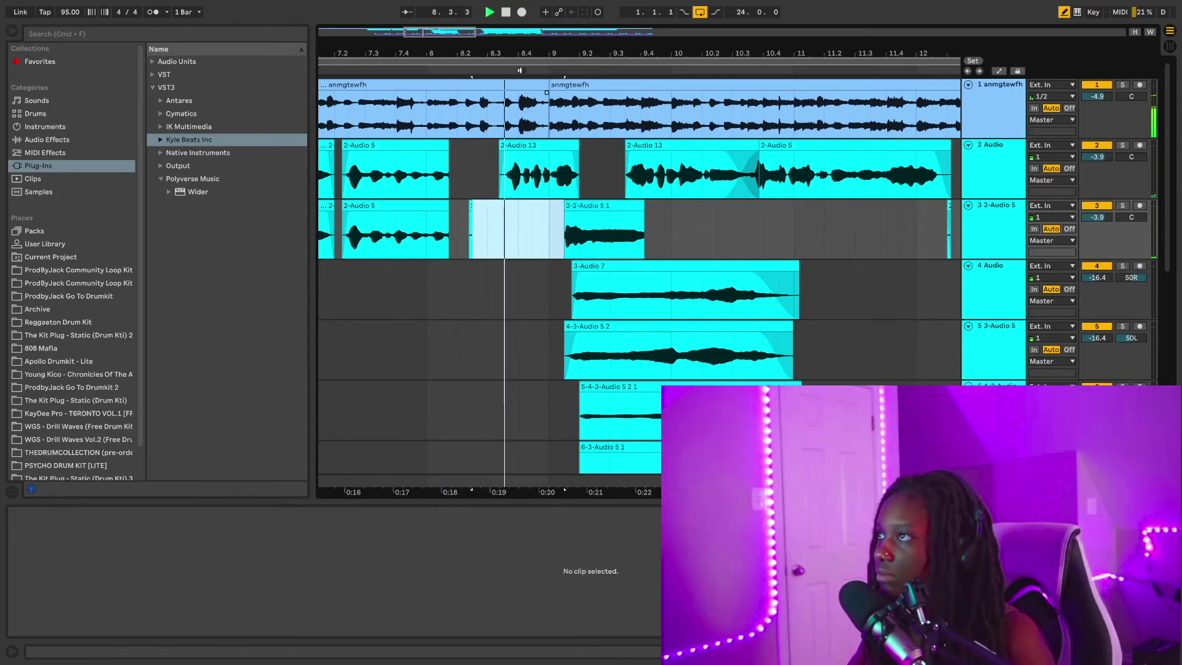
drag(555, 52, 555, 110)
drag(599, 207, 595, 140)
drag(825, 154, 794, 157)
key(space)
key(space)
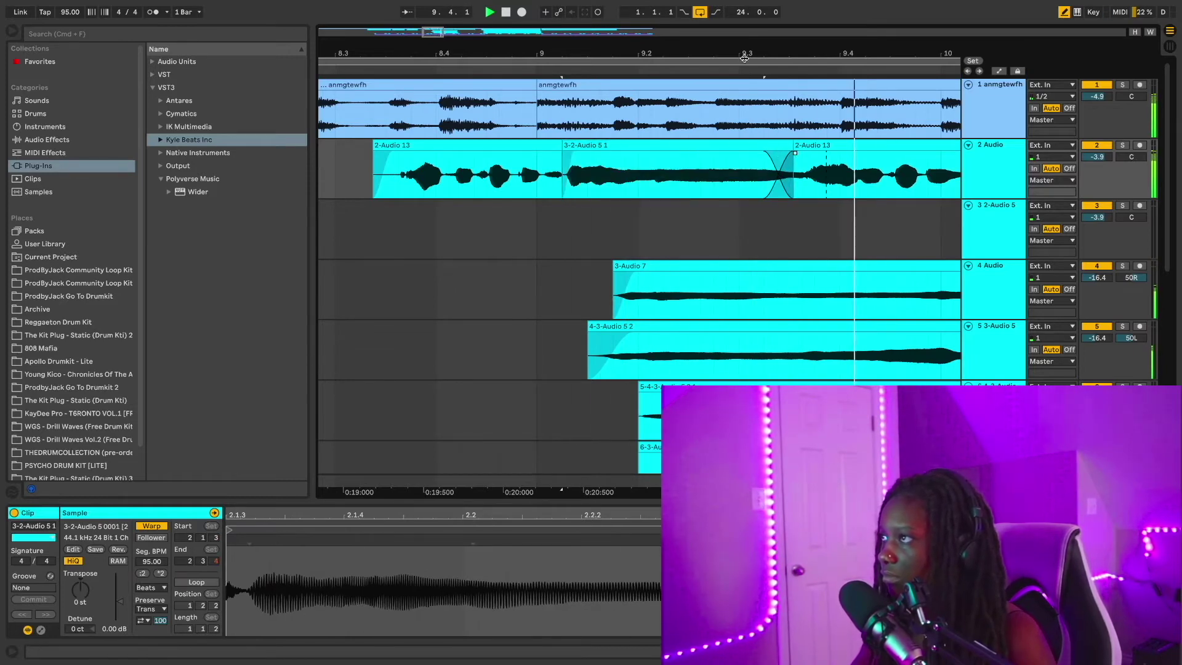
Step: Delete the leftover take sliver on track 3 between 8.2.1 and 8.3.2 and set the 3-2-Audio 5 1 clip's gain to -1.10 dB
scroll(742, 157, down, 5)
drag(563, 227, 505, 229)
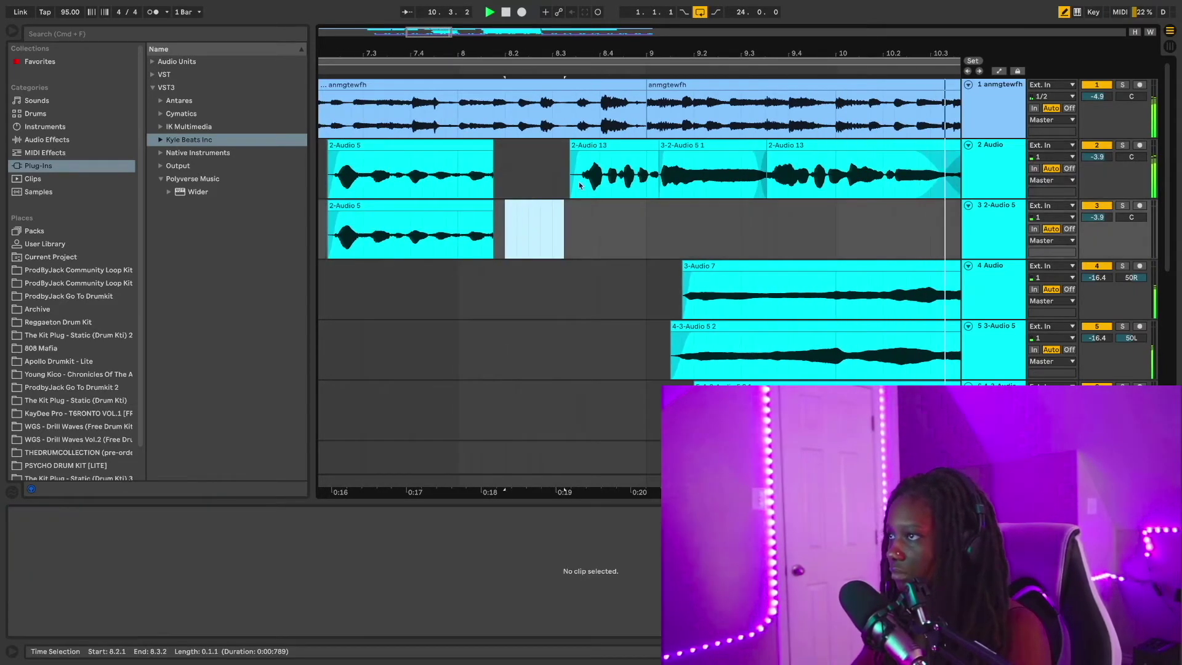
click(696, 147)
key(super+l)
drag(113, 594, 114, 599)
Step: Extend the first 2-Audio 13 clip to about 9.2, crossfade it into 3-2-Audio 5 1, and play back from 9.1.2
scroll(665, 157, up, 5)
drag(650, 146, 690, 157)
click(664, 175)
key(space)
key(space)
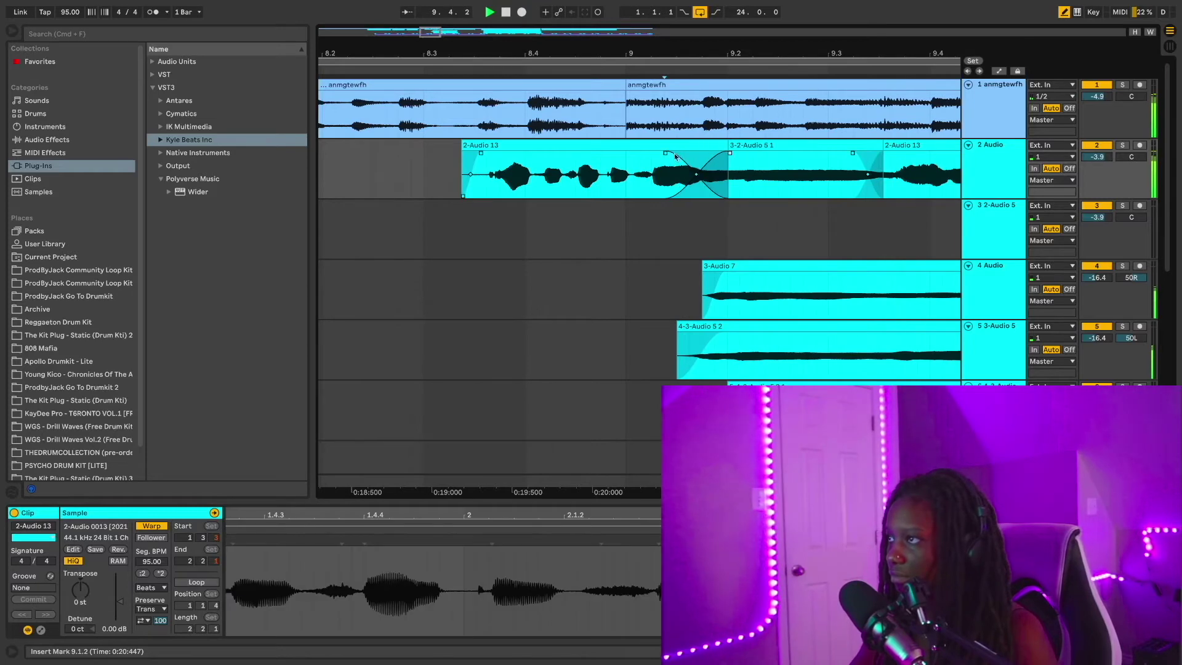
Step: Play back the join between the 2-Audio 13 and 3-2-Audio 5 1 clips repeatedly from 9.1.1
click(639, 163)
key(space)
key(space)
key(space)
key(space)
Step: Delete the leftover lead vocal sliver on track 3 between 11.3.1 and 12.3.1
drag(729, 49, 729, 28)
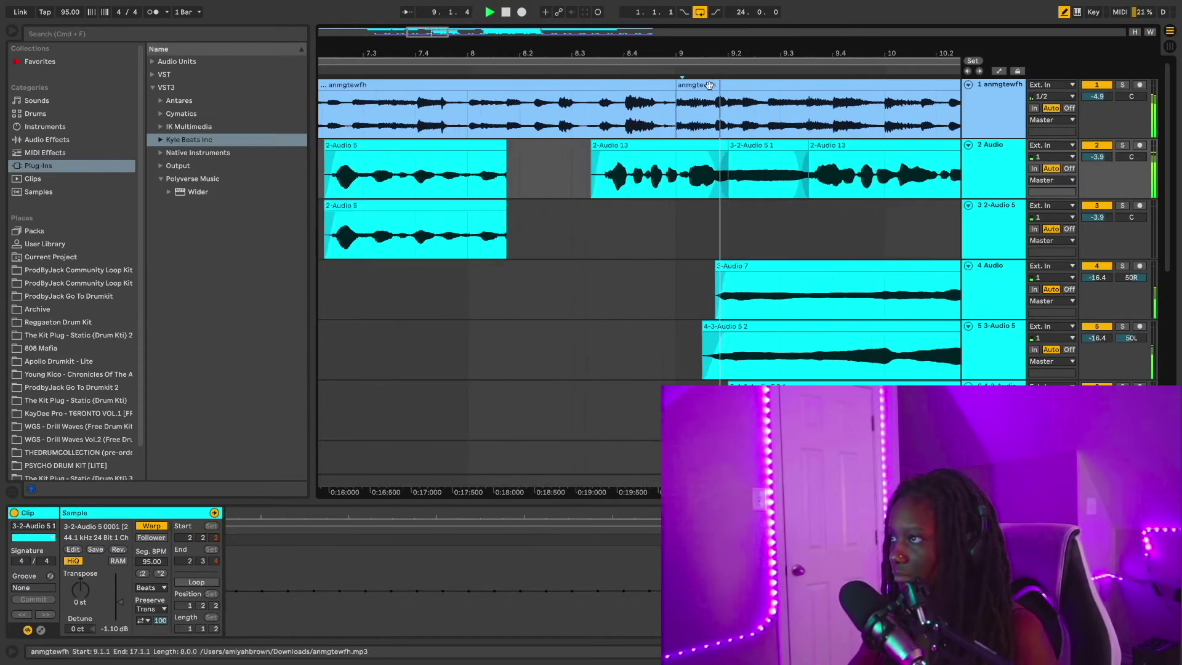
key(minus)
key(minus)
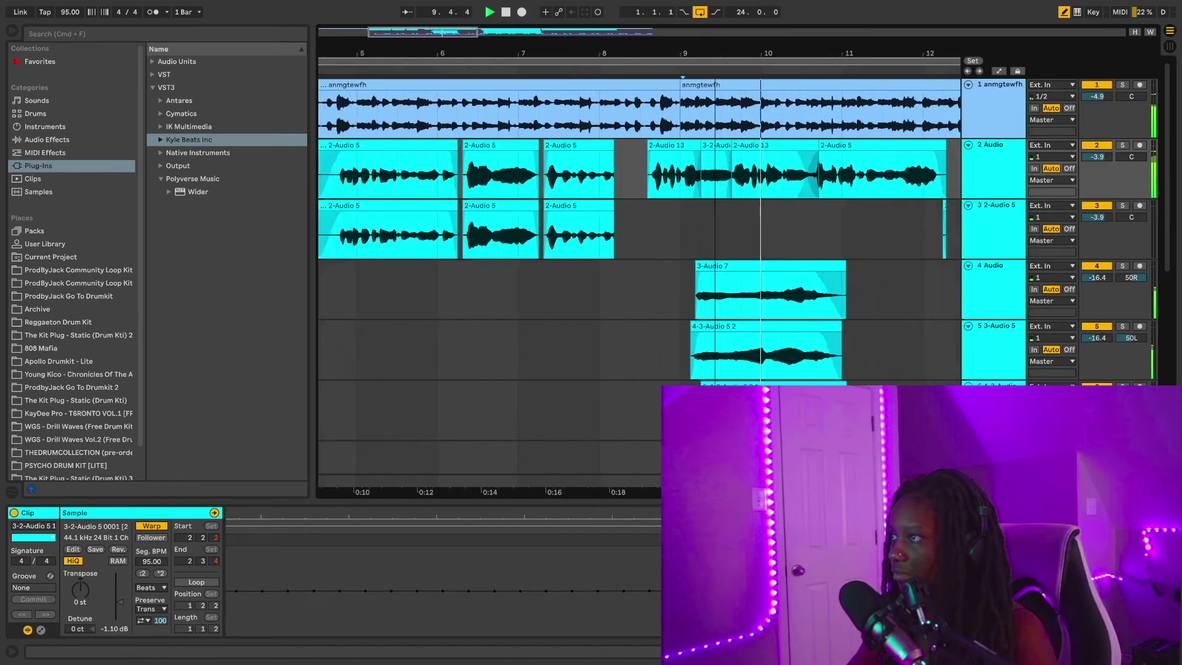
key(minus)
drag(825, 214, 899, 218)
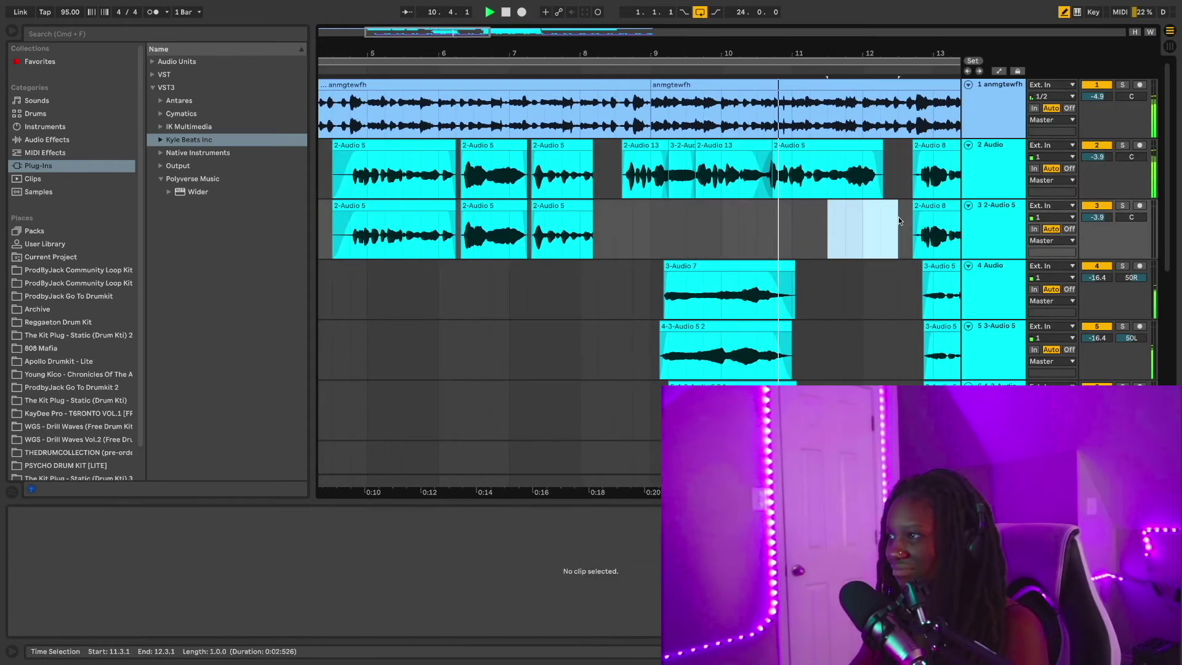
key(minus)
key(minus)
key(minus)
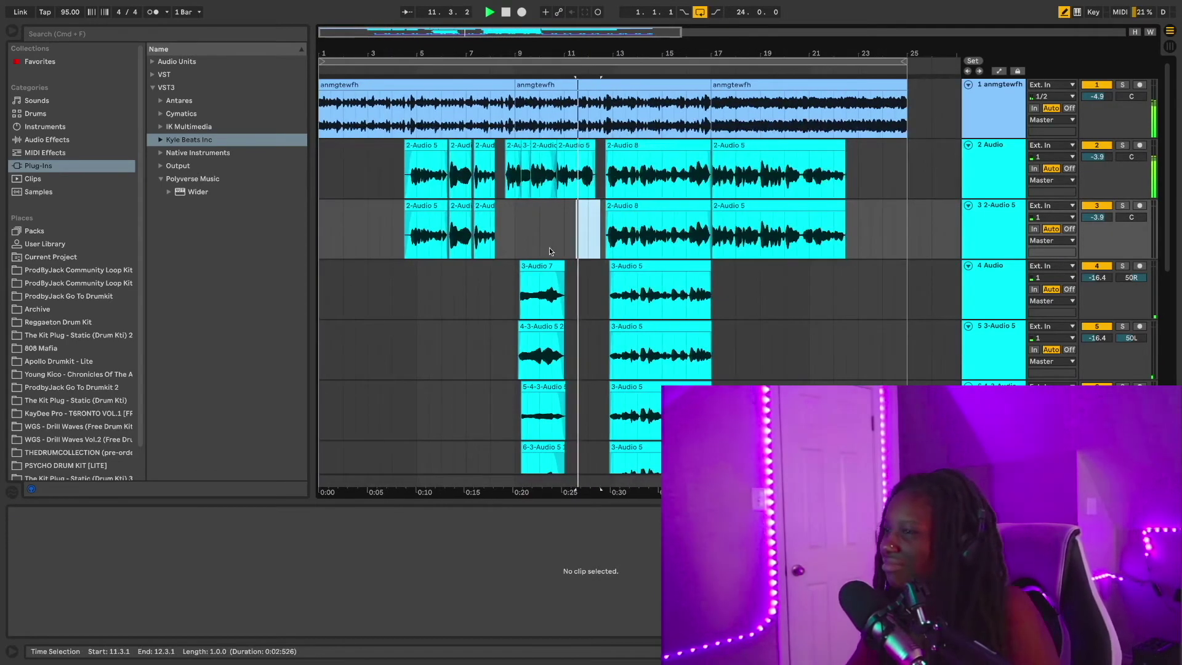
Step: Delete the duplicate lead clips on track 3 from about bar 4 to bar 8, and play back from 4.3.1
drag(503, 226, 394, 220)
key(Delete)
key(space)
click(400, 220)
key(space)
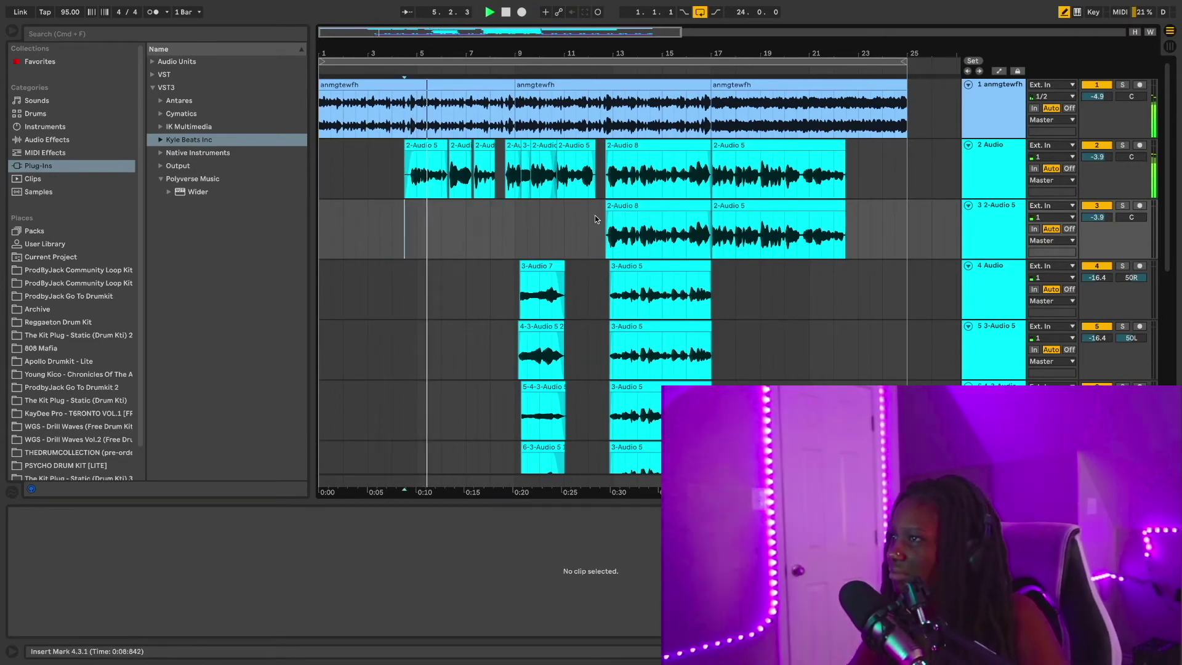
Step: Delete the third 2-Audio 5 clip on track 2, from 7.2.2 to 8.1.4, then deactivate track 3 and arm it for recording
drag(419, 54, 441, 133)
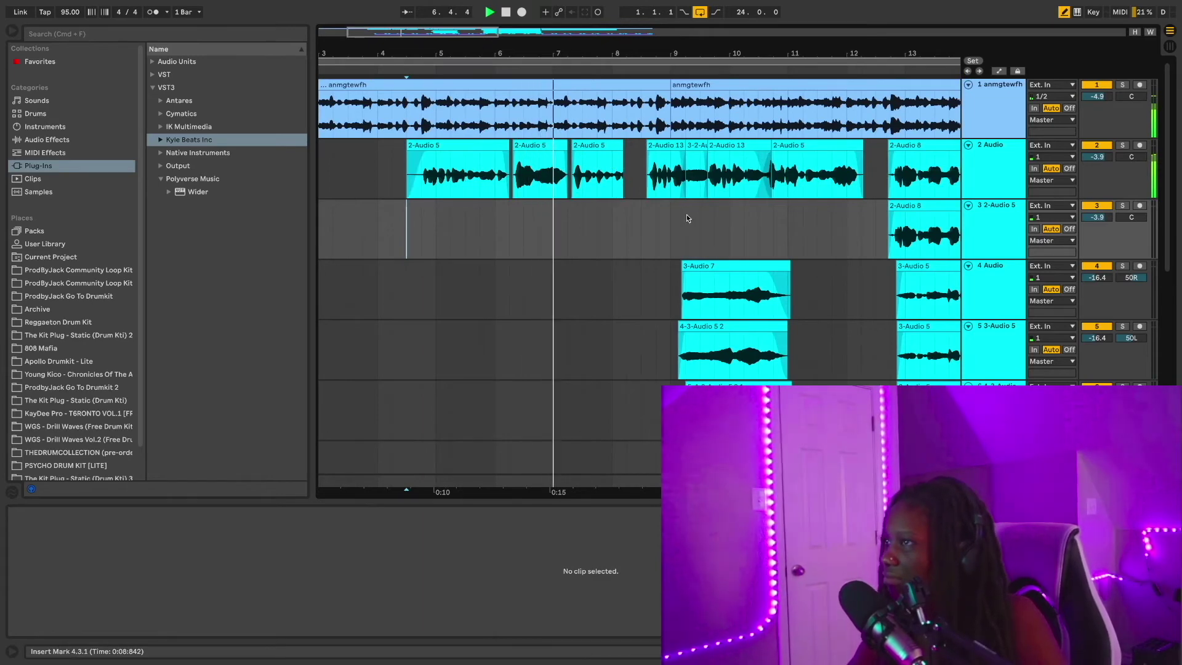
click(605, 146)
key(space)
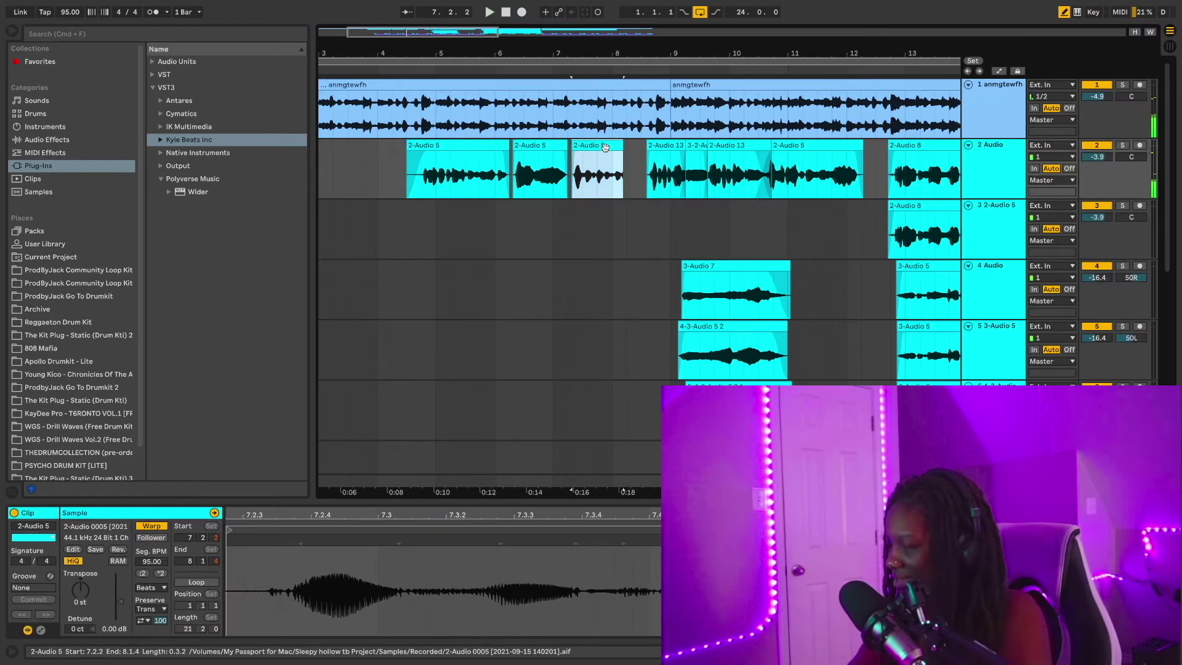
key(Delete)
click(1098, 206)
click(1139, 206)
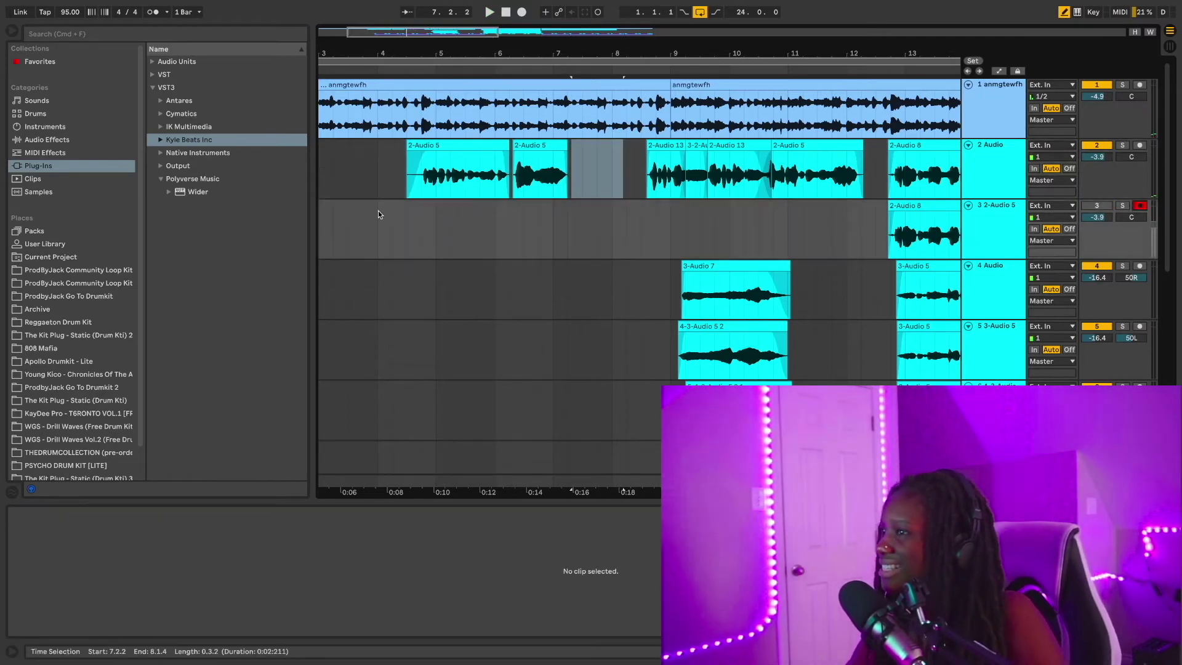
Step: Play back the vocals from about 4.2
click(364, 223)
key(space)
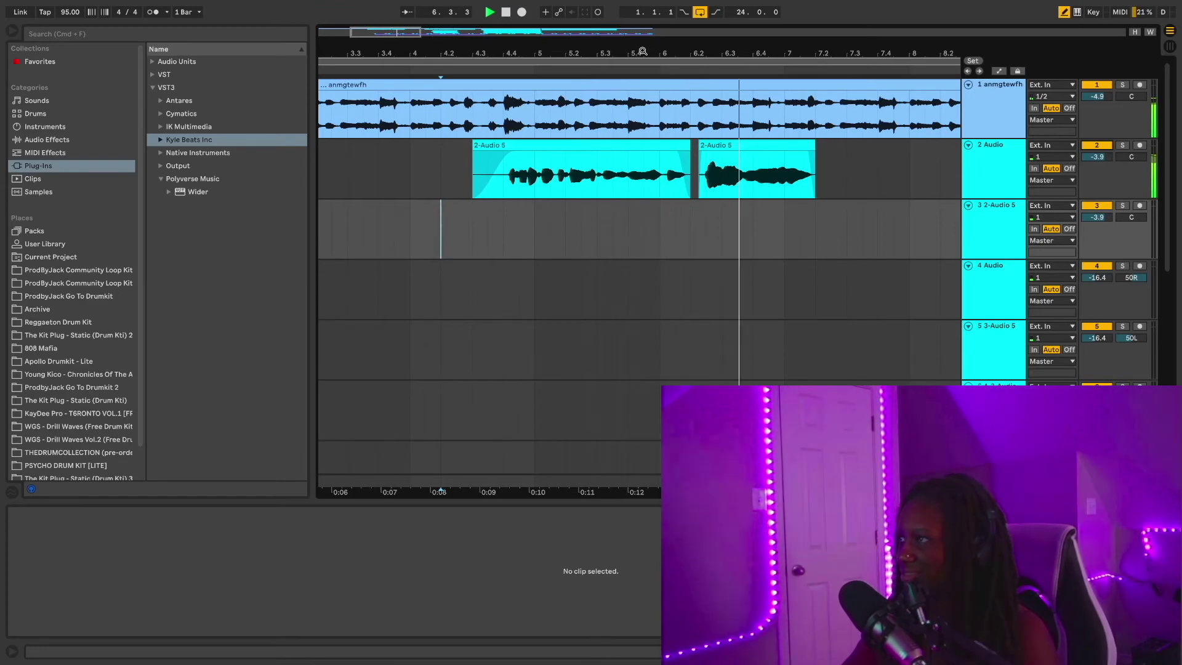
drag(642, 51, 642, 29)
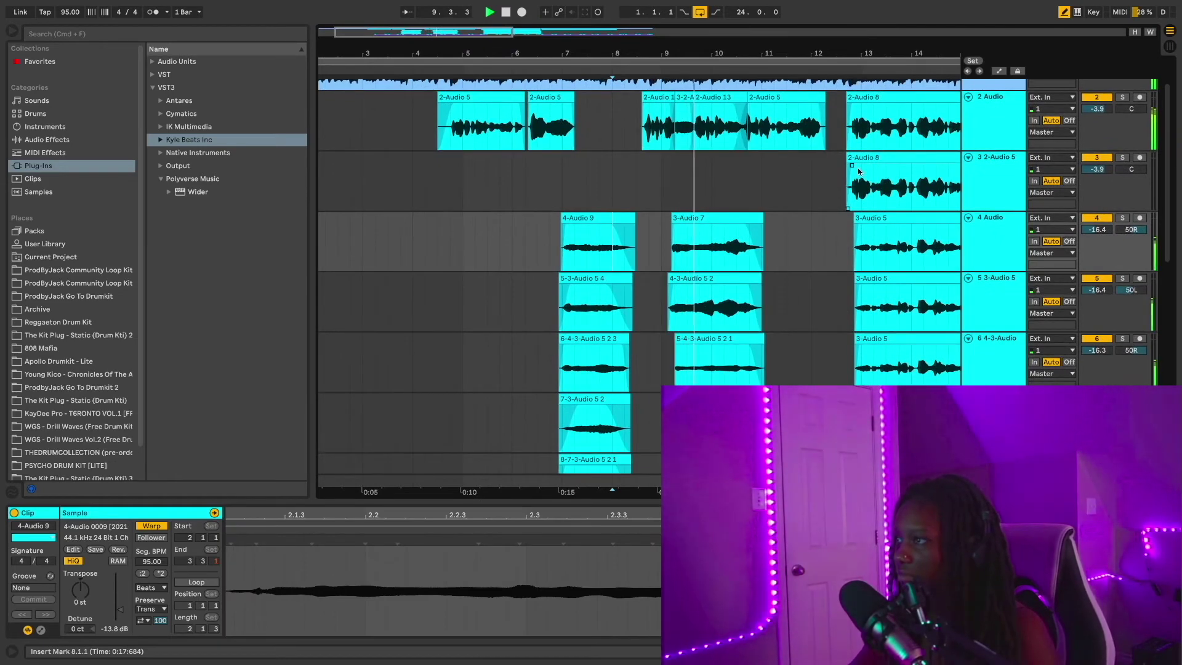
Step: Delete the duplicate 3-Audio 5 backing clips on tracks 6 to 9 between 12.1.1 and 17.4.1
scroll(745, 158, right, 5)
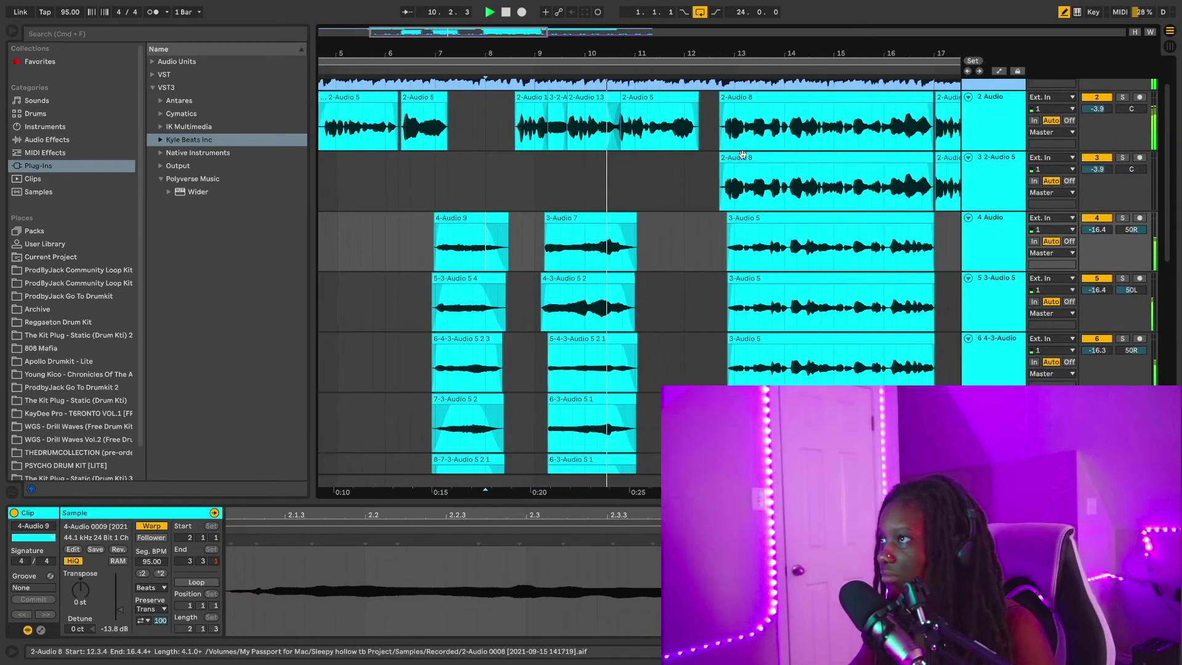
scroll(745, 158, down, 1)
key(Up)
scroll(570, 172, right, 3)
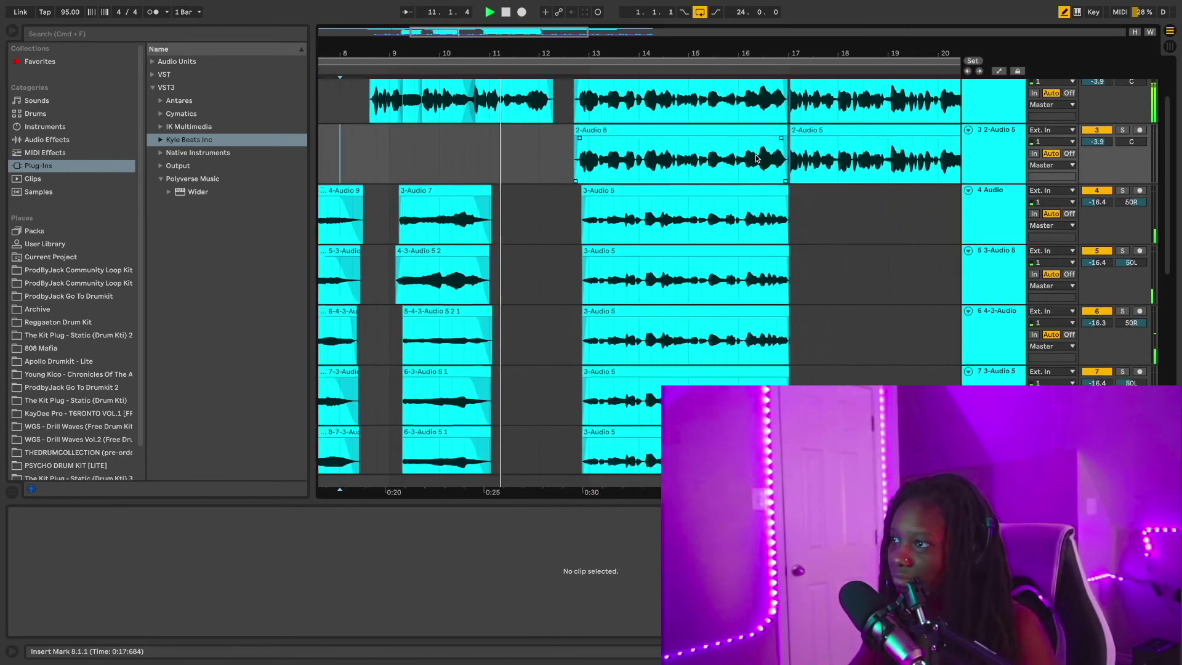
scroll(756, 163, down, 4)
scroll(756, 162, up, 2)
scroll(754, 158, left, 2)
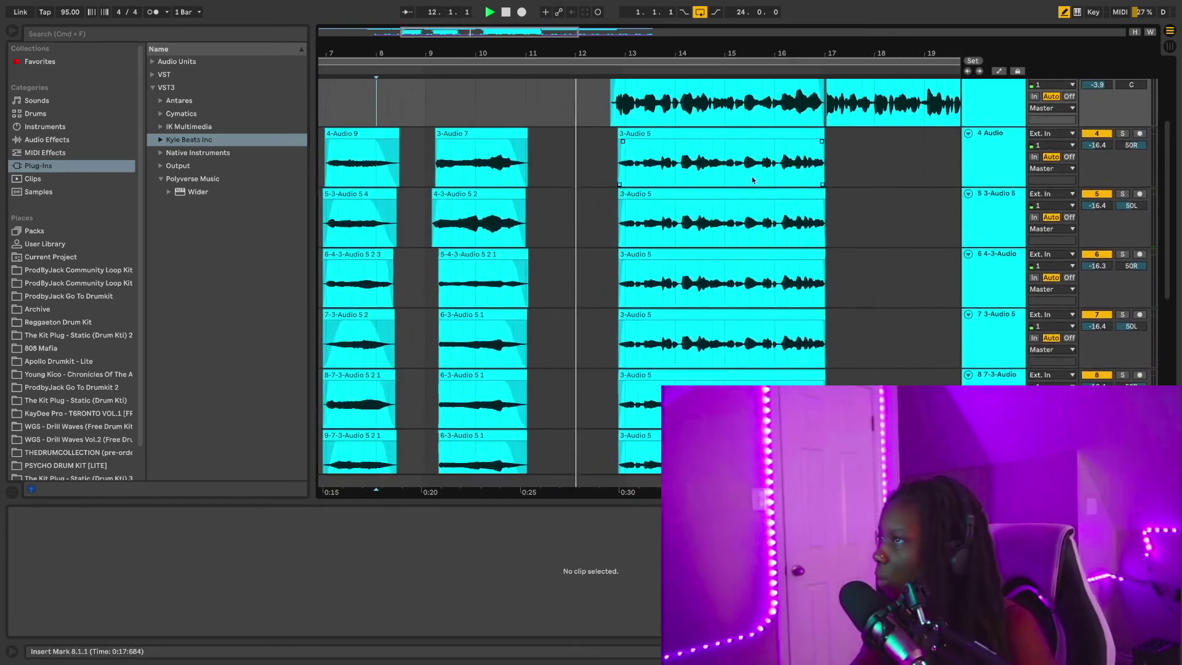
drag(601, 259, 575, 428)
key(Delete)
scroll(657, 347, up, 4)
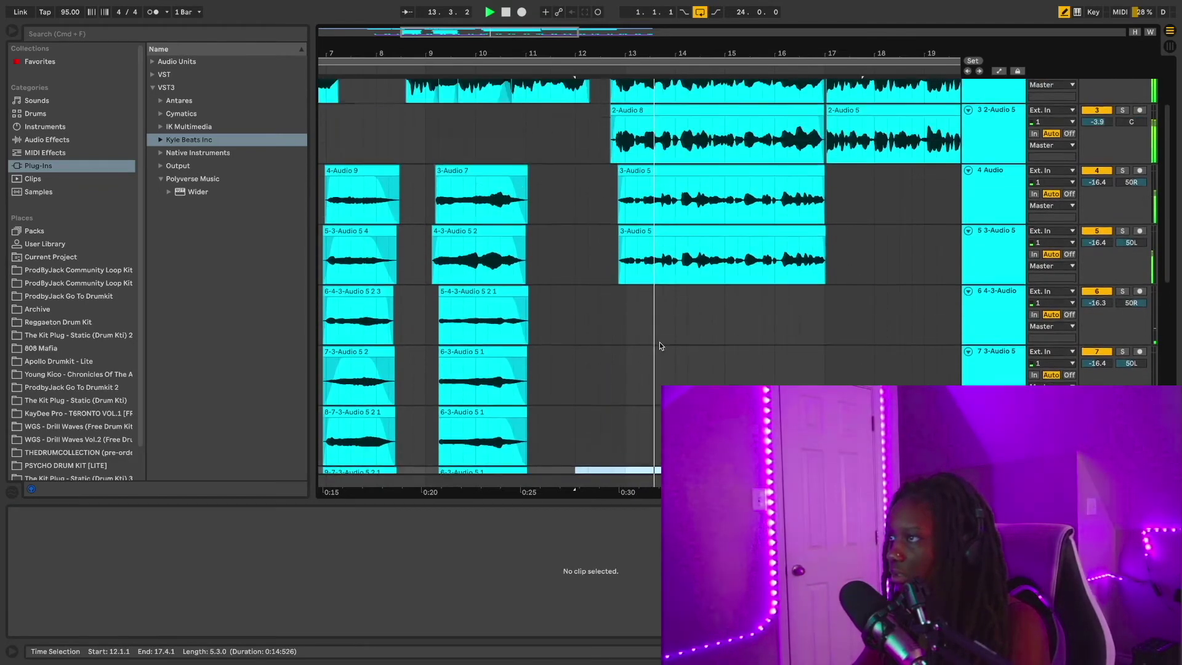
Step: Delete the duplicate 2-Audio 8 and 2-Audio 5 lead clips on track 3, from 12.3.4 to 22.2.4
scroll(640, 324, up, 2)
scroll(640, 323, right, 3)
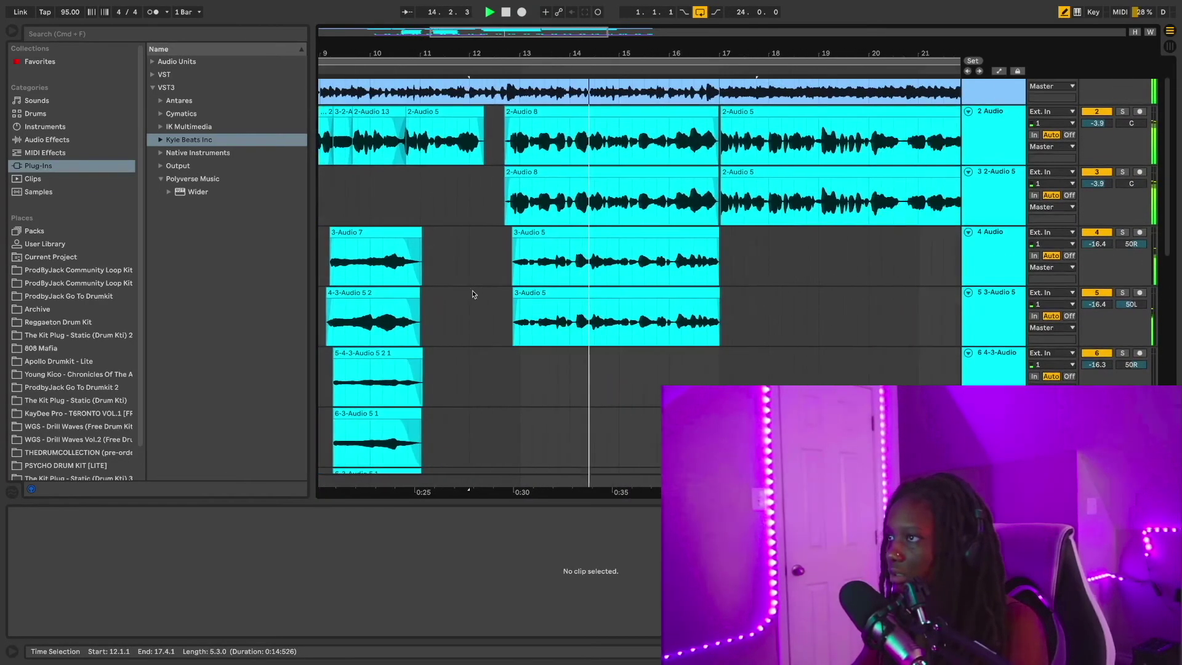
click(560, 179)
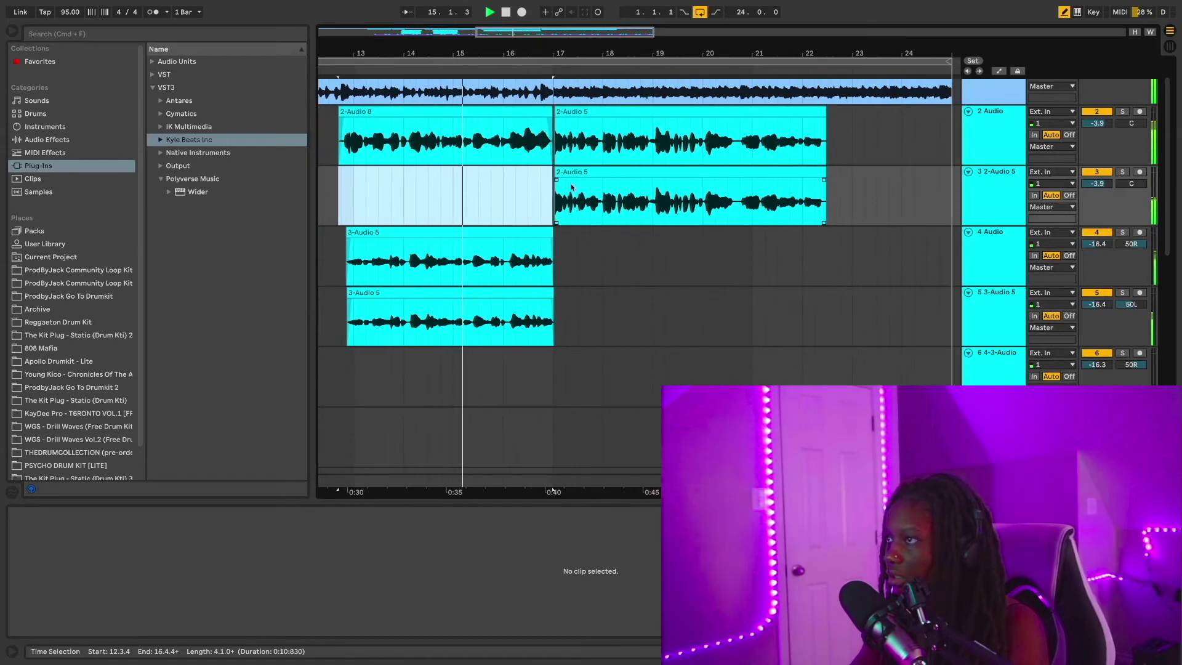
click(603, 179)
key(Delete)
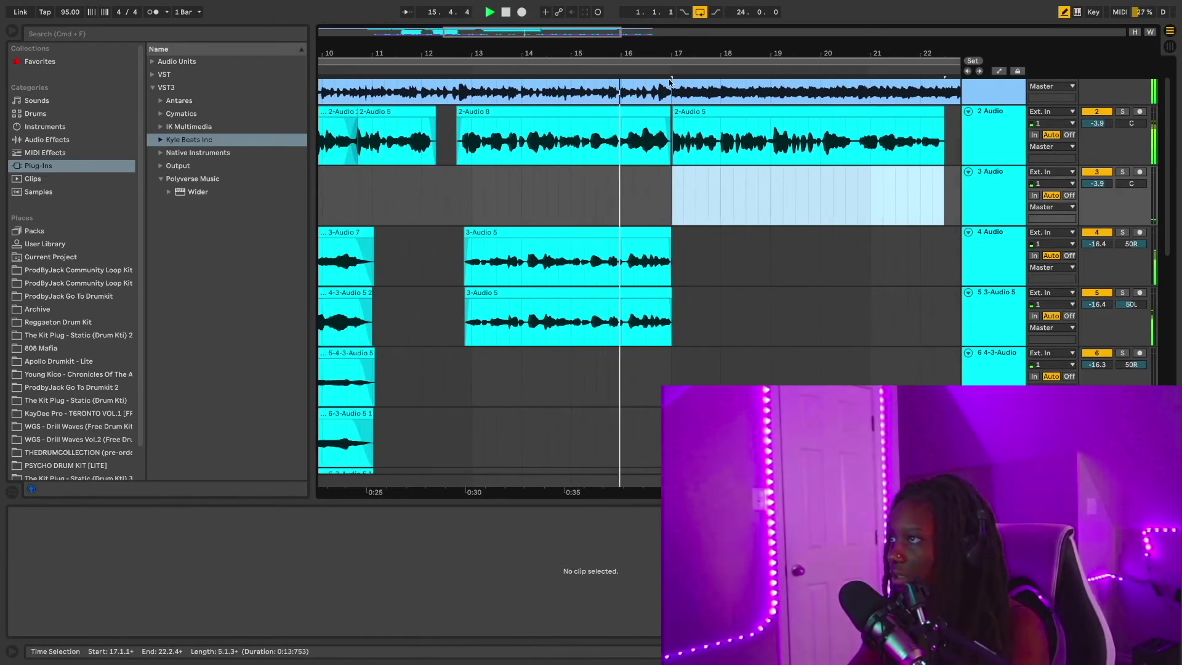
Step: Play back the arrangement with the layered vocals, and place the insert mark at 4.3.1 on track 3
drag(659, 56, 659, 37)
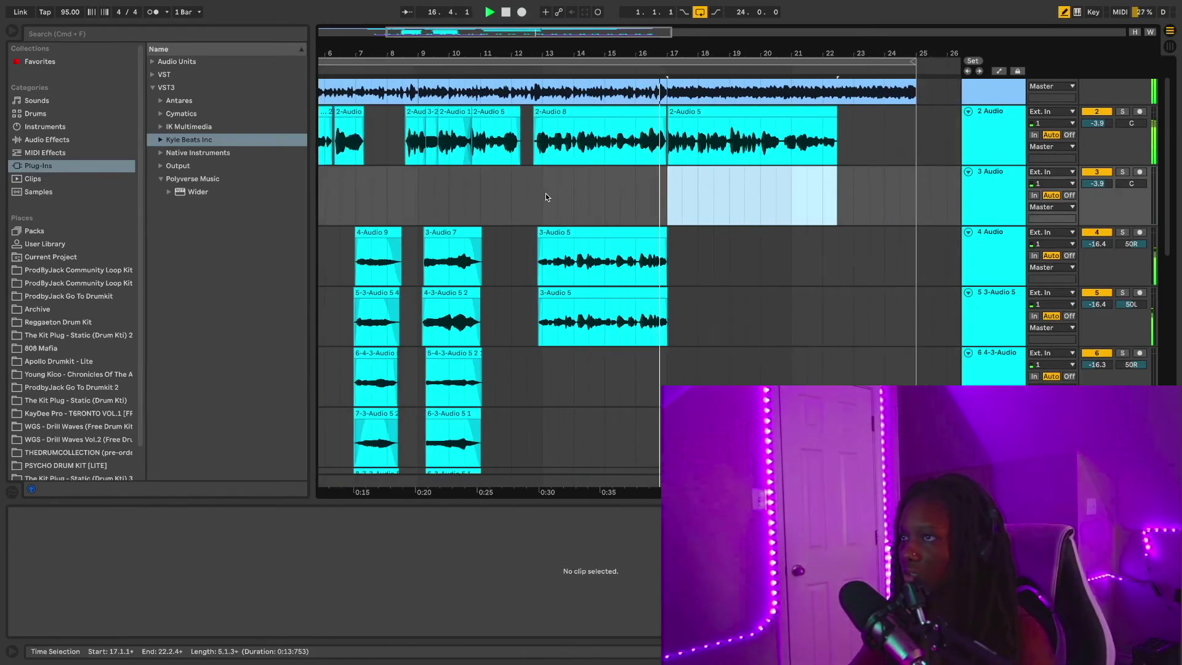
scroll(480, 193, left, 3)
click(408, 193)
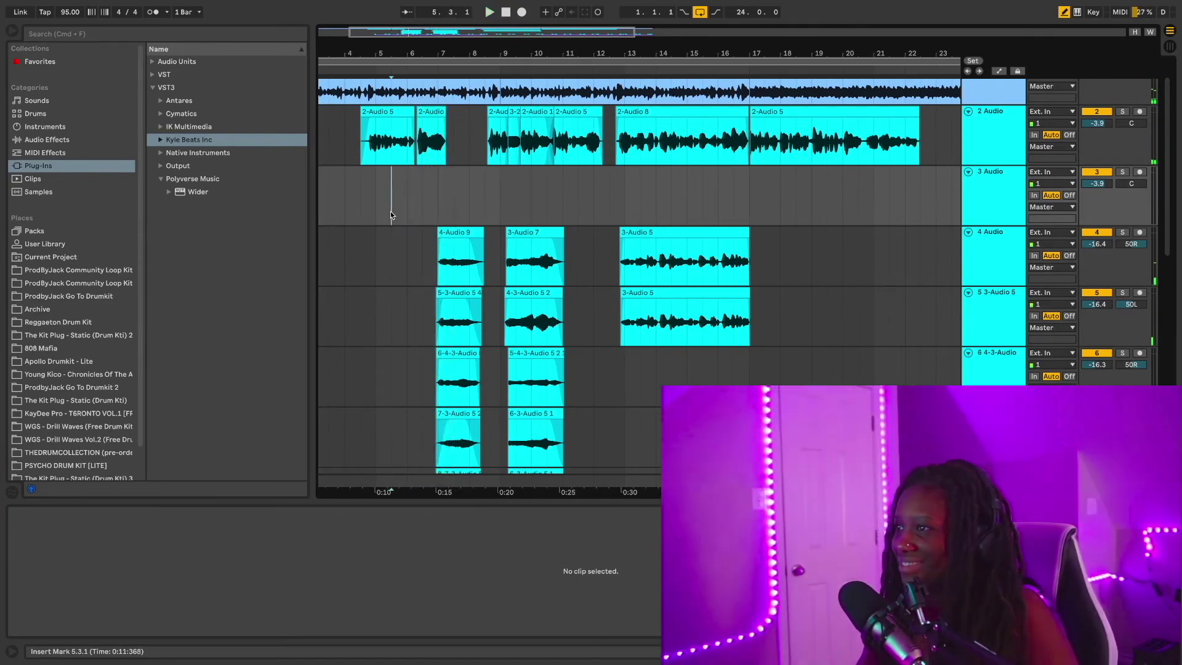
click(361, 203)
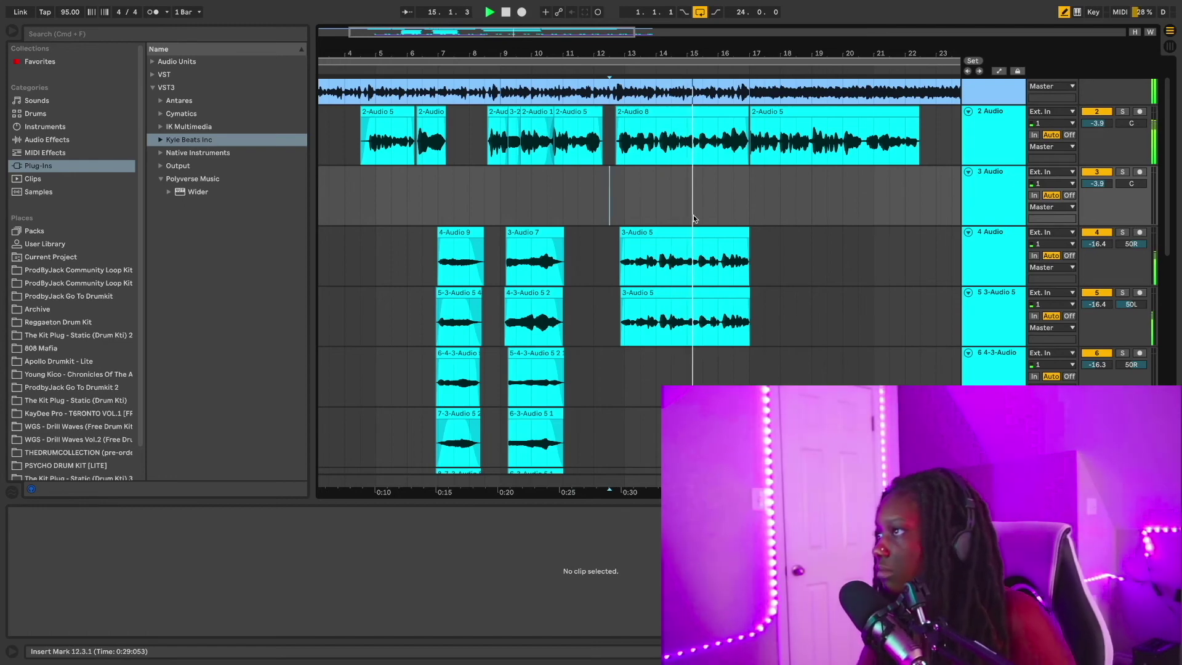
click(372, 203)
scroll(756, 216, left, 2)
scroll(656, 146, right, 6)
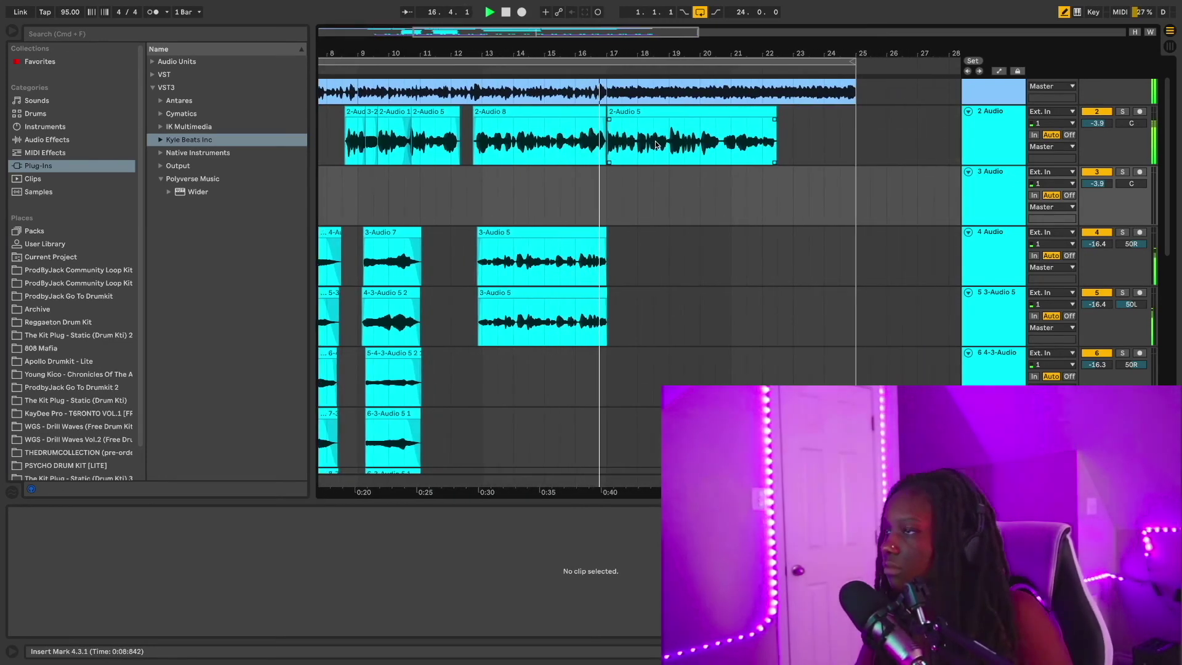
Step: Examine the 2-Audio 5 clip on track 2 and its join with 2-Audio 8 at bar 17 during playback
scroll(612, 113, up, 5)
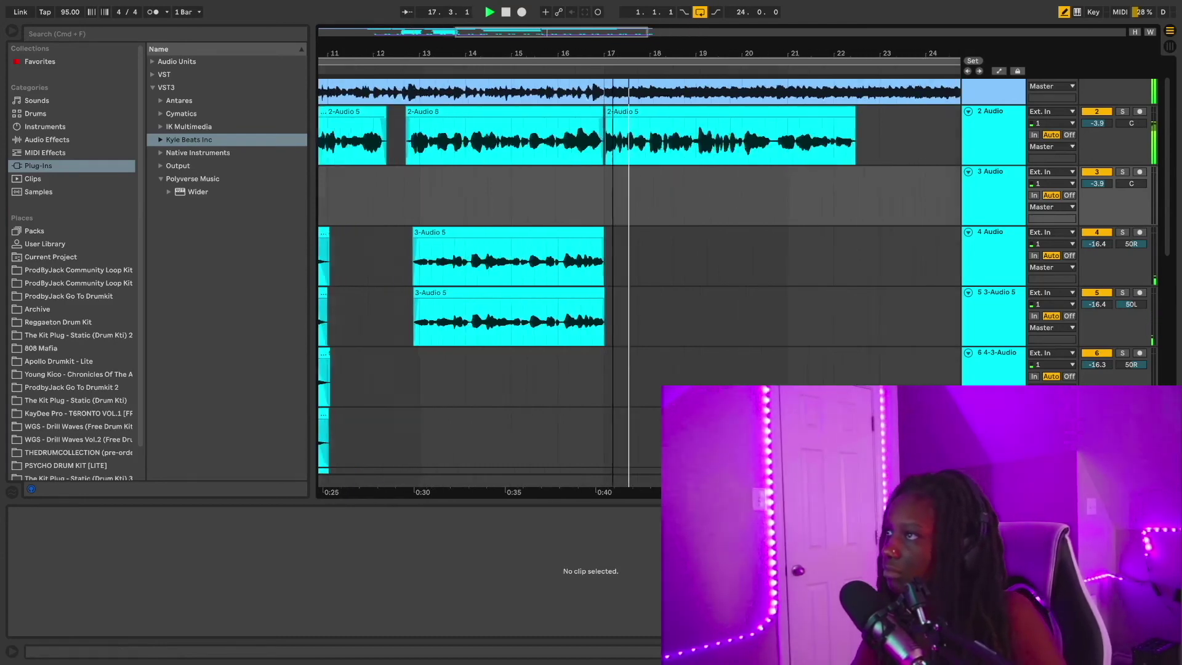
drag(589, 112, 582, 112)
scroll(605, 120, down, 6)
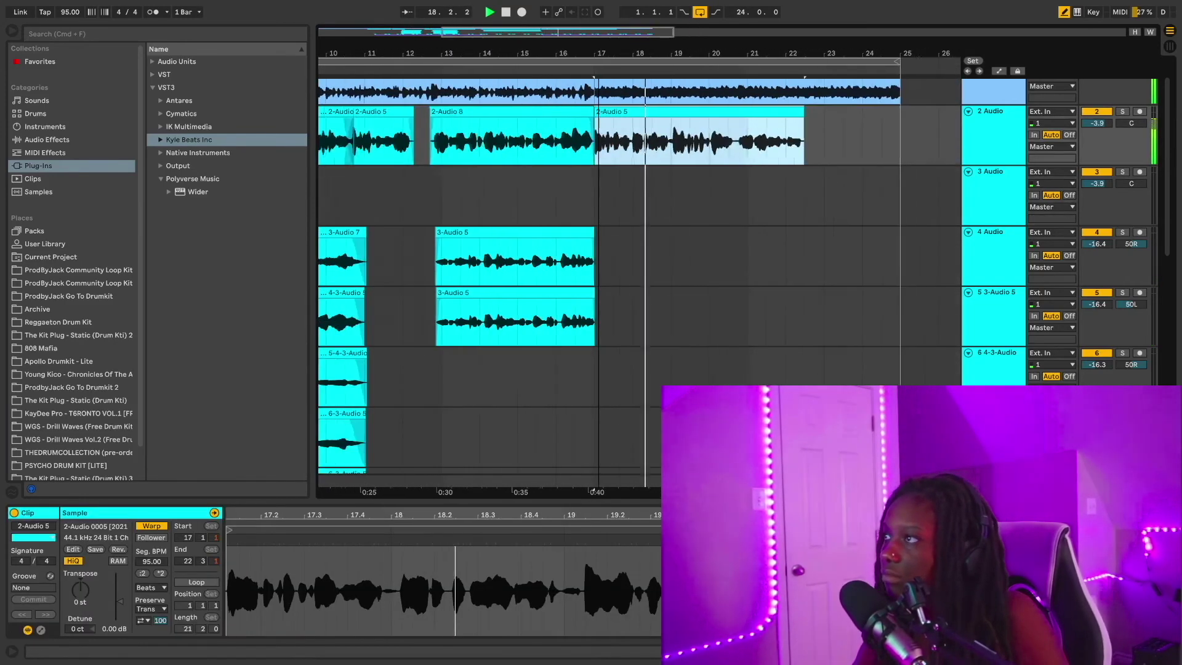
scroll(741, 127, down, 3)
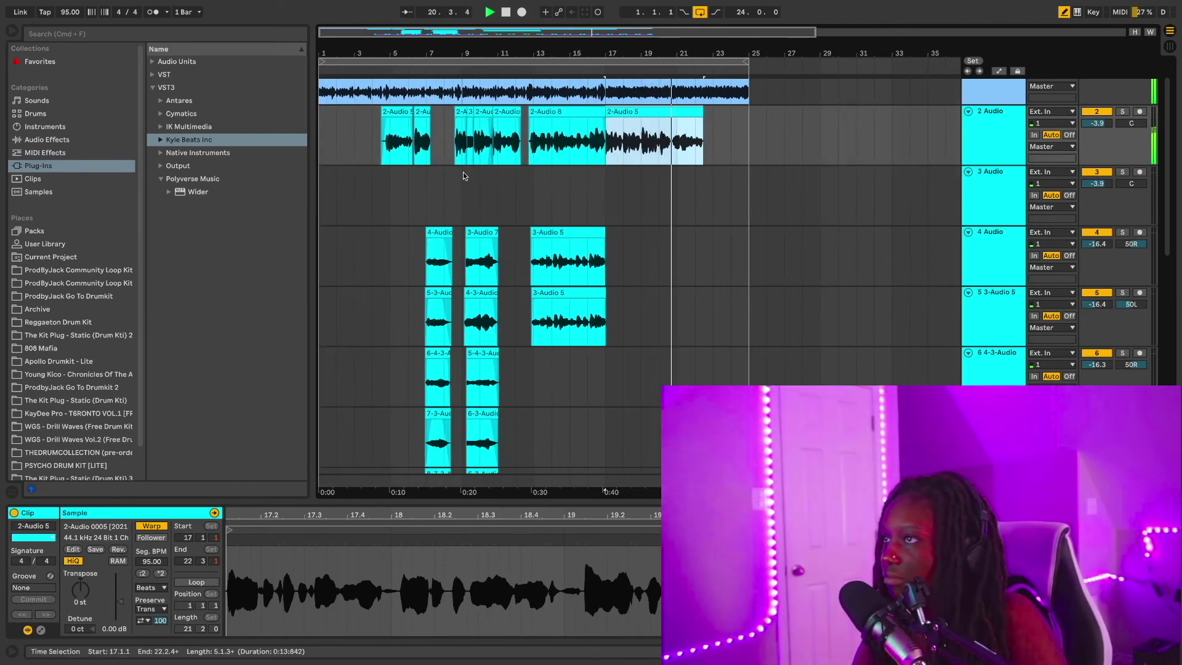
Step: Play back the lead and backing vocals from 8.3.1 through the last section, then stop
click(354, 179)
drag(460, 57, 461, 85)
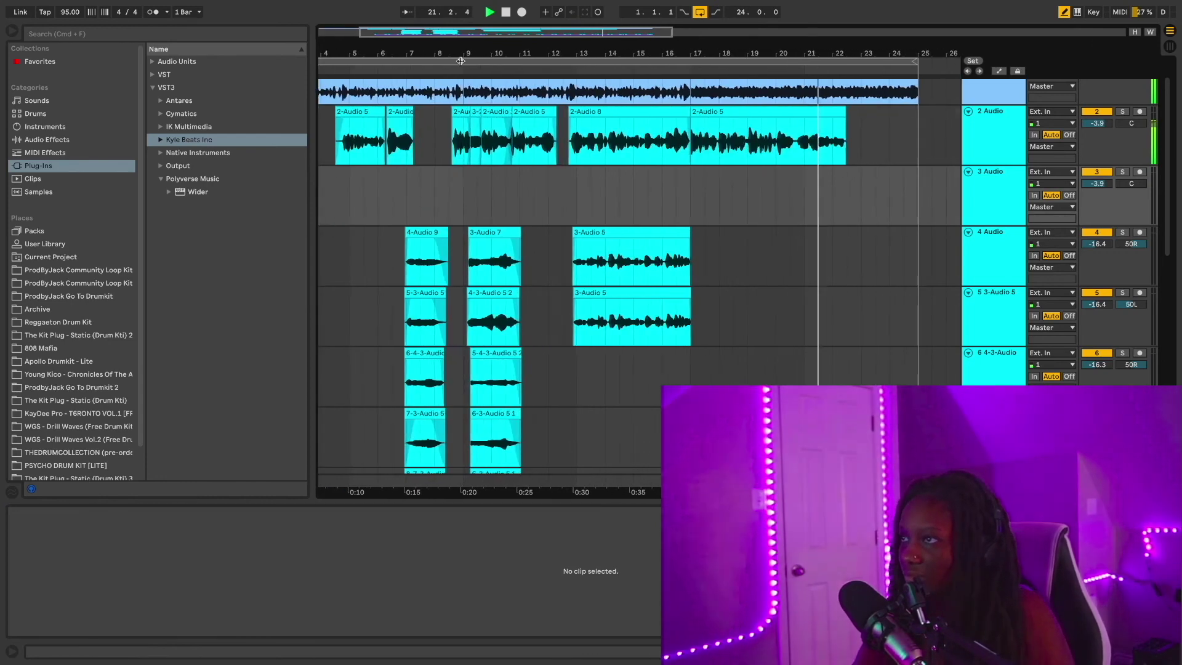
click(448, 148)
scroll(438, 152, left, 1)
scroll(440, 152, left, 1)
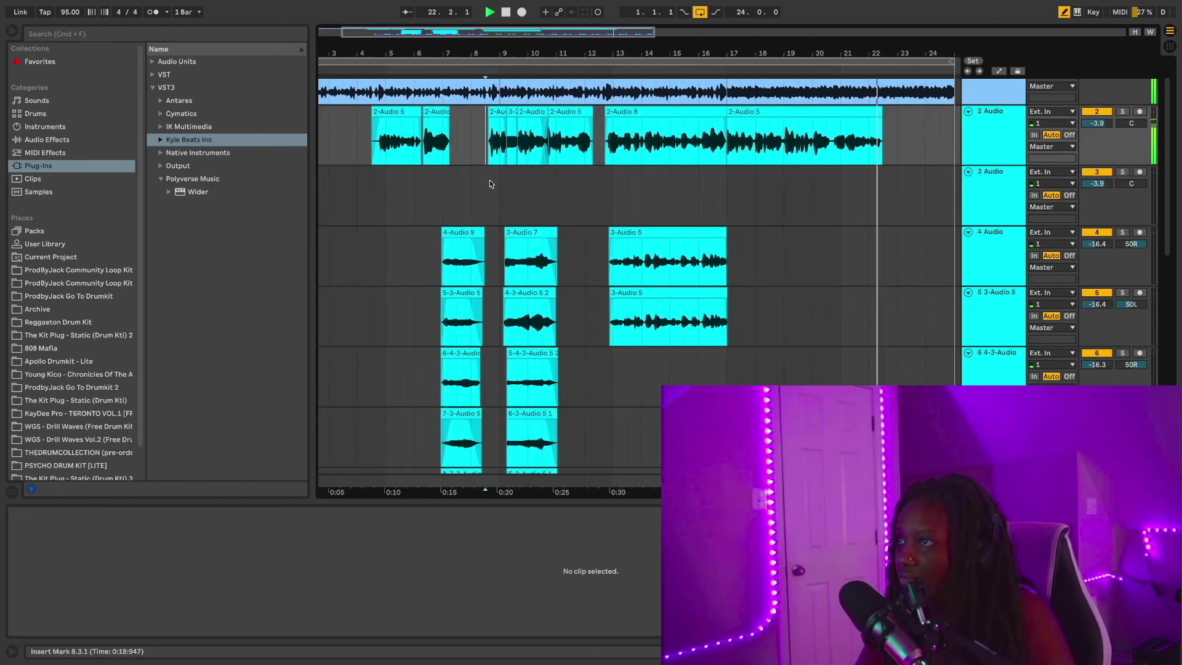
click(490, 181)
key(space)
key(space)
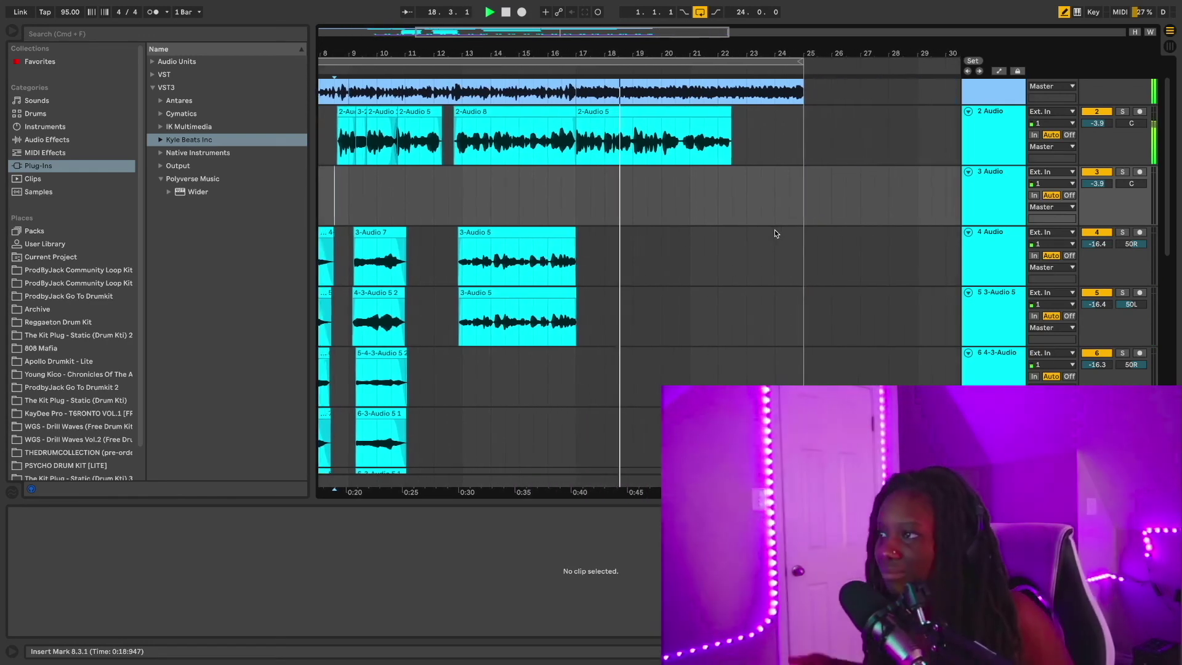
key(space)
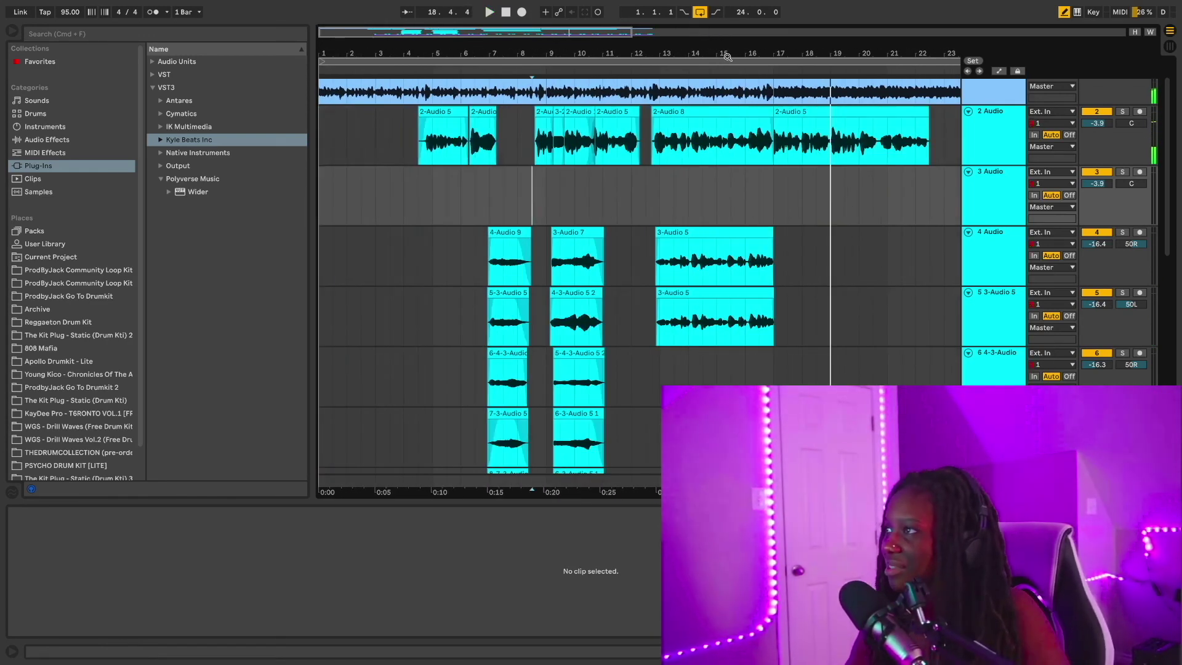
Step: Return the insert mark to 1.1.1 and review the whole arrangement, from the vocal tracks down to the drum tracks
drag(725, 58, 652, 72)
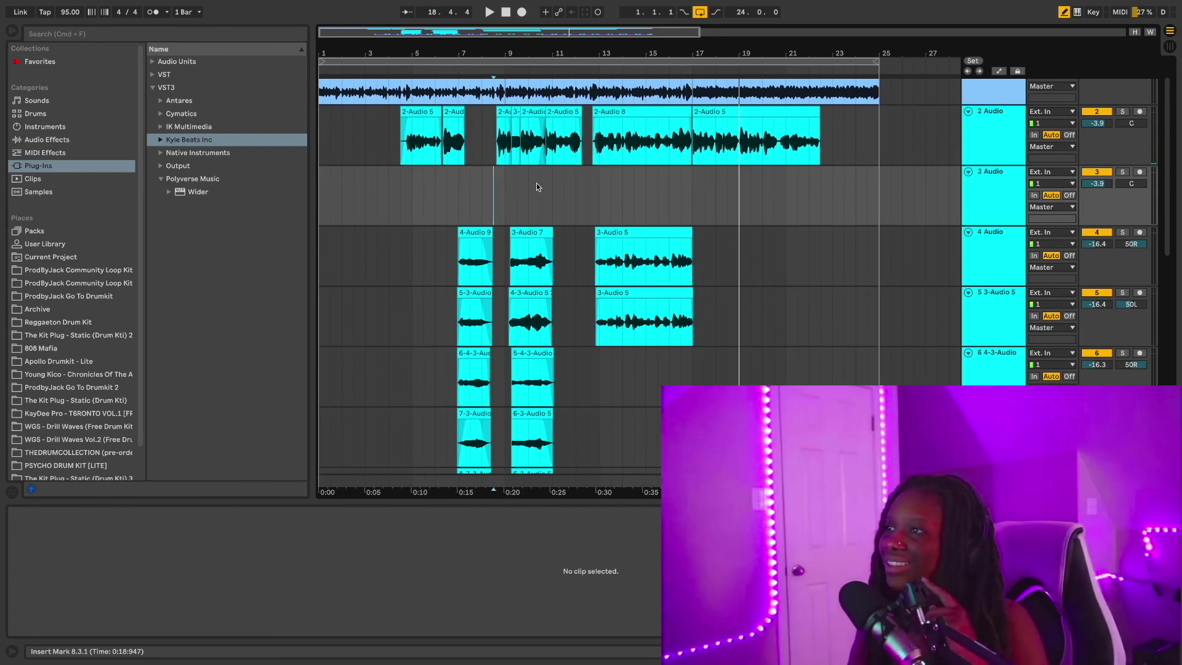
click(320, 155)
scroll(675, 192, up, 2)
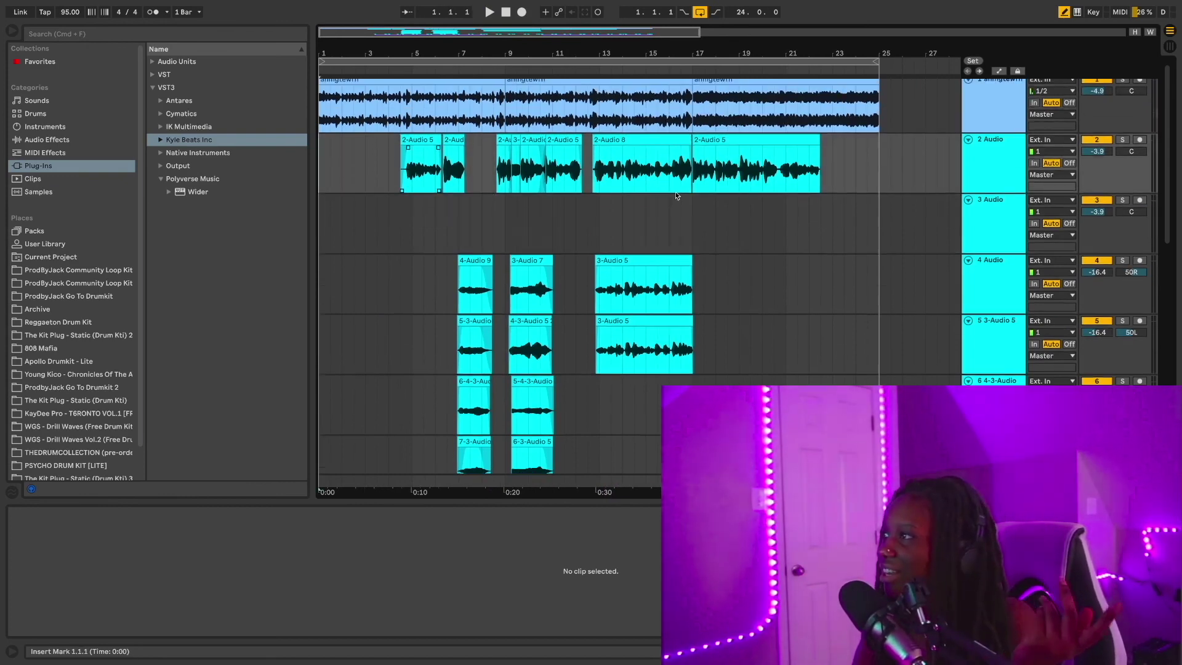
drag(721, 57, 505, 61)
scroll(506, 182, down, 5)
scroll(506, 182, up, 5)
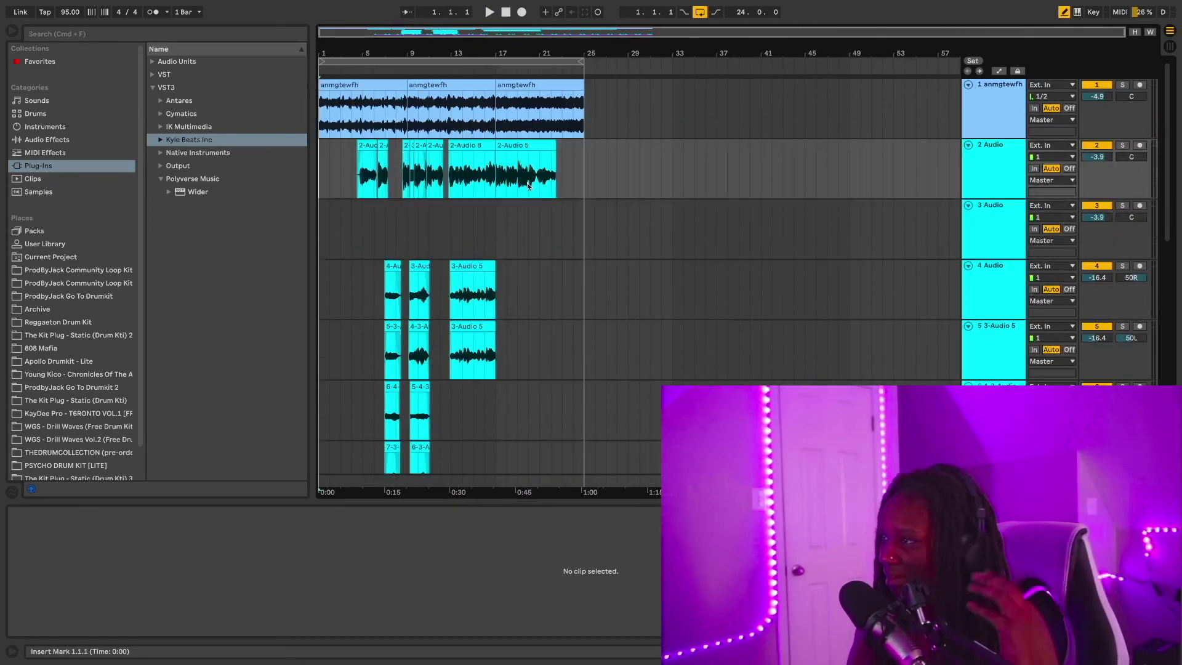
scroll(534, 178, down, 5)
scroll(534, 178, up, 1)
scroll(533, 179, down, 2)
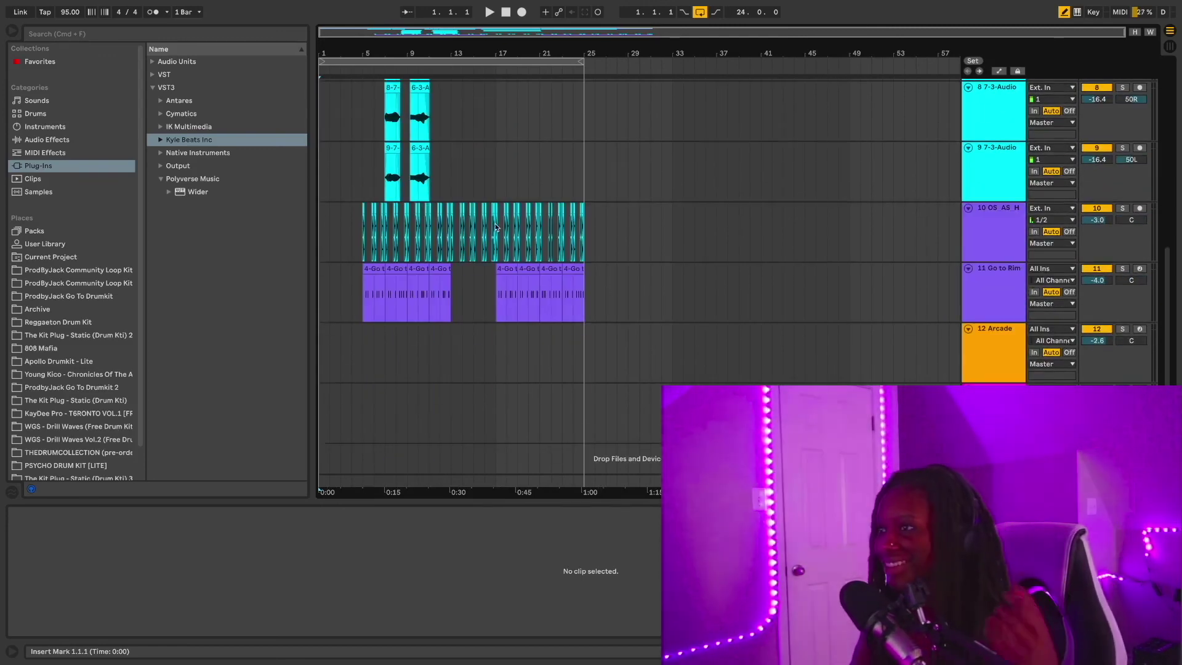
scroll(533, 179, up, 7)
mouse_move(42, 11)
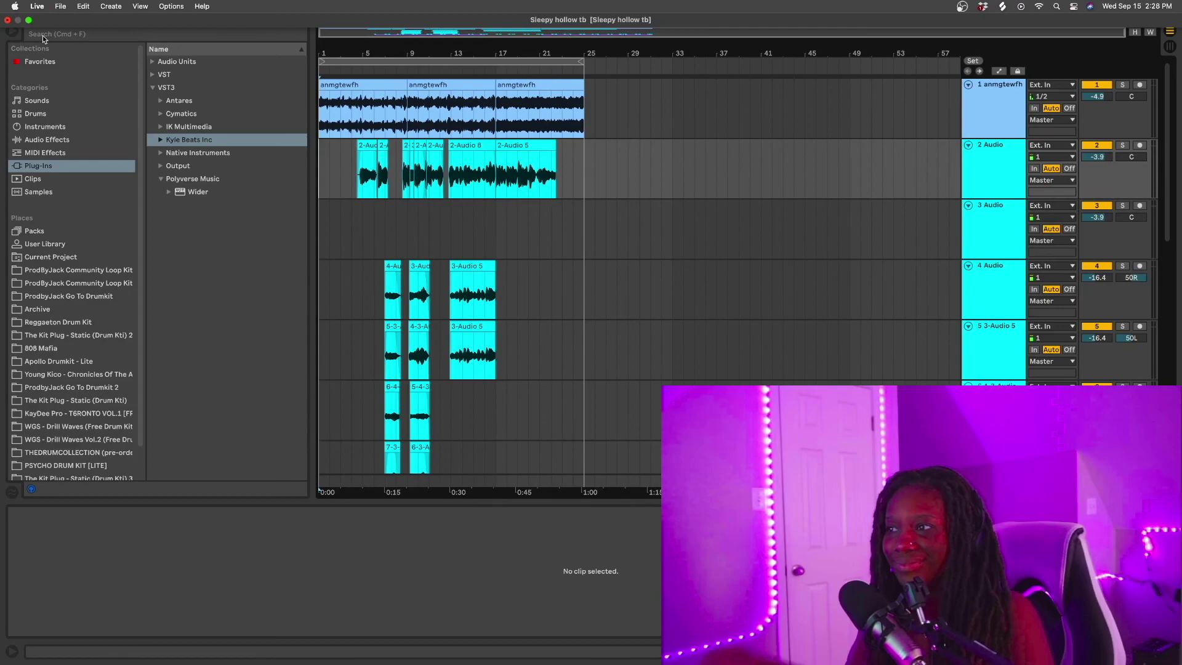